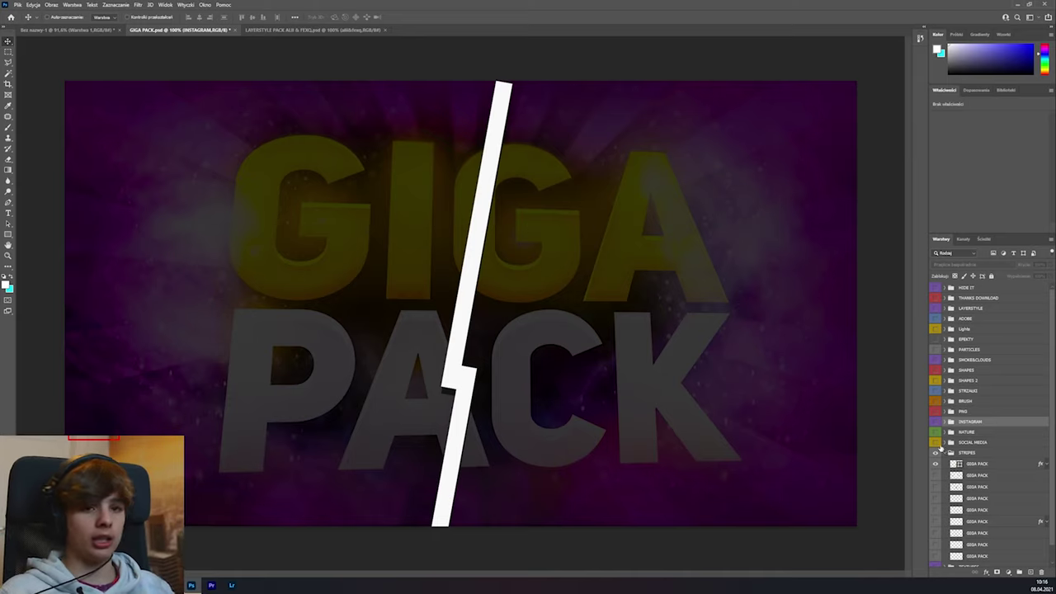
- Compare the stripe designs in the STRIPES group one after another, finishing with only the straight white diagonal stripe shown
click(934, 464)
click(935, 476)
click(934, 476)
click(934, 488)
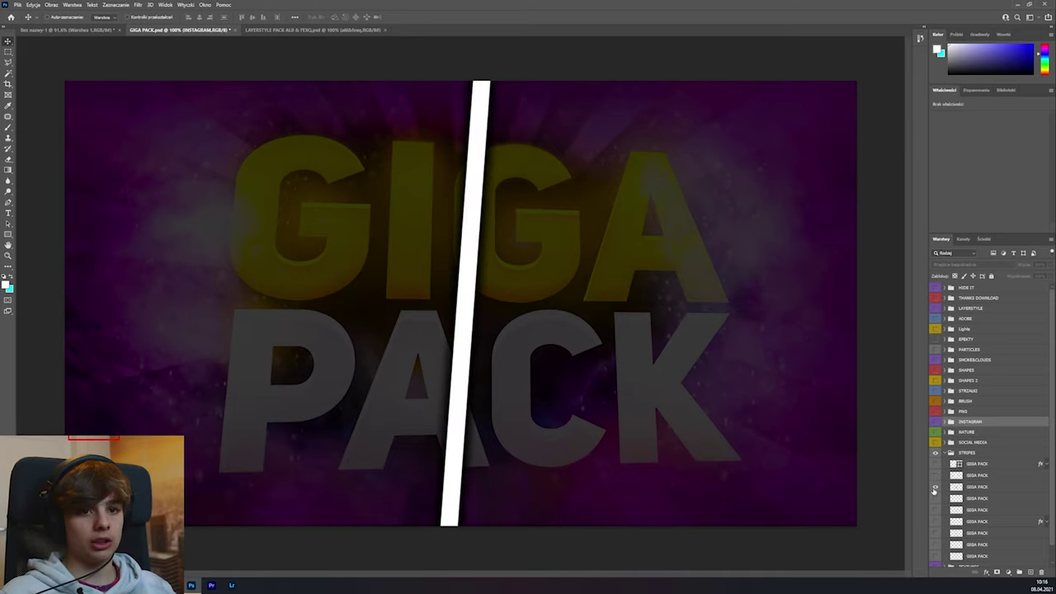
click(934, 487)
click(934, 499)
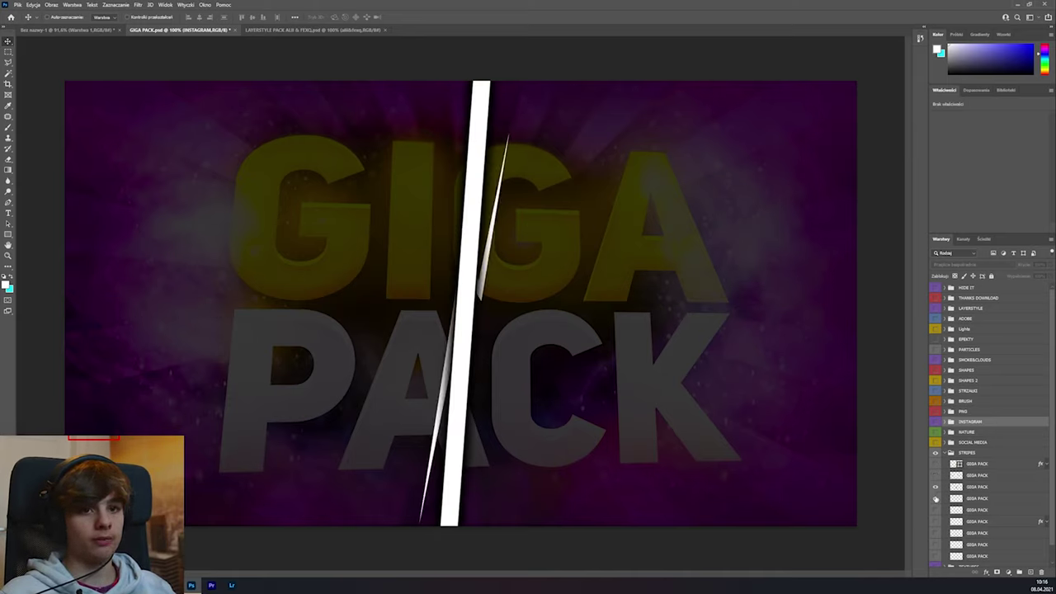
click(935, 499)
click(934, 487)
- Copy the straight white diagonal stripe from GIGA PACK.psd into the thumbnail document as its dividing line
click(975, 490)
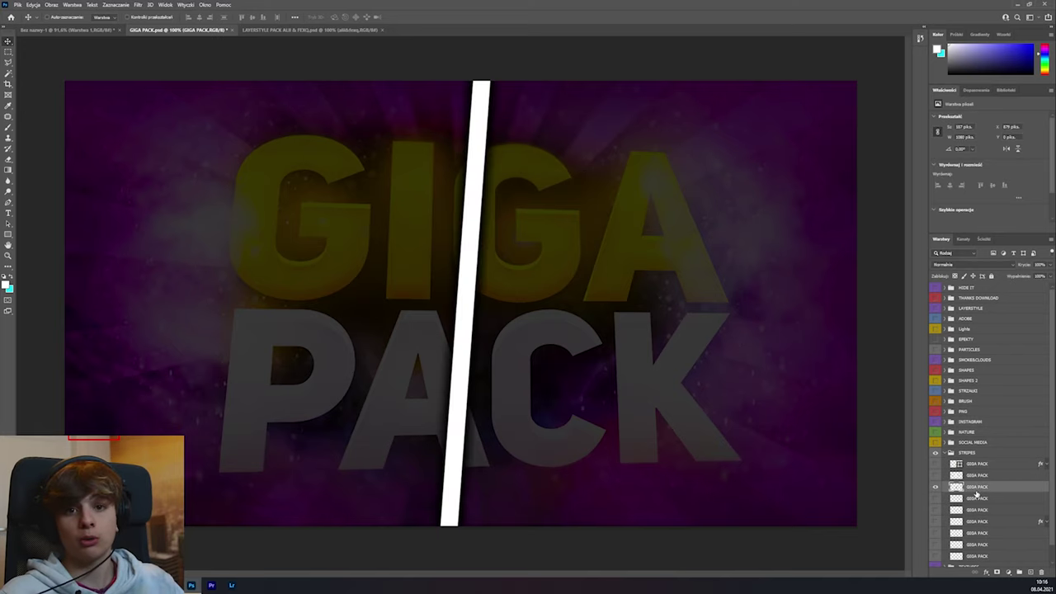
drag(976, 491, 457, 302)
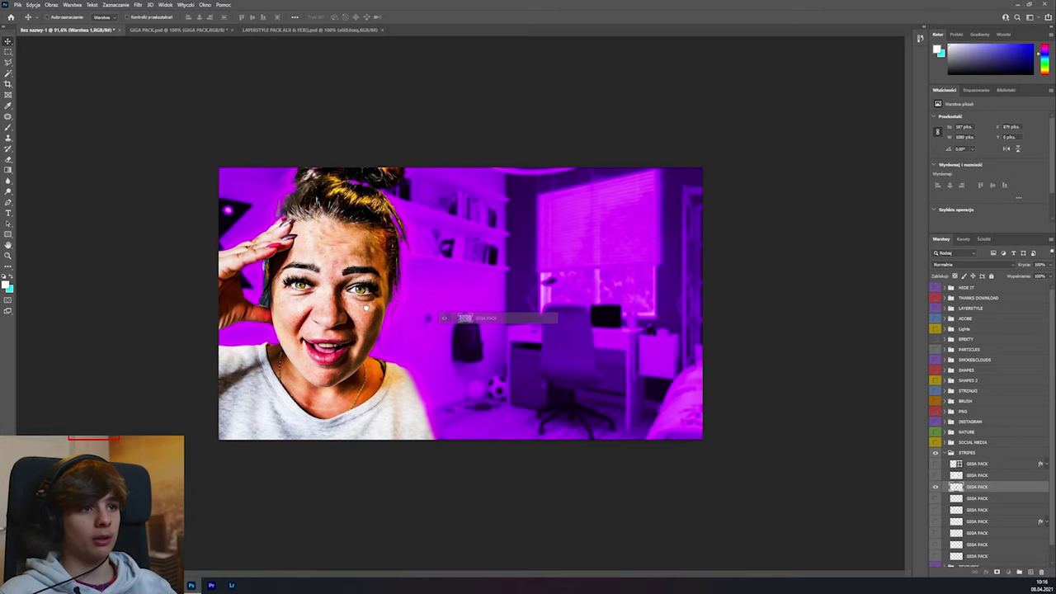
drag(365, 307, 341, 311)
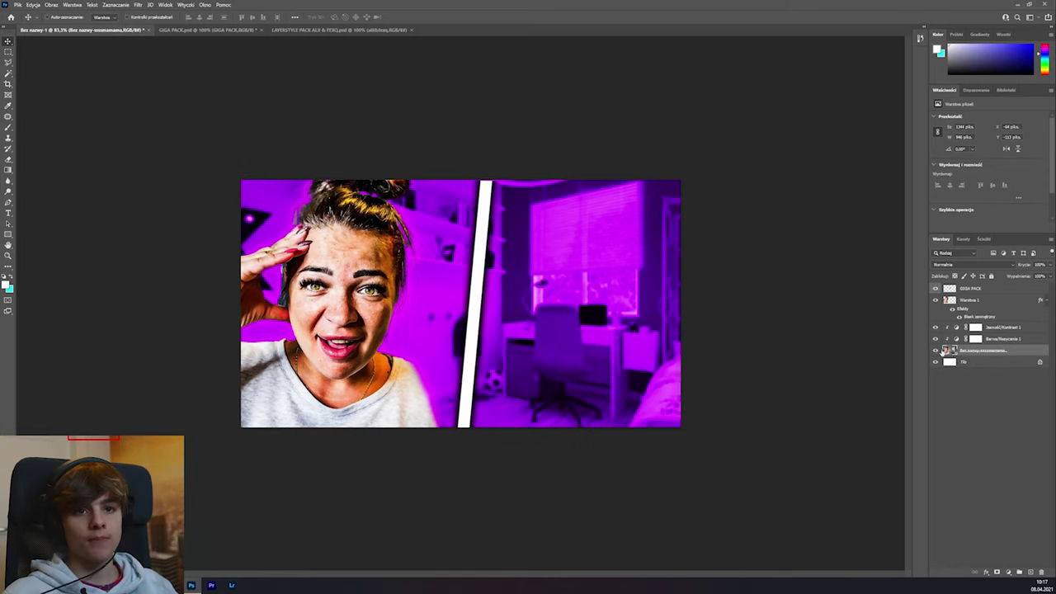
- Delete the part of the purple background photo to the right of the stripe with a polygonal lasso selection, and deselect
click(935, 350)
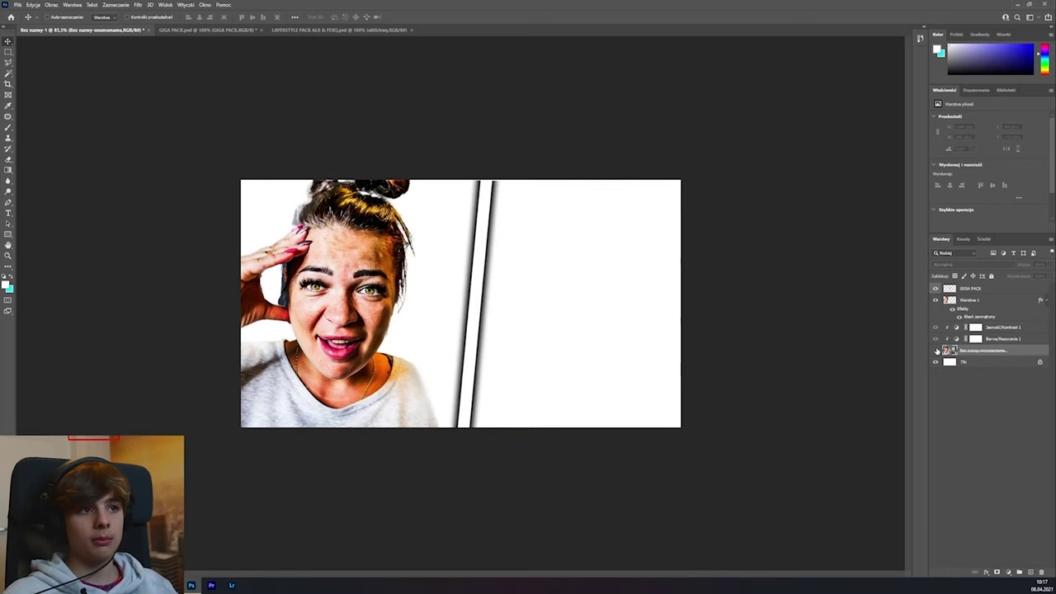
click(936, 351)
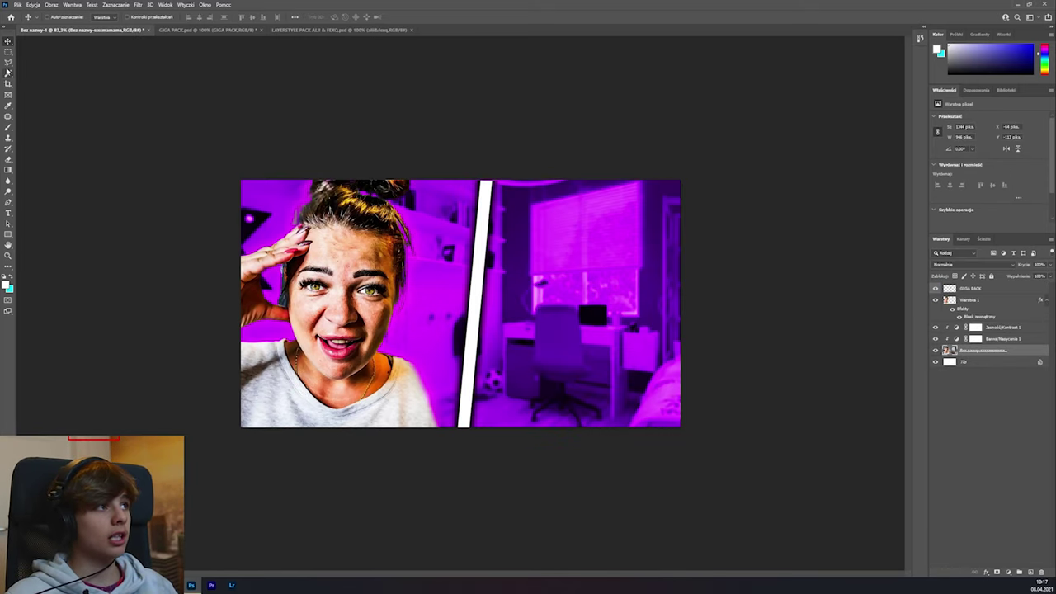
click(8, 63)
click(486, 177)
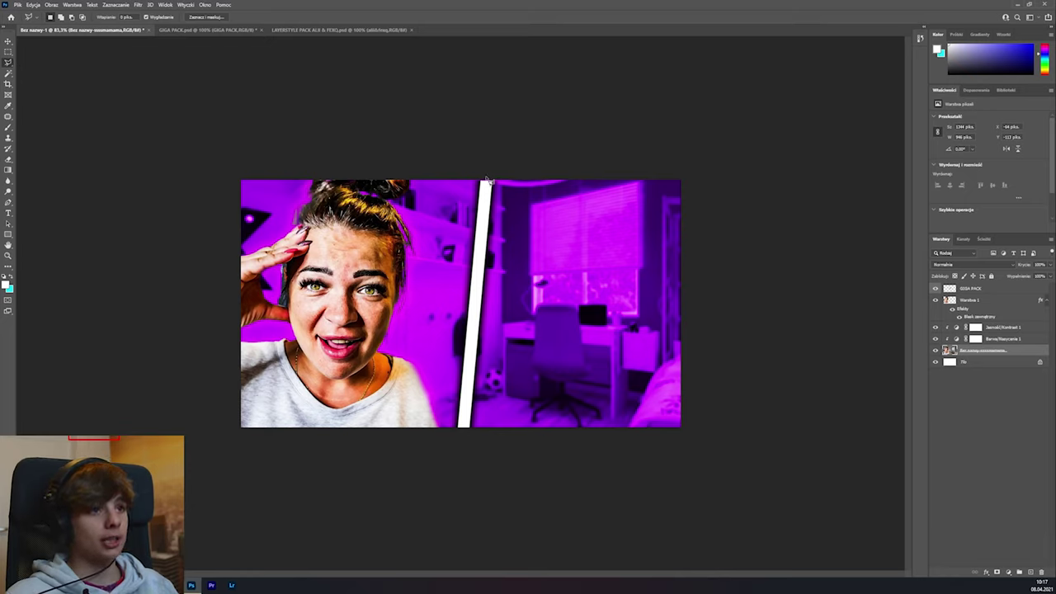
mouse_move(466, 440)
mouse_down()
mouse_move(540, 477)
mouse_move(685, 476)
mouse_move(733, 402)
mouse_move(737, 260)
mouse_move(688, 153)
mouse_move(619, 128)
mouse_move(488, 178)
mouse_up()
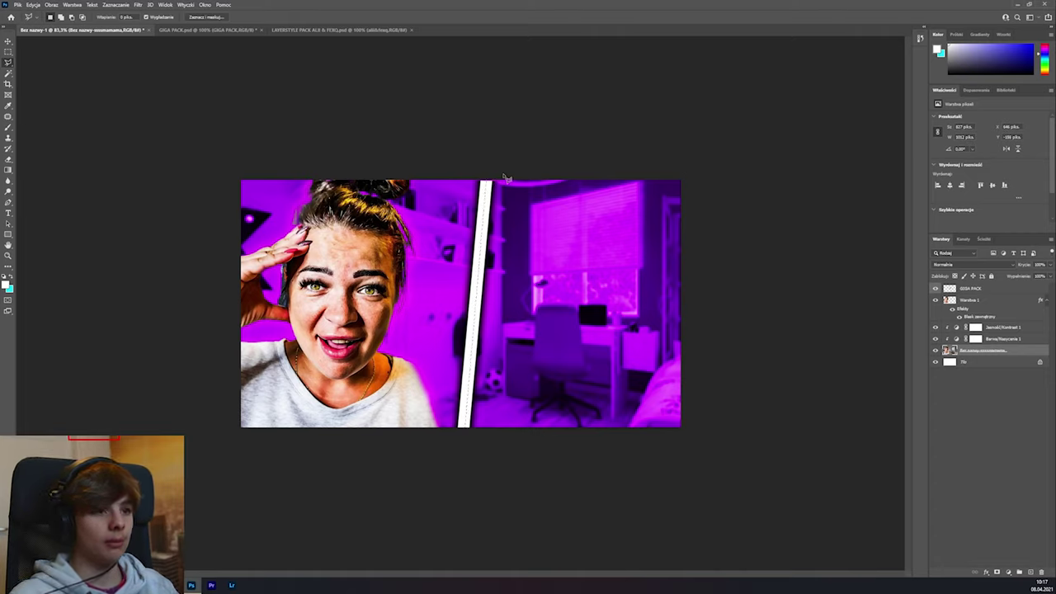
key(Delete)
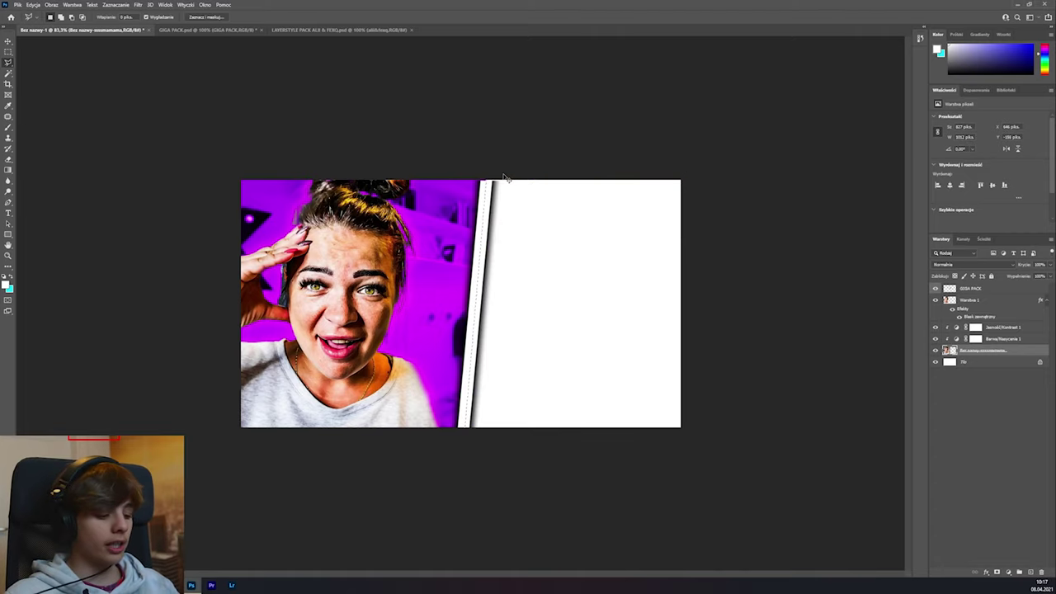
key(ctrl+d)
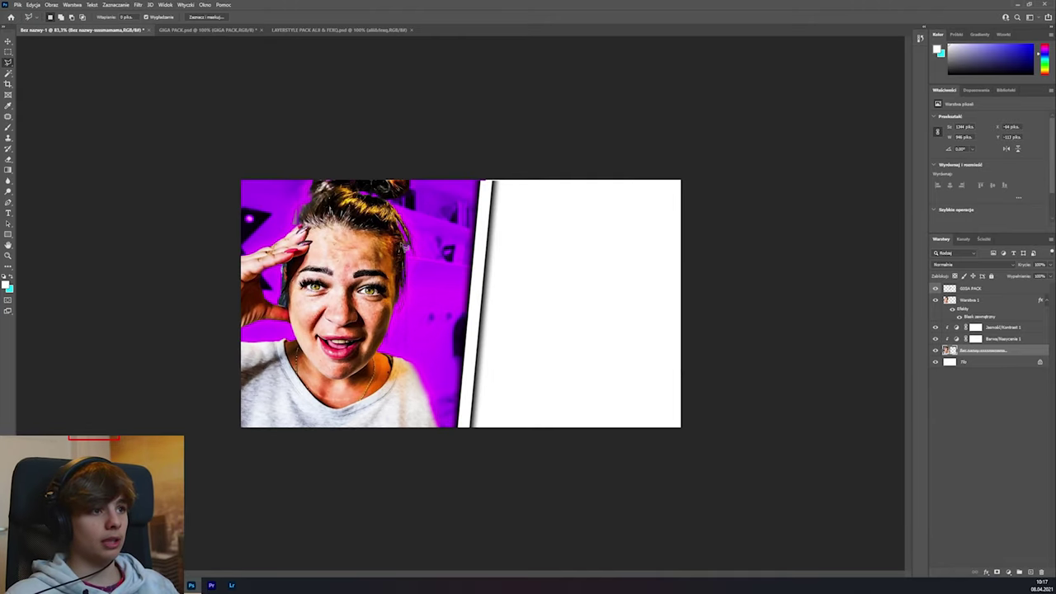
- Place the maxresdefault (1) photo in the thumbnail, put its layer at the top of the stack and shift it rightward
key(v)
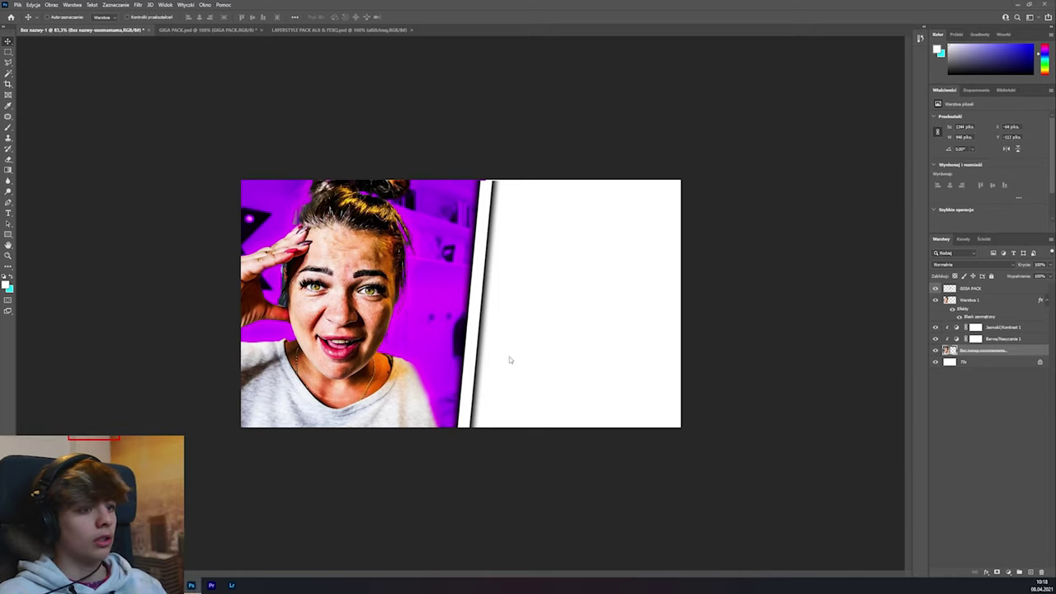
drag(510, 360, 529, 363)
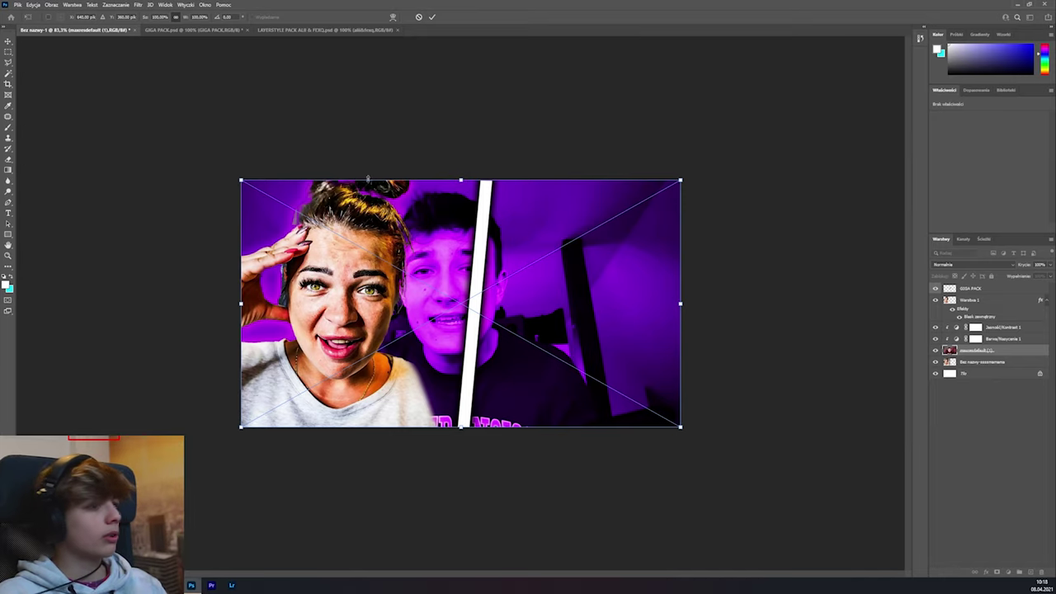
drag(586, 280, 978, 287)
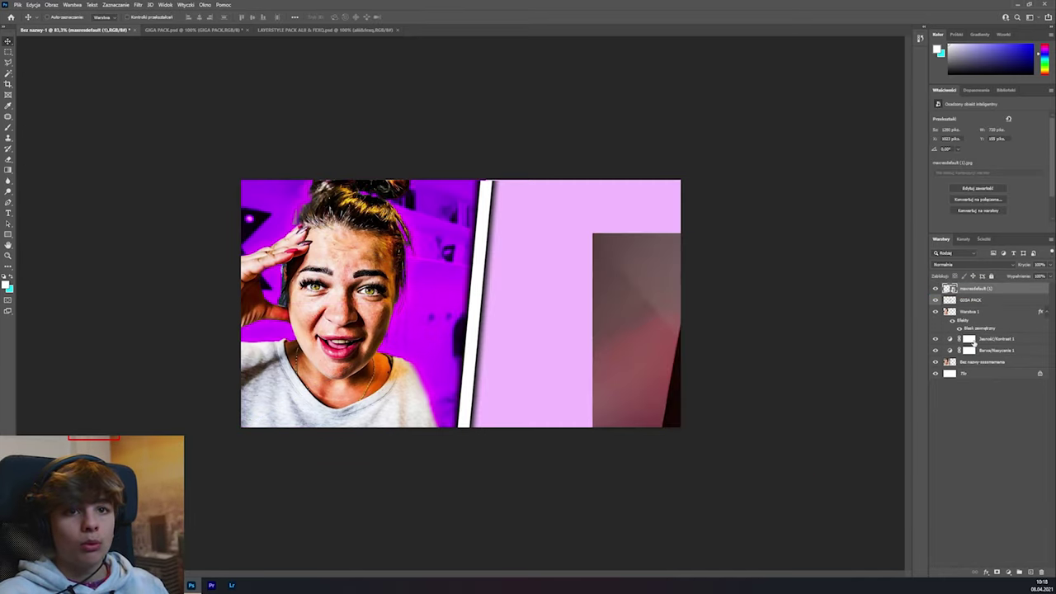
- Clip the Brightness/Contrast and Hue/Saturation adjustment layers to the woman's background layer again
click(973, 342)
alt+click(981, 345)
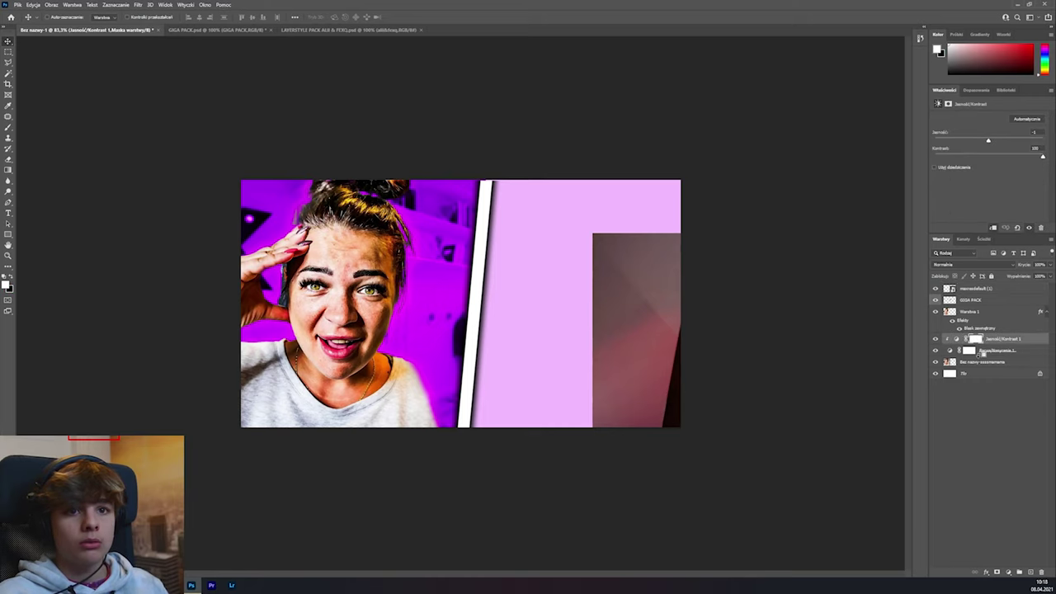
alt+click(980, 354)
scroll(656, 321, down, 3)
scroll(691, 314, up, 3)
- Move the maxresdefault (1) layer directly beneath the GIGA PACK stripe layer
click(995, 289)
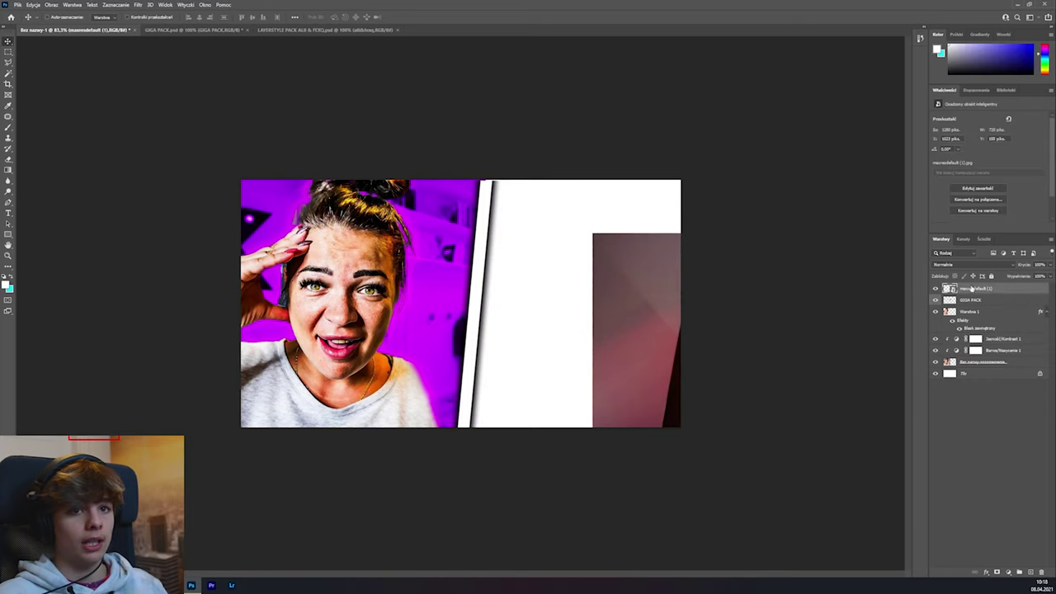
key(ctrl+t)
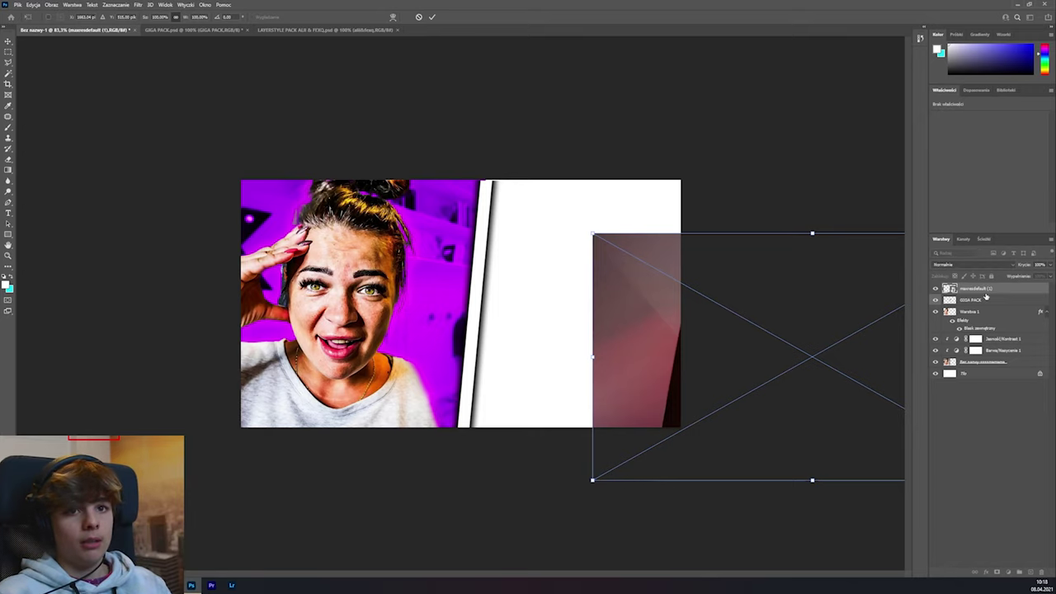
drag(985, 295, 991, 302)
- Enlarge the maxresdefault (1) photo slightly, rotate it about -1.7° and position the man's face to the right of the stripe
key(ctrl+t)
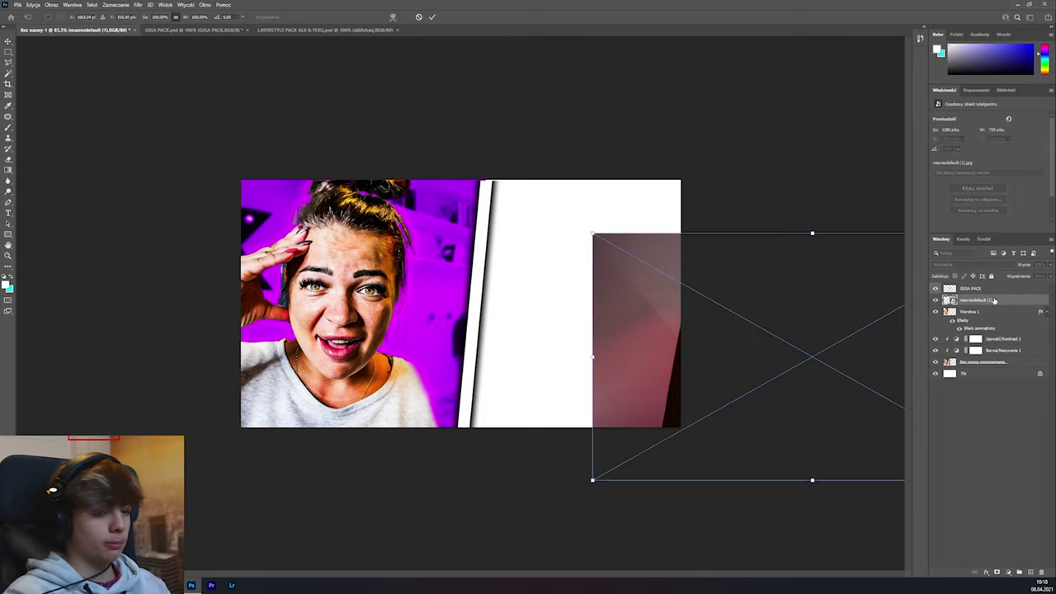
drag(690, 338, 451, 298)
drag(794, 196, 832, 191)
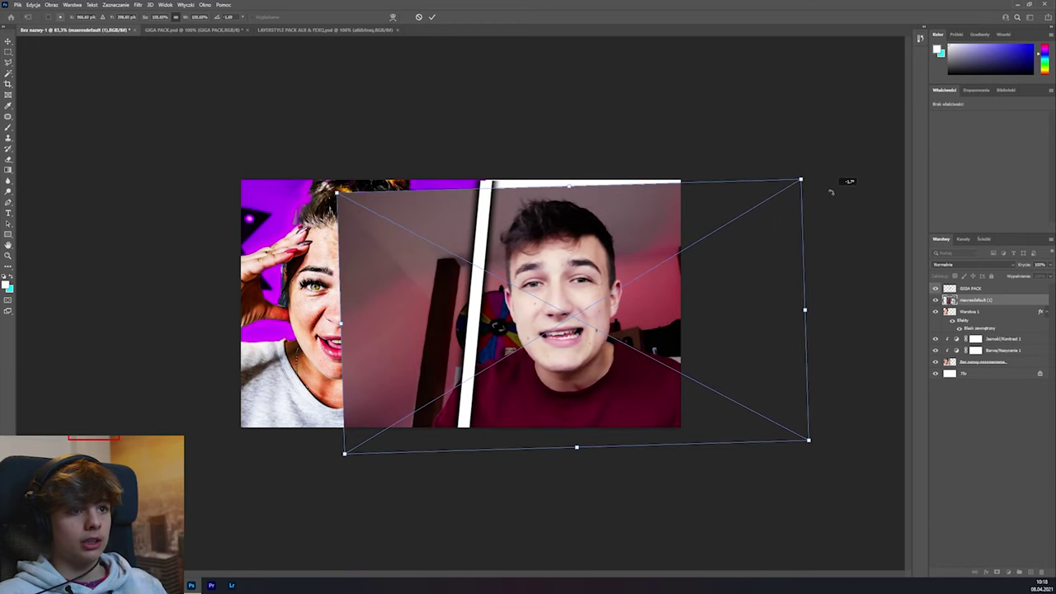
drag(664, 314, 693, 289)
key(Return)
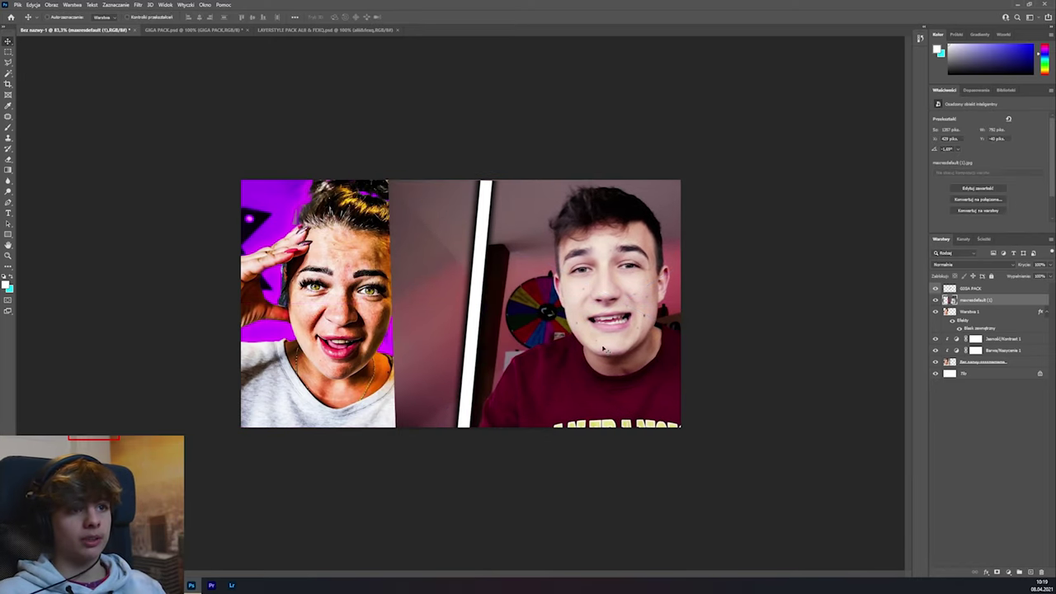
- Try to rasterize the maxresdefault (1) layer and select the man with the Subject selection
click(936, 301)
click(936, 300)
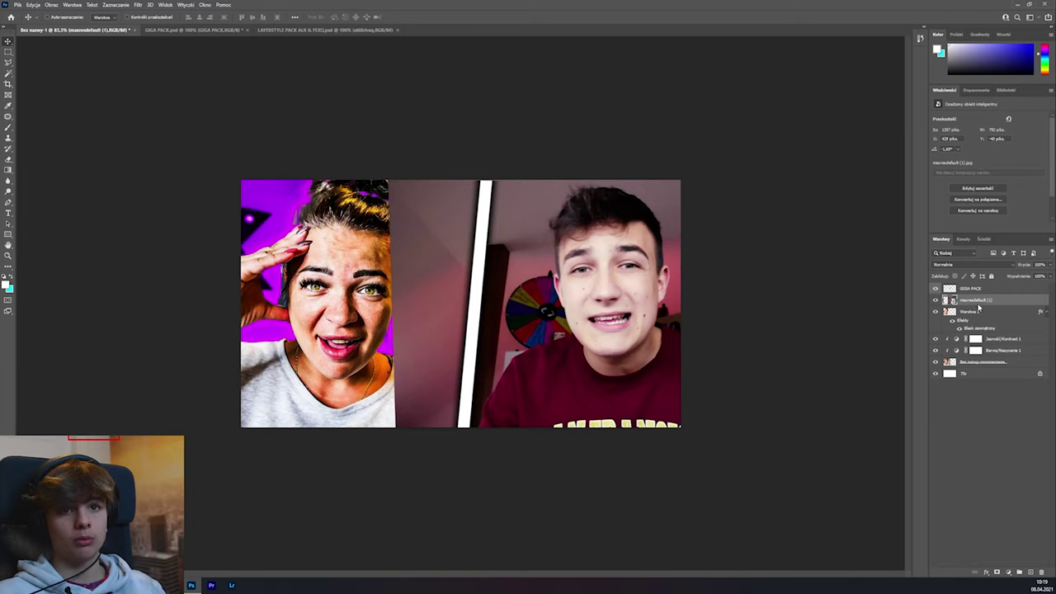
right_click(977, 302)
click(905, 373)
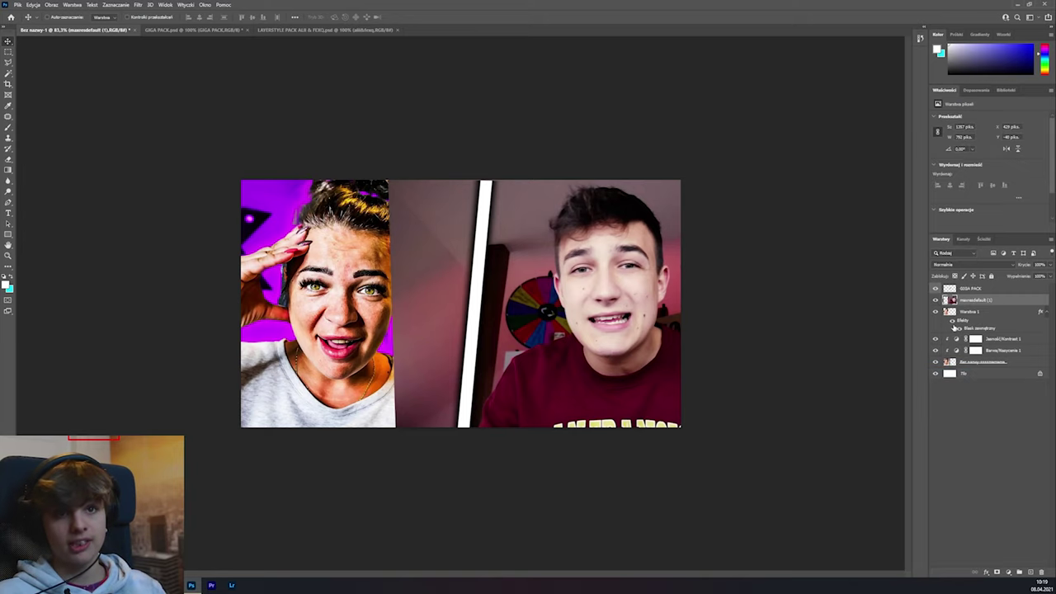
click(115, 4)
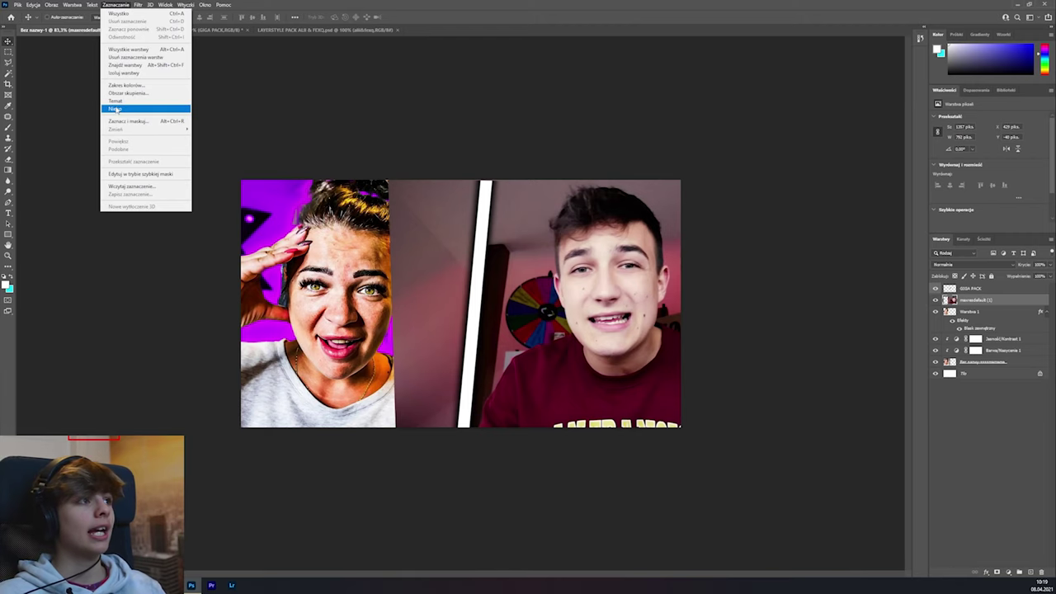
click(117, 102)
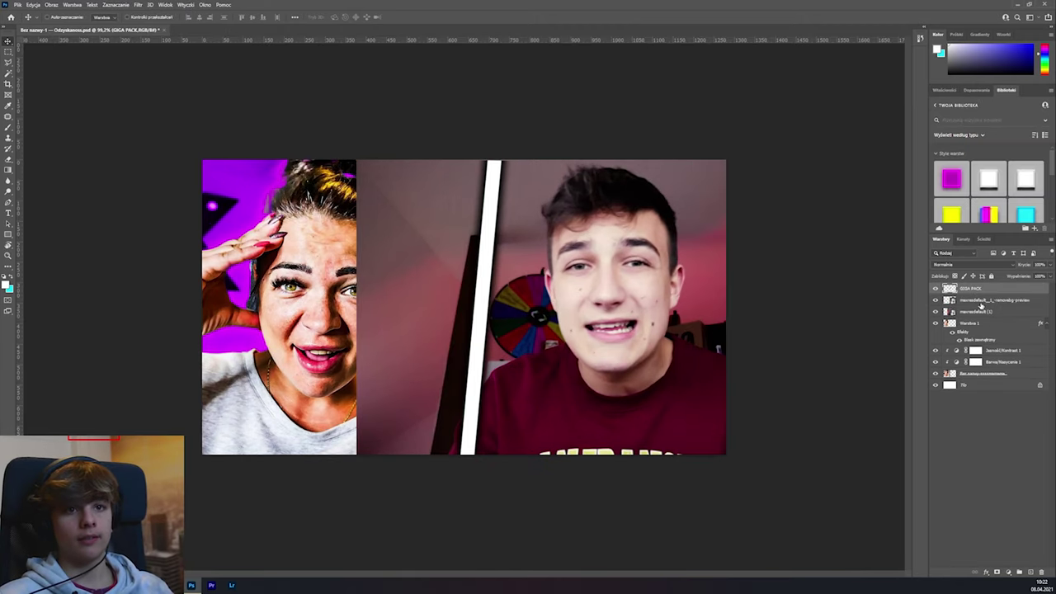
- Compare the background-removed cutout with the original photo beneath it, and scale the cutout up slightly to cover the man
click(979, 311)
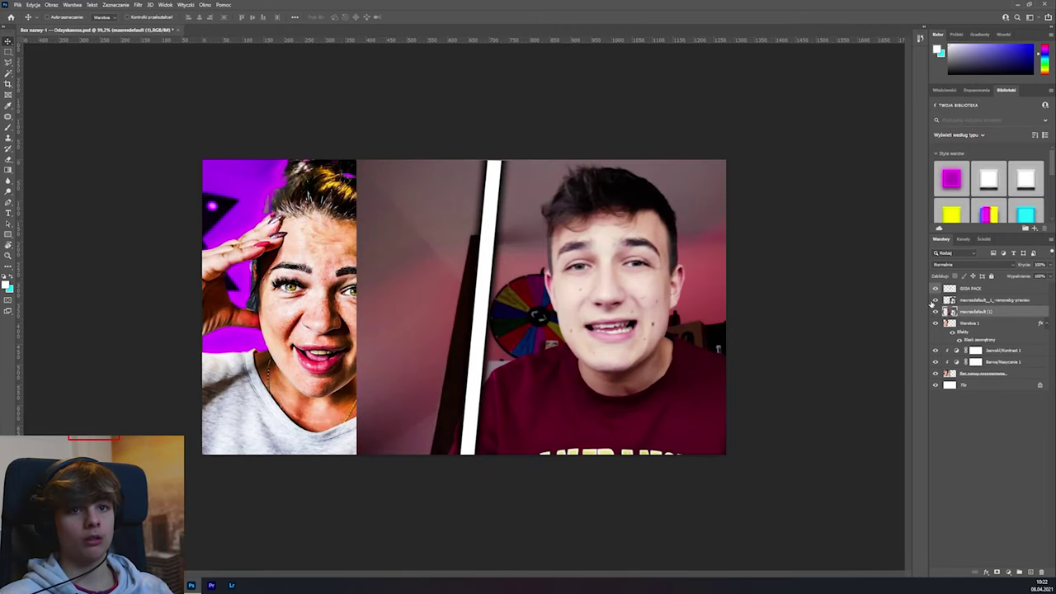
click(936, 300)
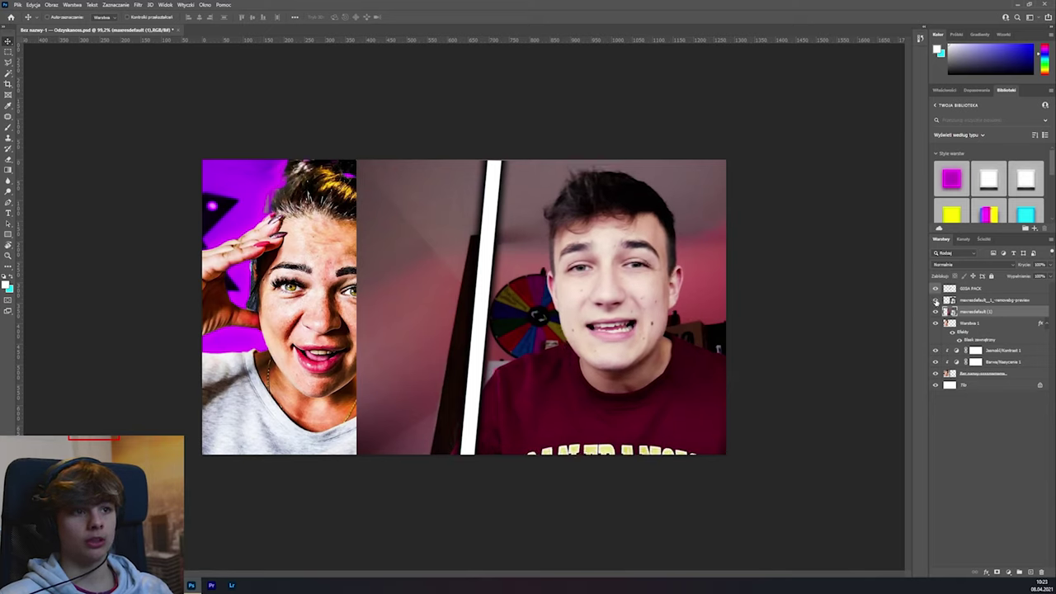
click(936, 300)
key(ctrl+t)
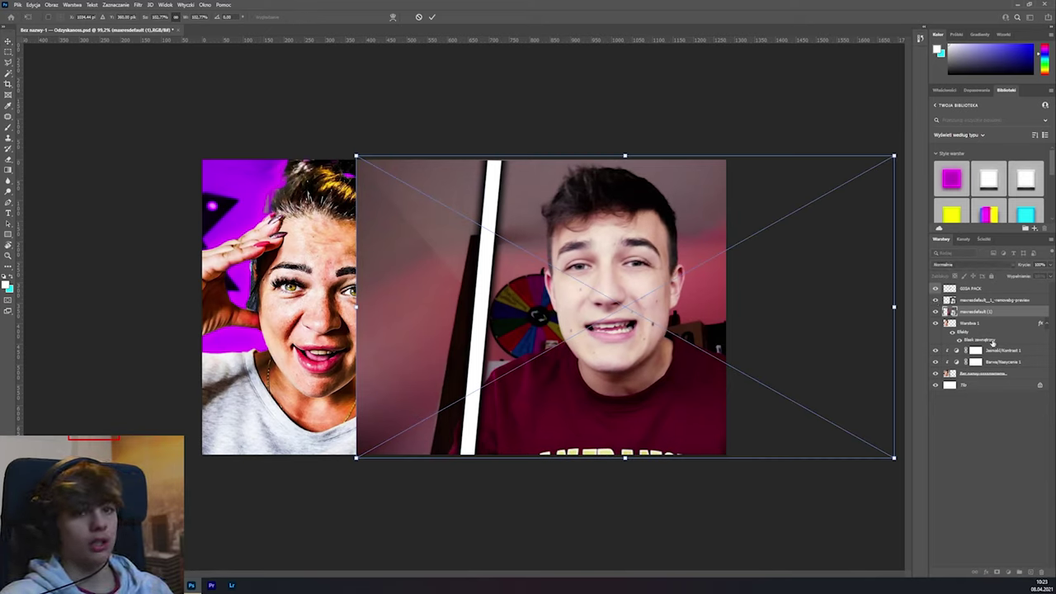
click(978, 303)
key(ctrl+t)
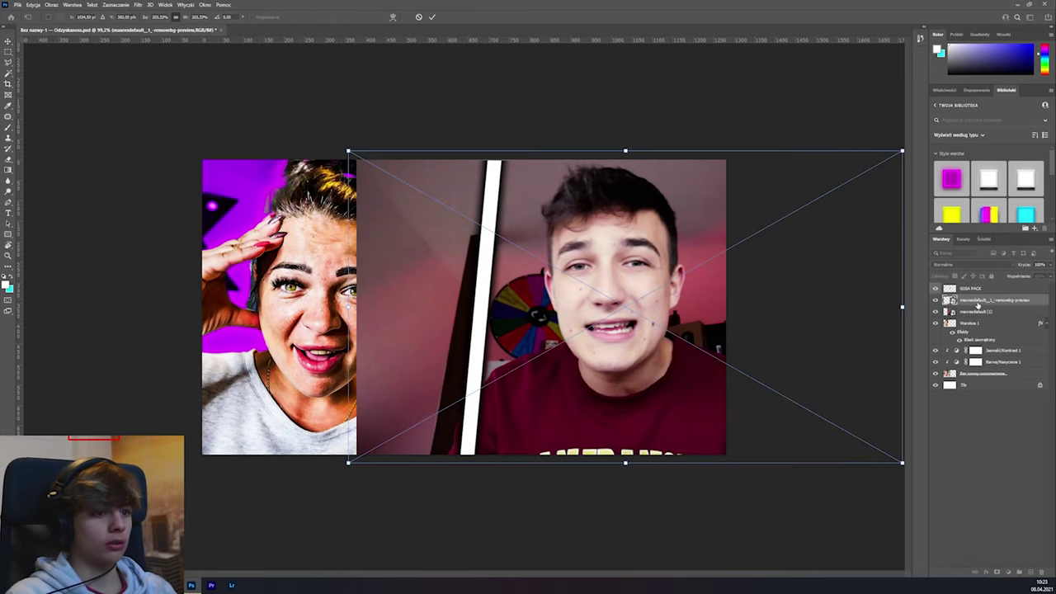
drag(626, 464, 625, 466)
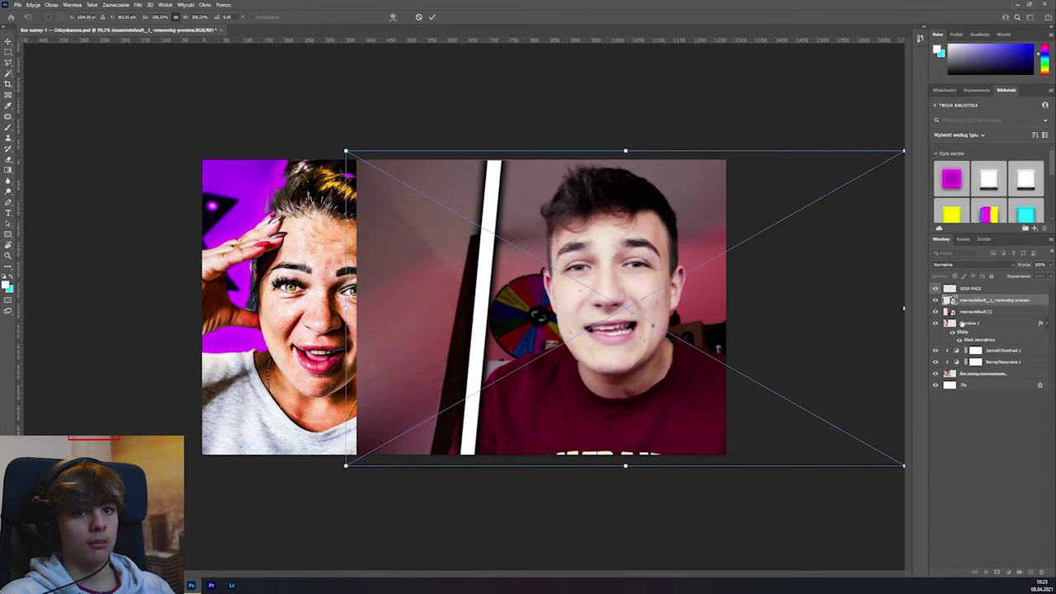
click(978, 304)
scroll(583, 258, down, 3)
scroll(604, 280, up, 1)
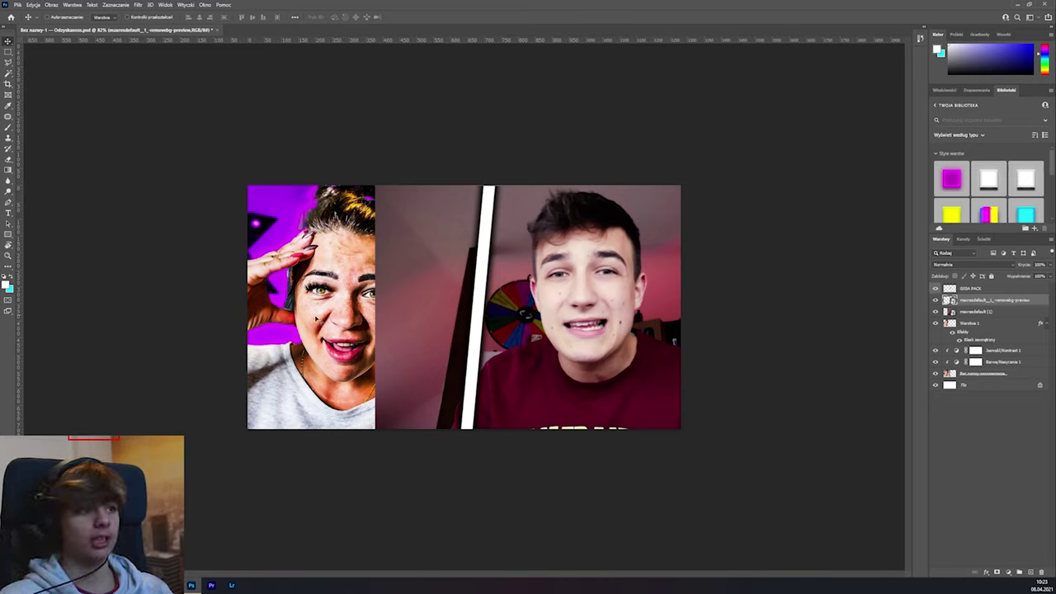
- Apply a Gaussian Blur with a 3.0-pixel radius to the maxresdefault (1) background photo
click(974, 313)
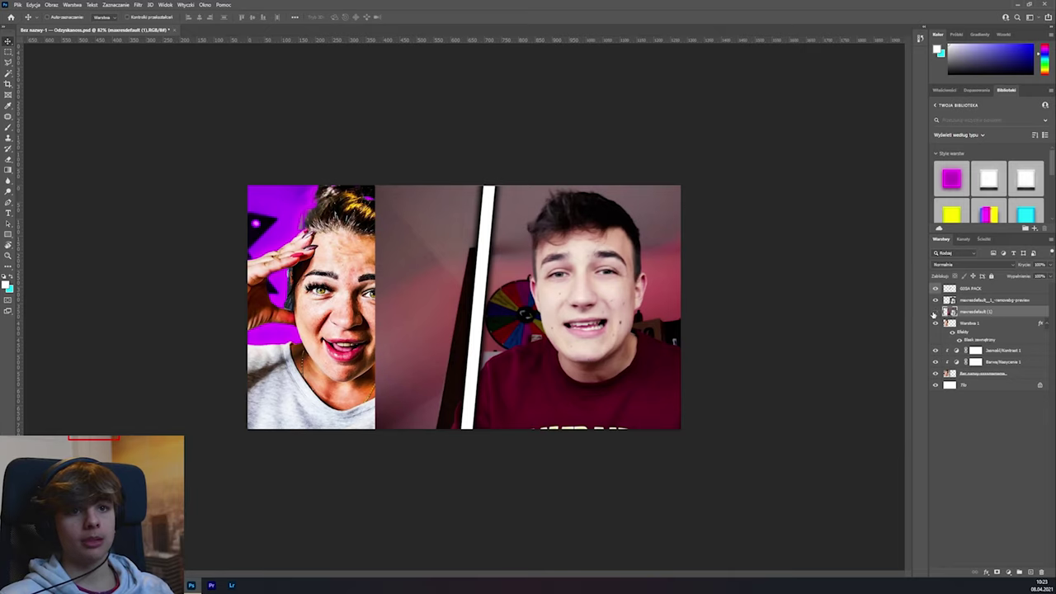
click(138, 4)
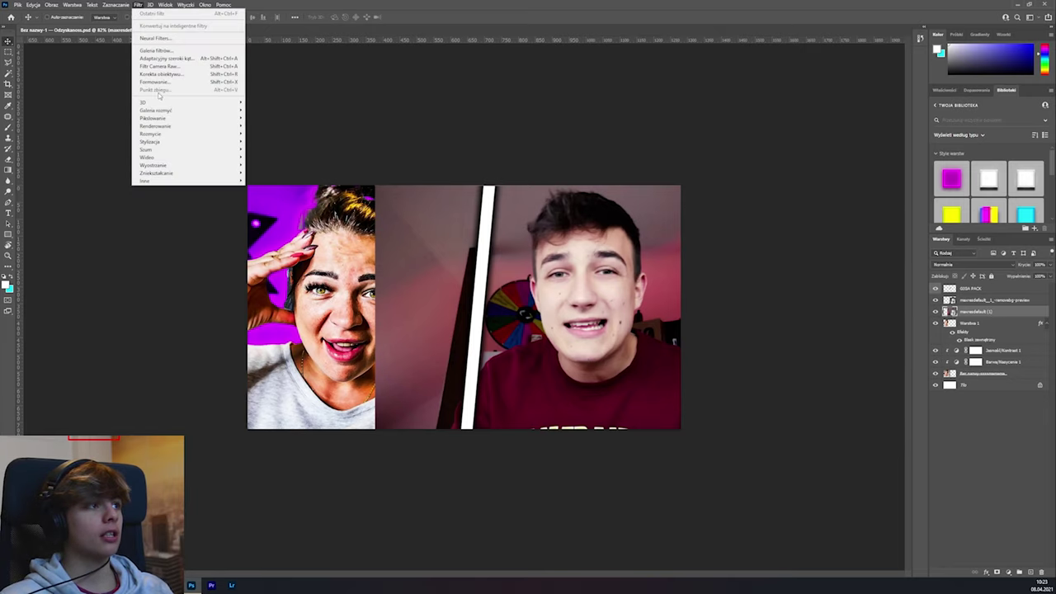
mouse_move(152, 133)
click(276, 157)
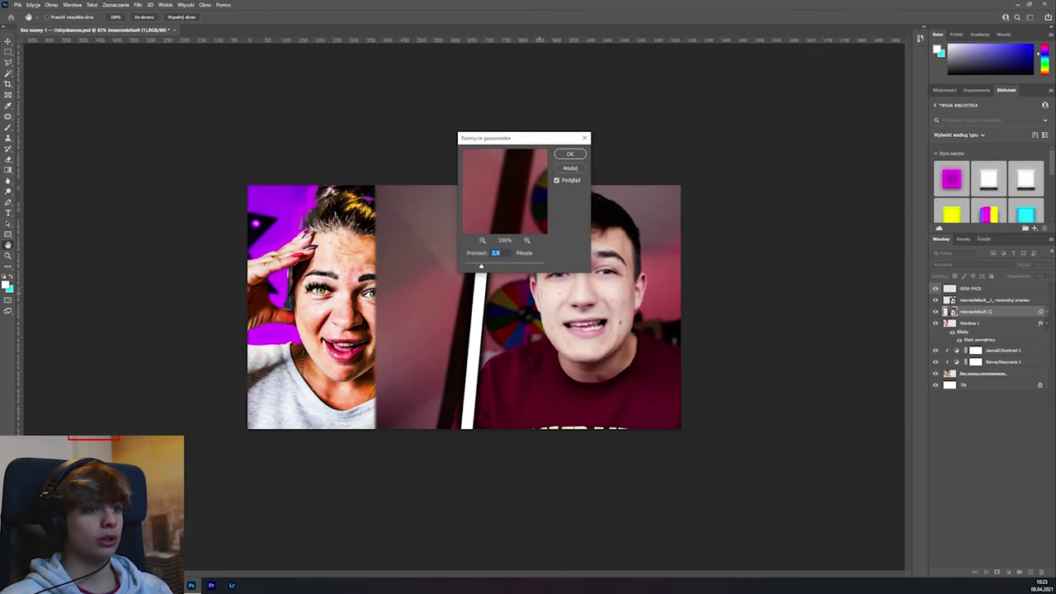
click(567, 155)
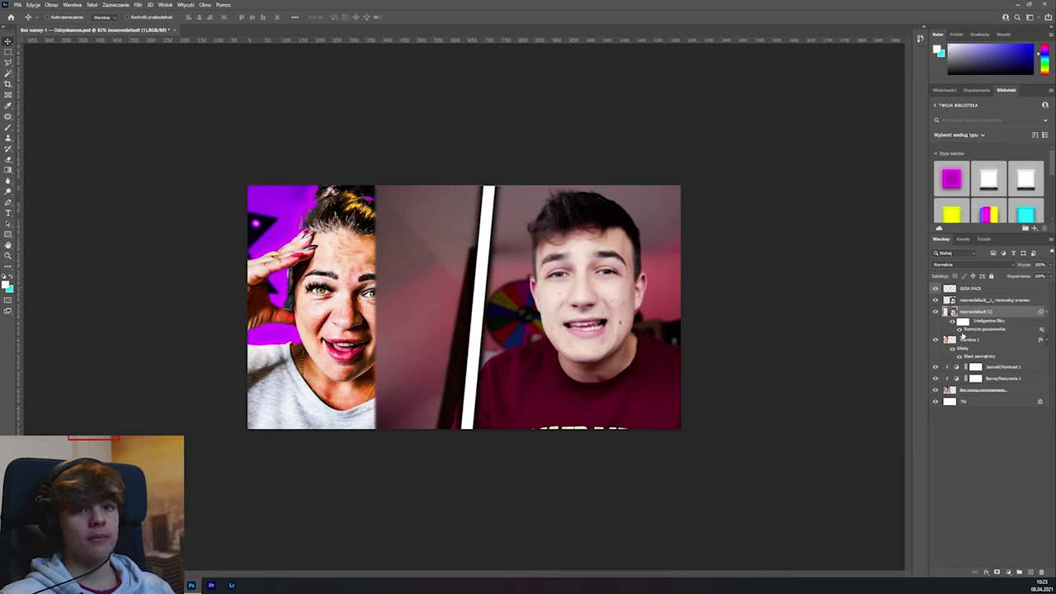
- Clip a Hue/Saturation adjustment to the maxresdefault (1) background and colorize it orange, with saturation 100 and lightness -12
click(1012, 572)
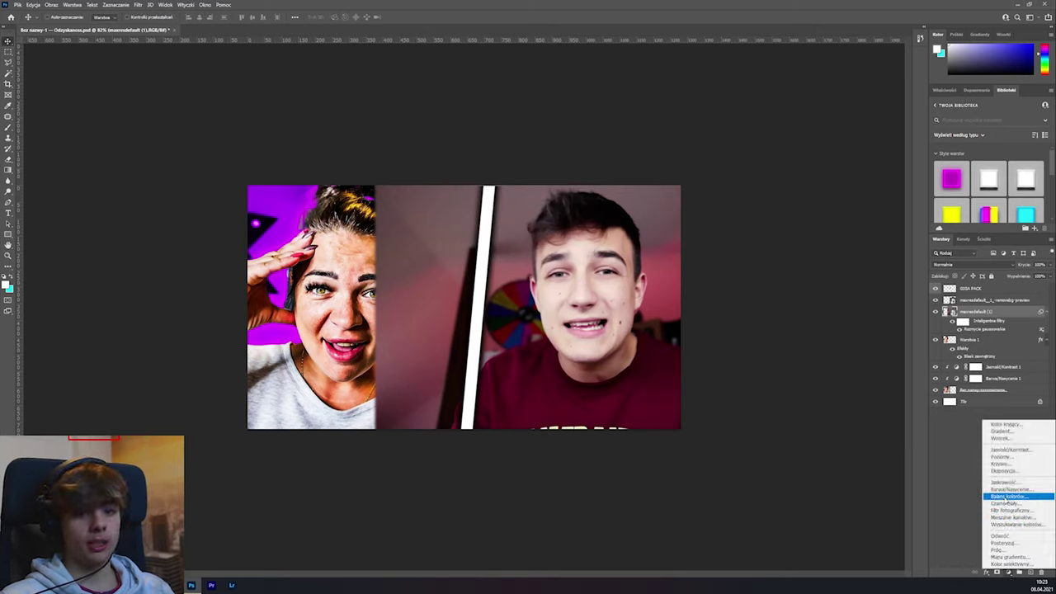
click(1007, 489)
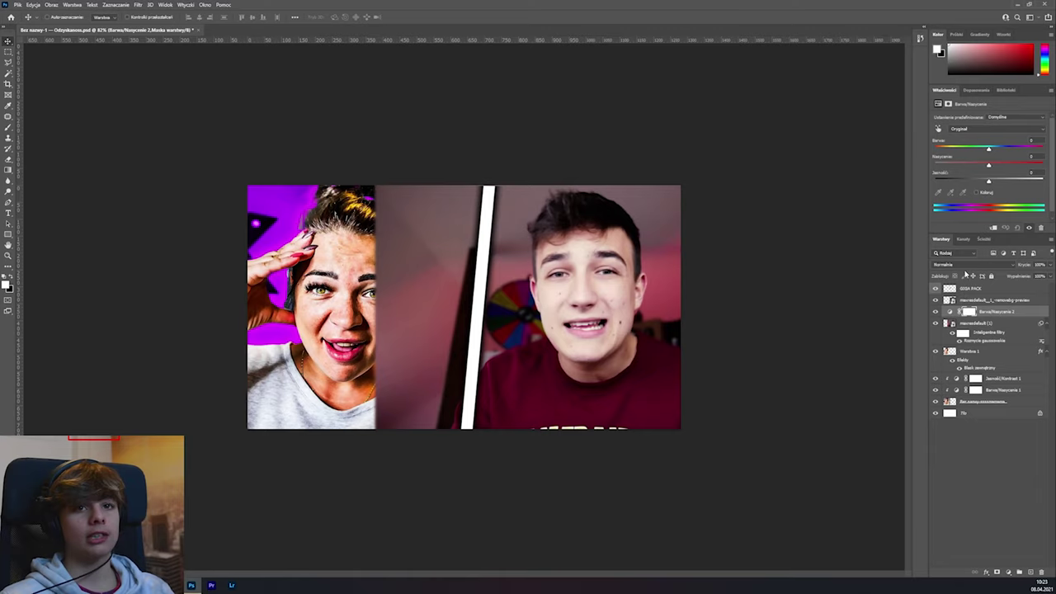
click(992, 227)
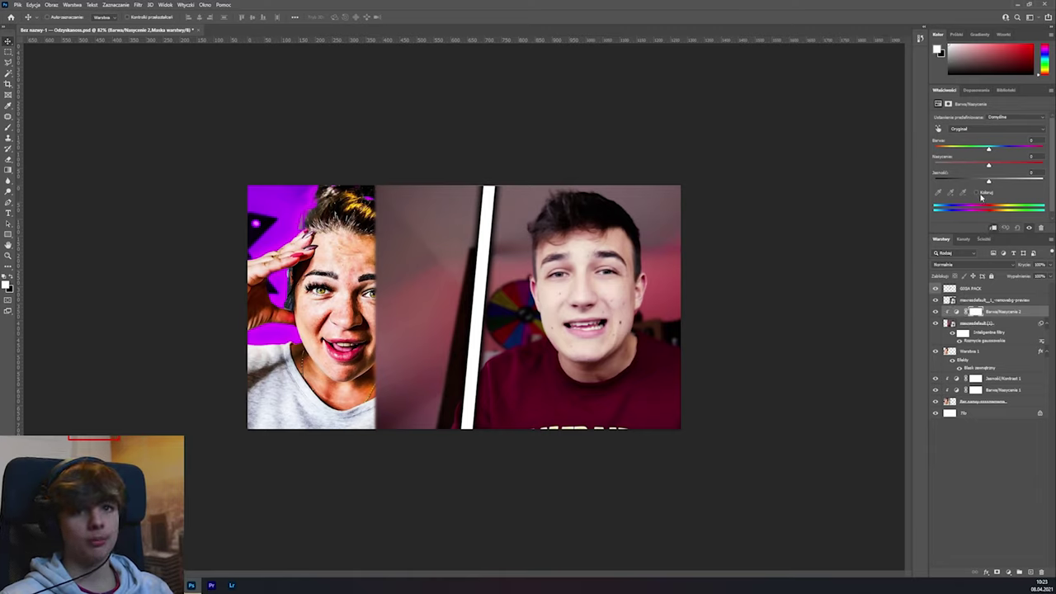
click(976, 192)
drag(960, 166, 945, 142)
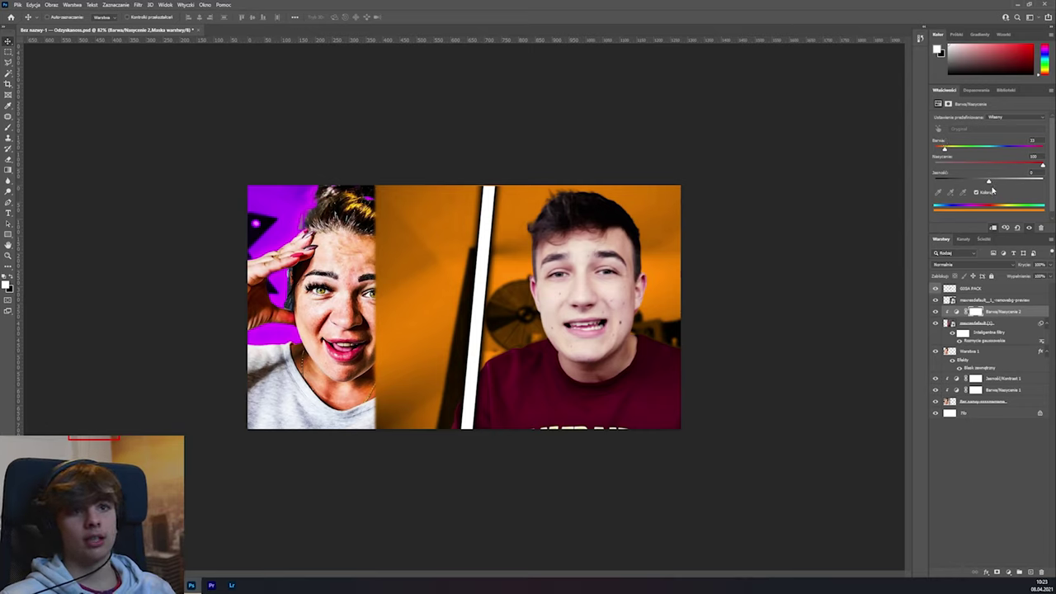
drag(990, 182, 983, 182)
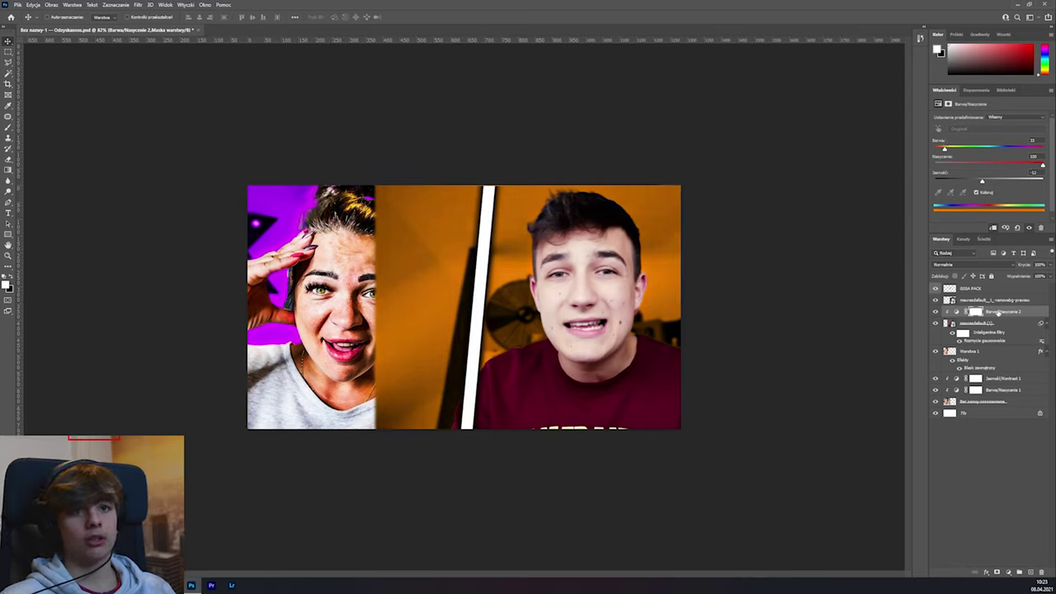
- Clip a Brightness/Contrast adjustment to the same background photo, with contrast about 86 and brightness about -10
click(1008, 571)
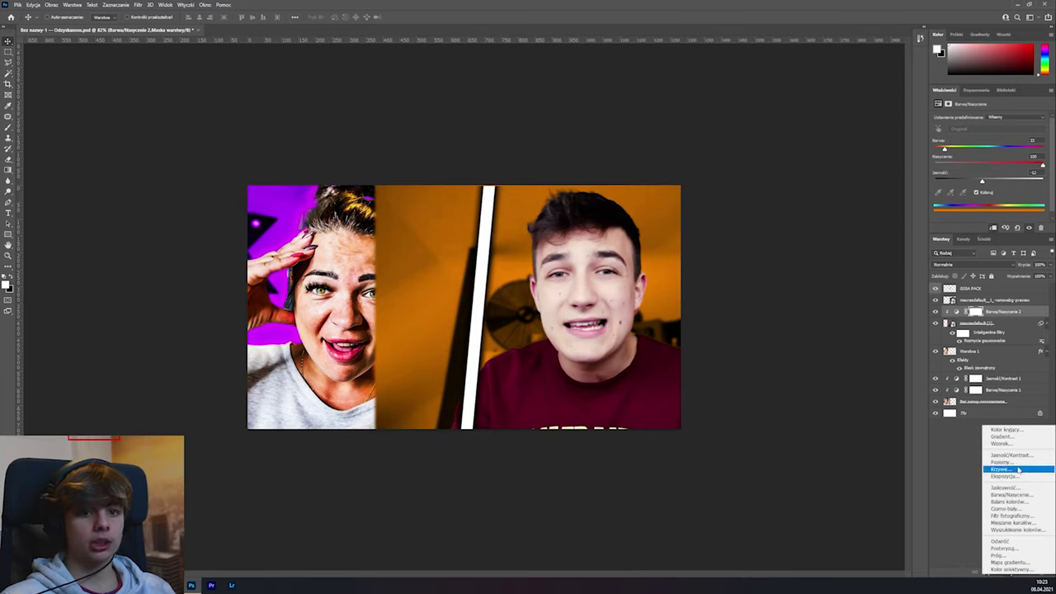
click(1011, 455)
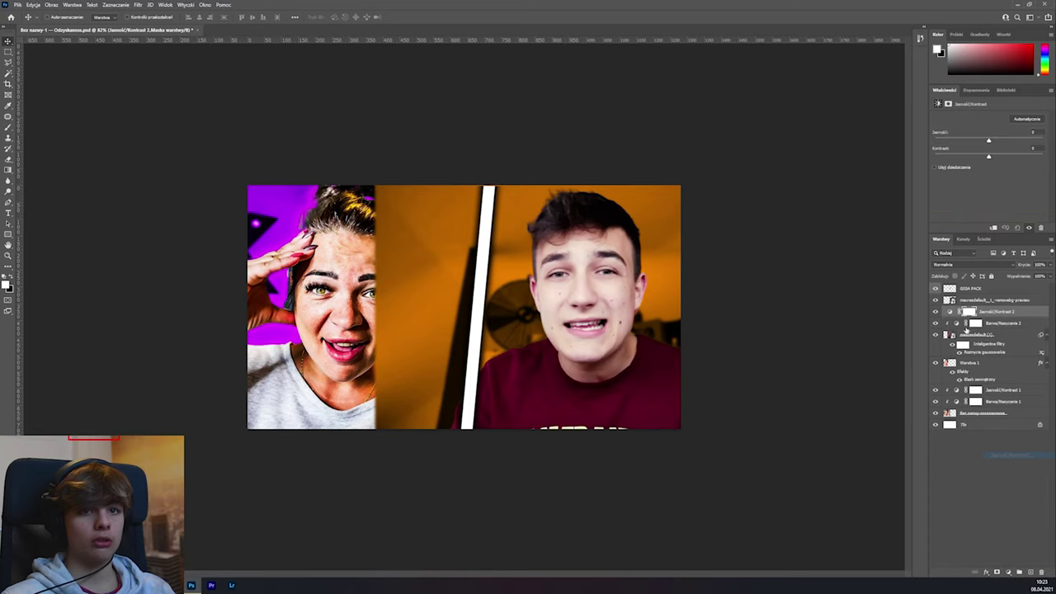
click(993, 227)
drag(1015, 160, 993, 142)
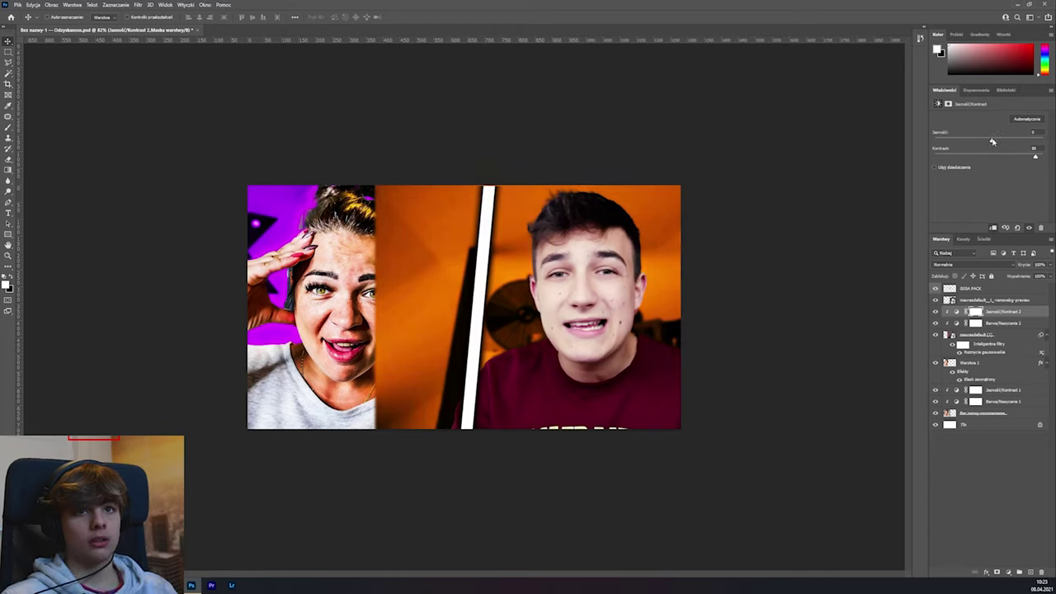
drag(992, 142, 985, 142)
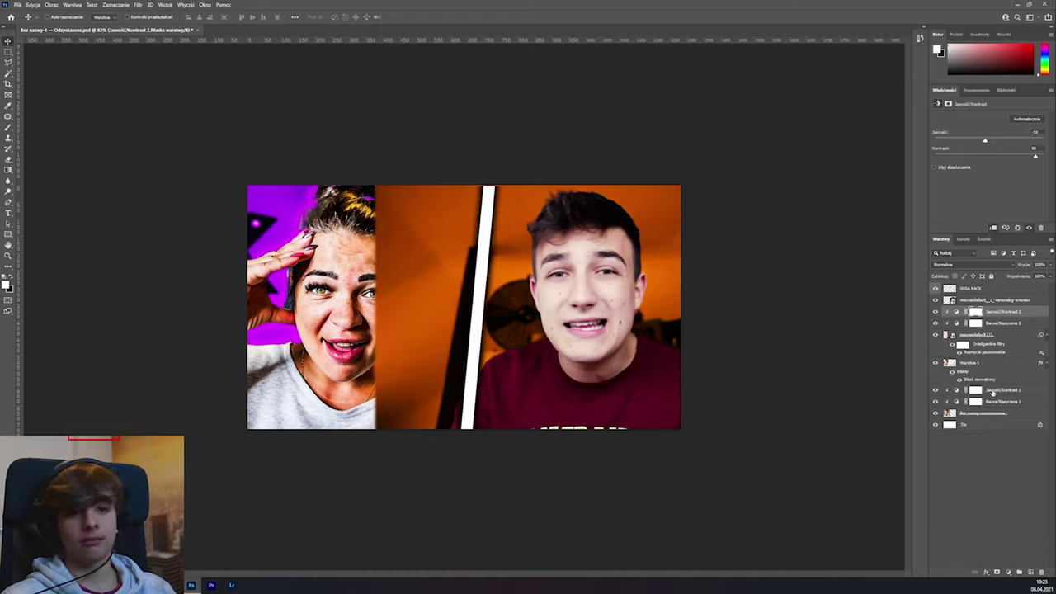
- Apply a Camera Raw filter to the man's cutout with texture +100, clarity +100, contrast +7 and slightly lowered highlights
click(979, 336)
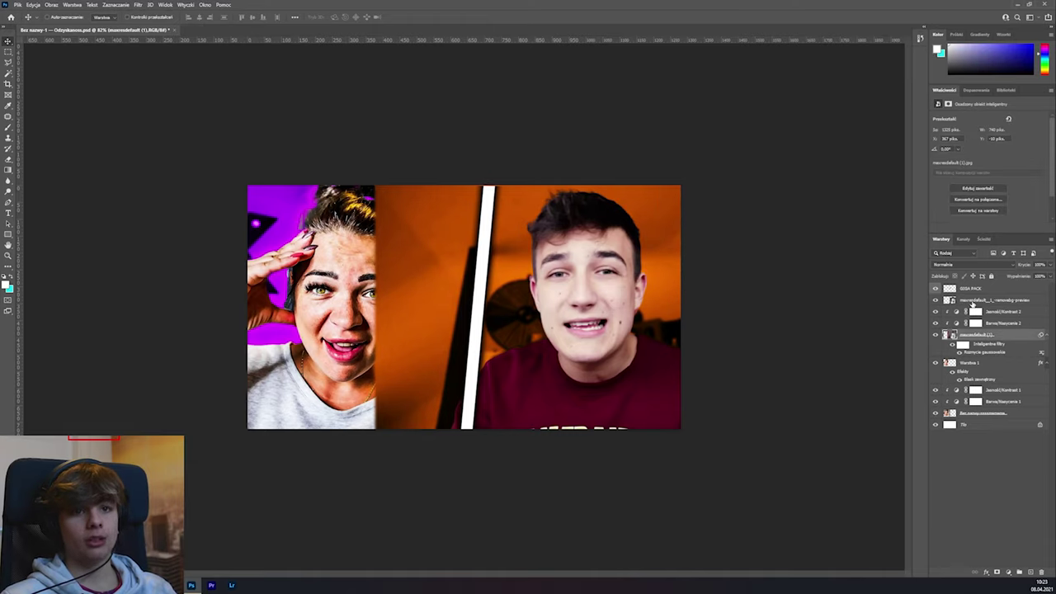
click(972, 302)
click(935, 300)
click(935, 300)
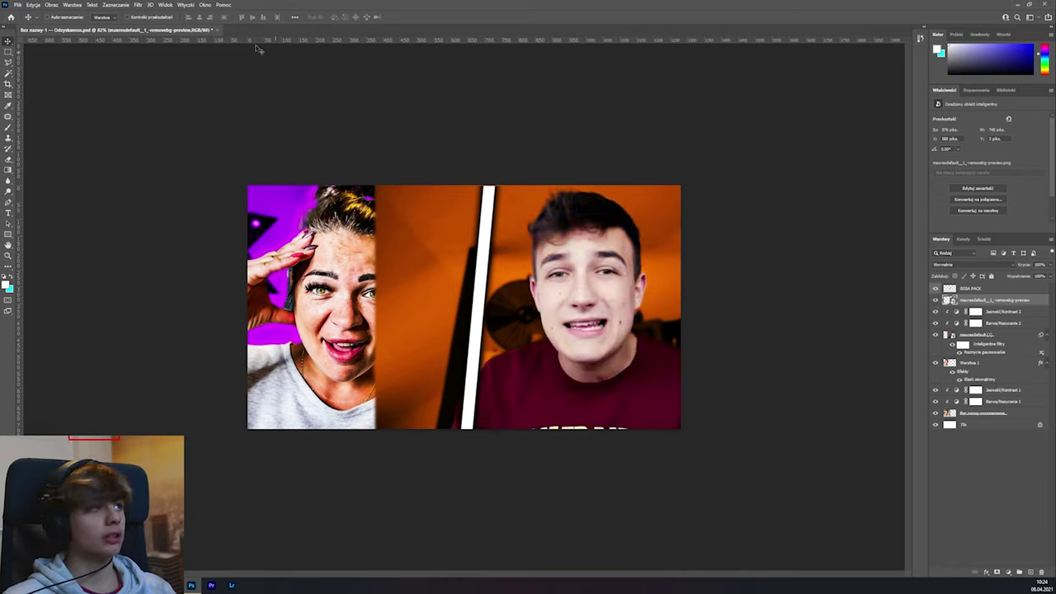
click(140, 5)
click(172, 66)
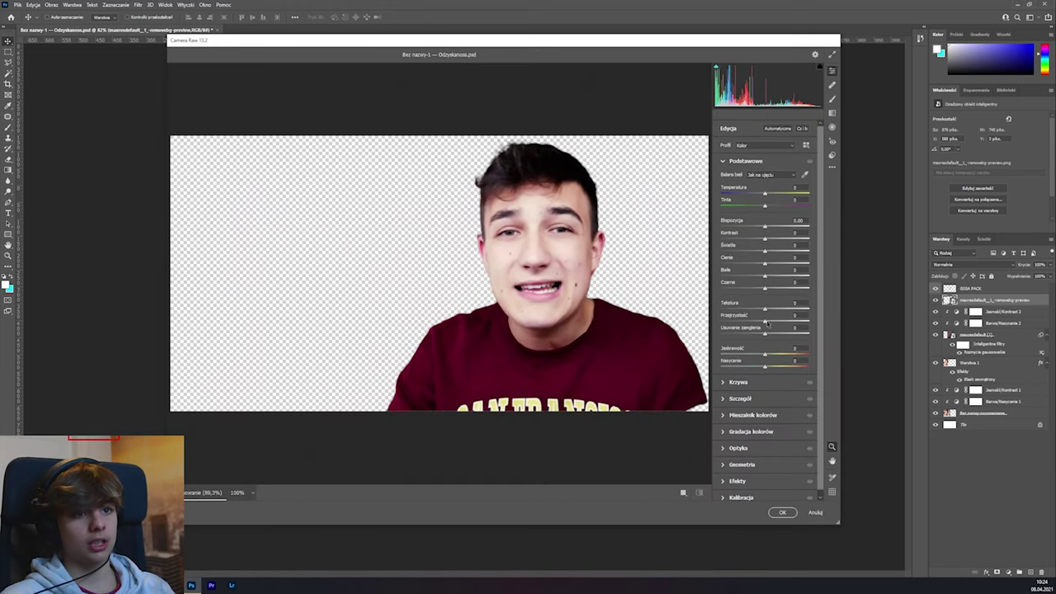
drag(765, 310, 838, 328)
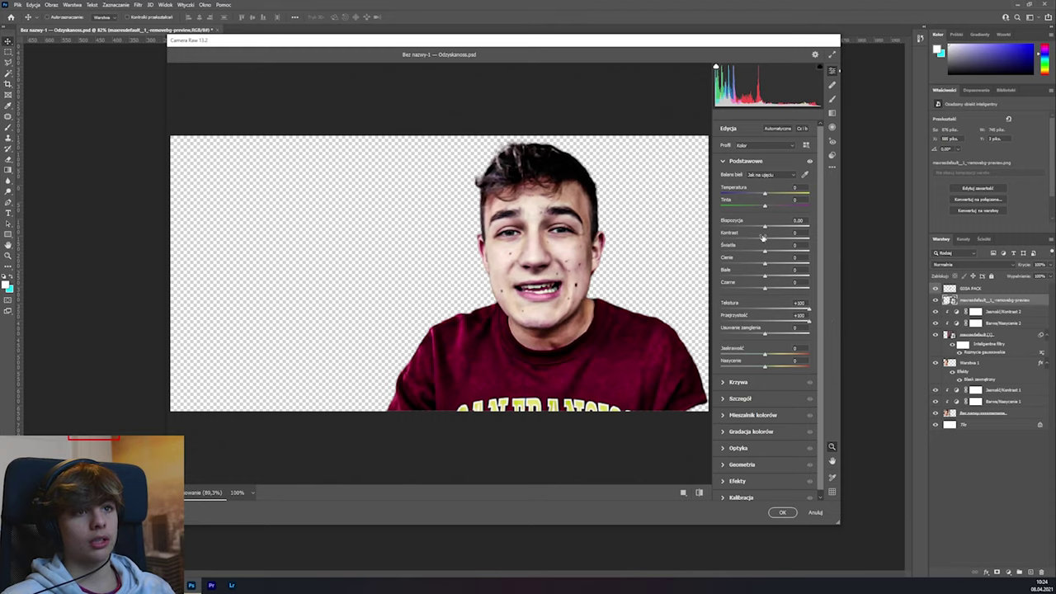
mouse_move(764, 239)
mouse_down()
mouse_move(782, 241)
mouse_move(767, 239)
mouse_up()
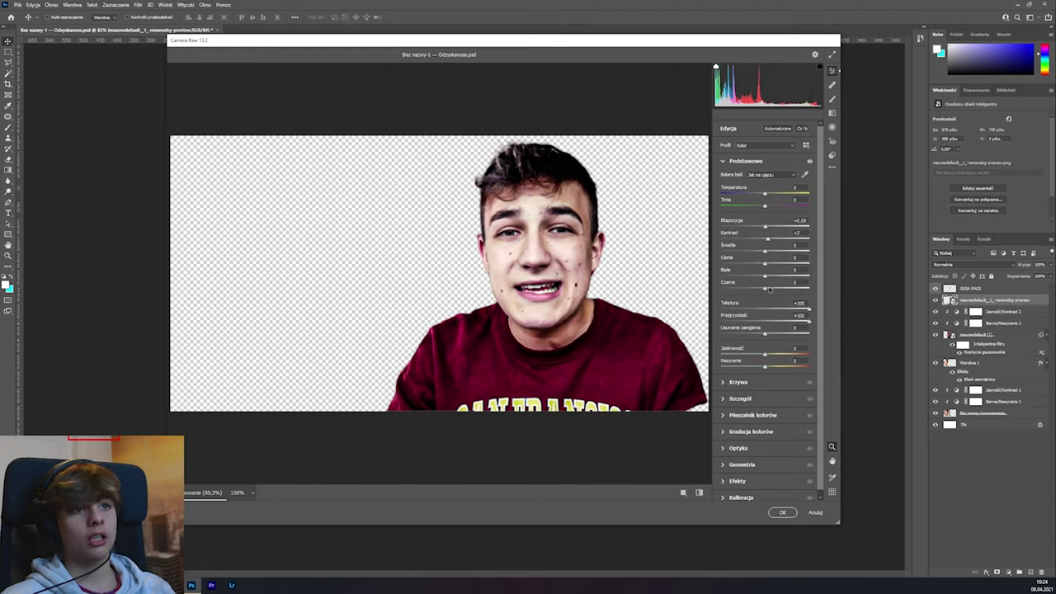
drag(766, 256, 761, 255)
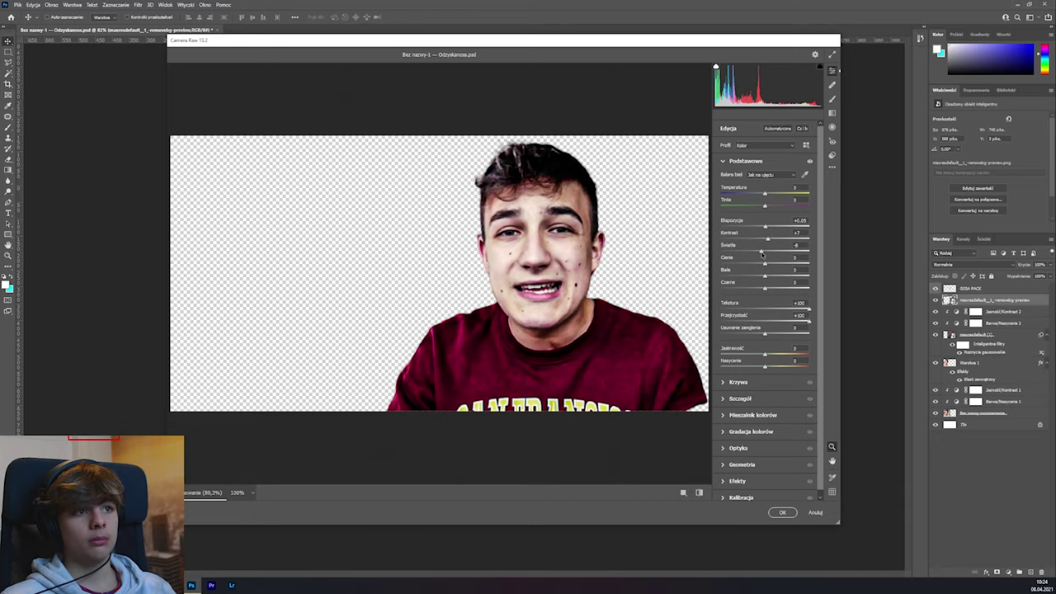
click(782, 512)
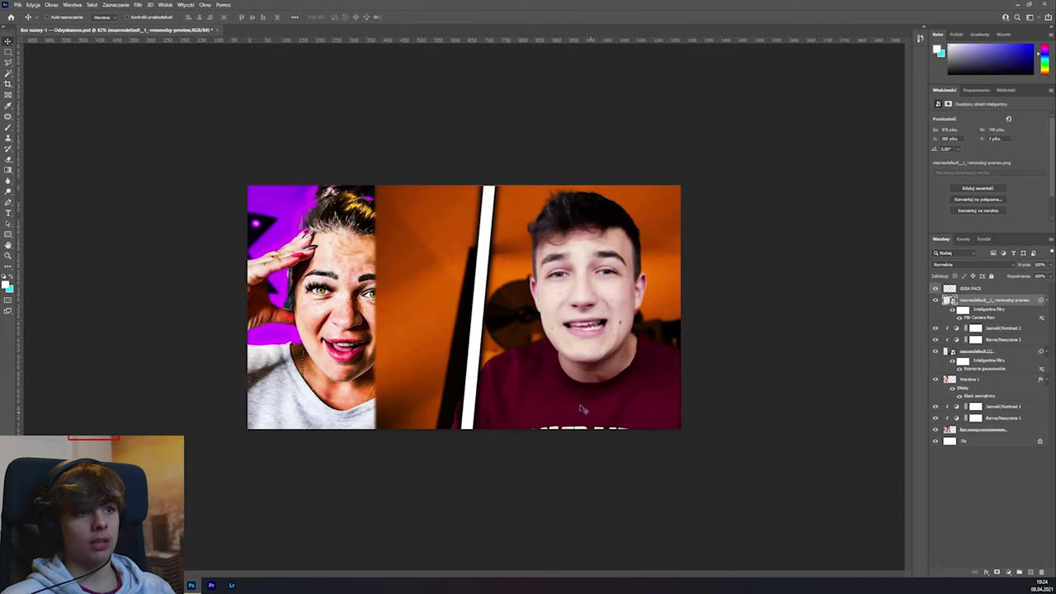
- Outline the part of the maxresdefault (1) photo on the woman's side of the stripe with the Polygonal Lasso and try to delete it
key(ctrl+minus)
scroll(557, 344, up, 6)
scroll(589, 347, down, 5)
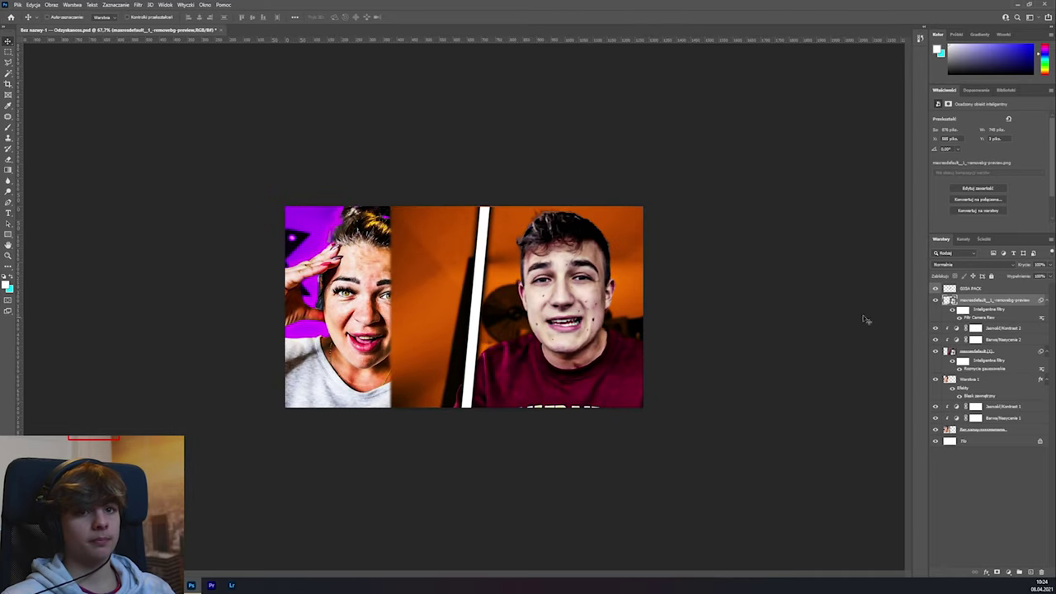
click(985, 355)
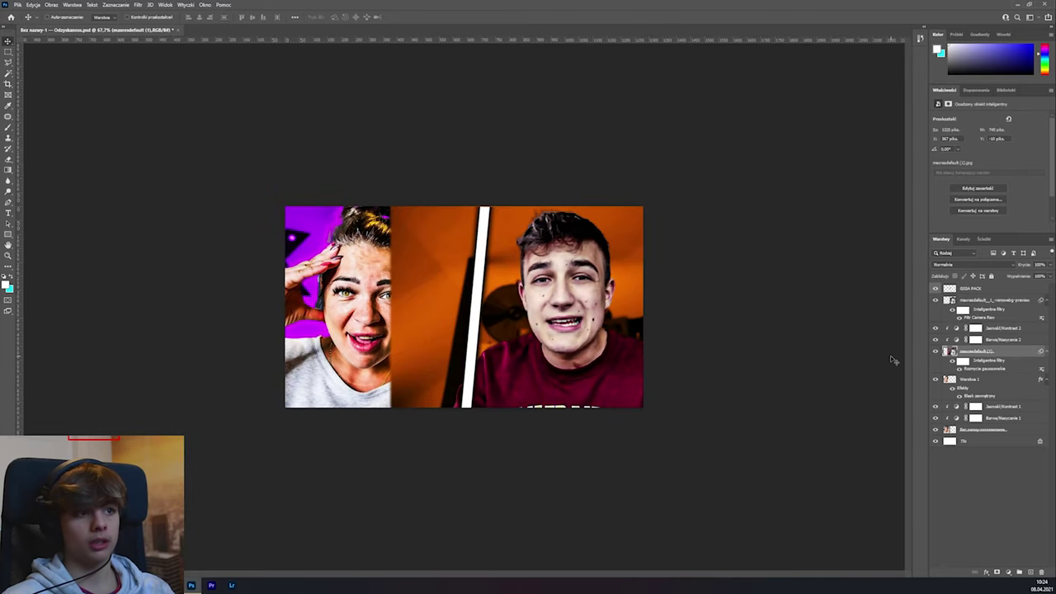
click(8, 63)
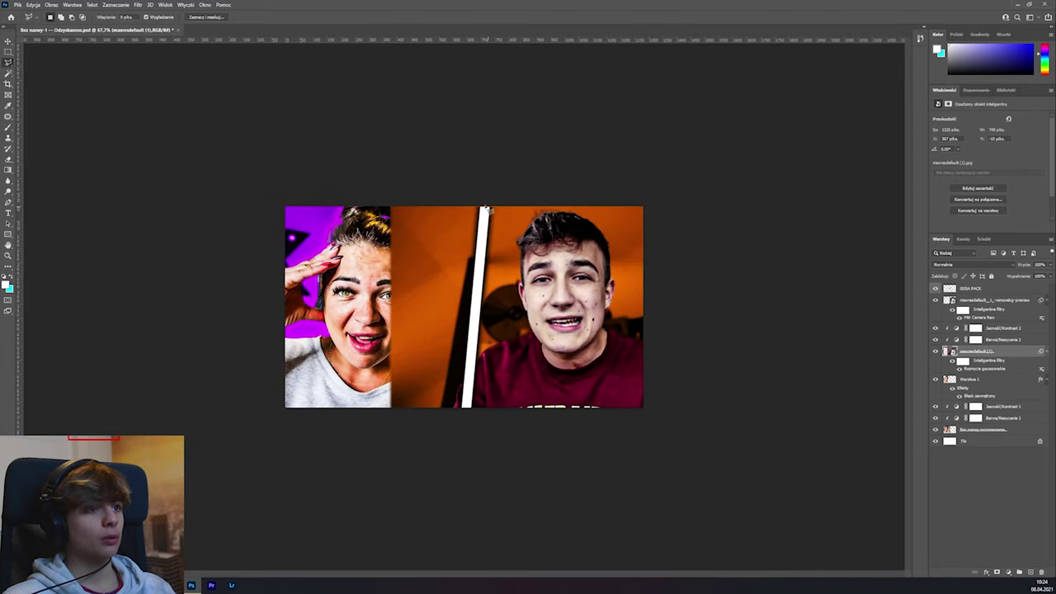
mouse_move(490, 201)
mouse_down()
mouse_move(466, 431)
mouse_move(429, 449)
mouse_move(328, 435)
mouse_move(350, 168)
mouse_move(488, 206)
mouse_up()
key(Delete)
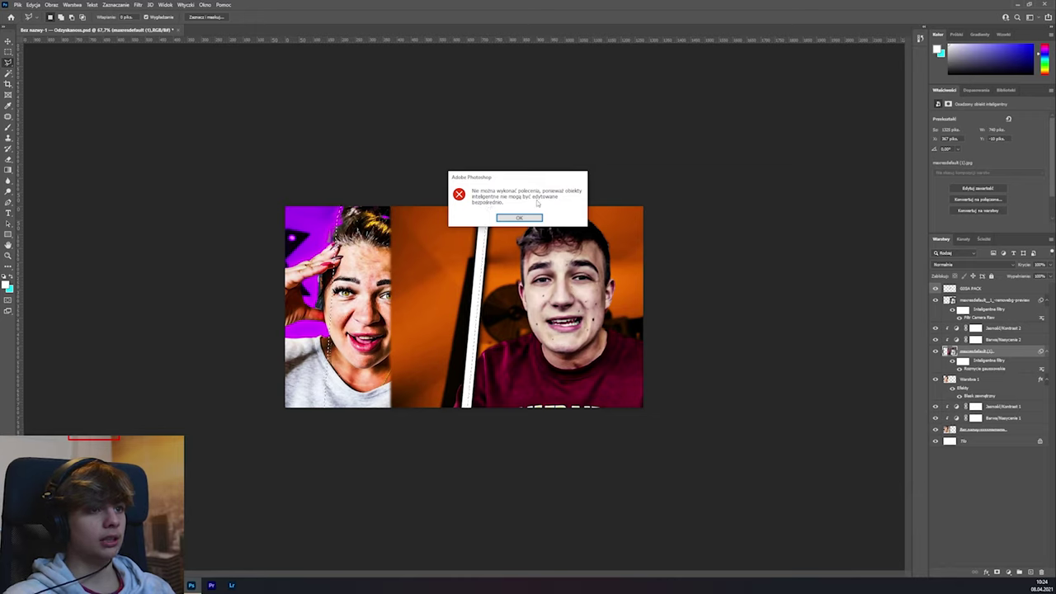
click(528, 218)
- Rasterize the maxresdefault (1) layer, delete the selected area covering the woman's half, and deselect
right_click(955, 350)
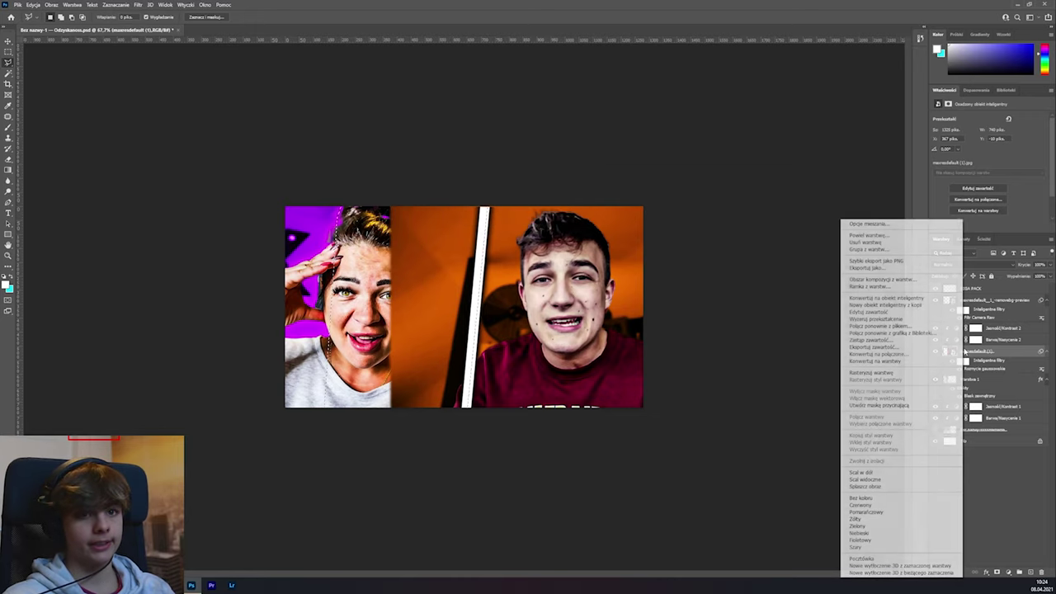
click(870, 372)
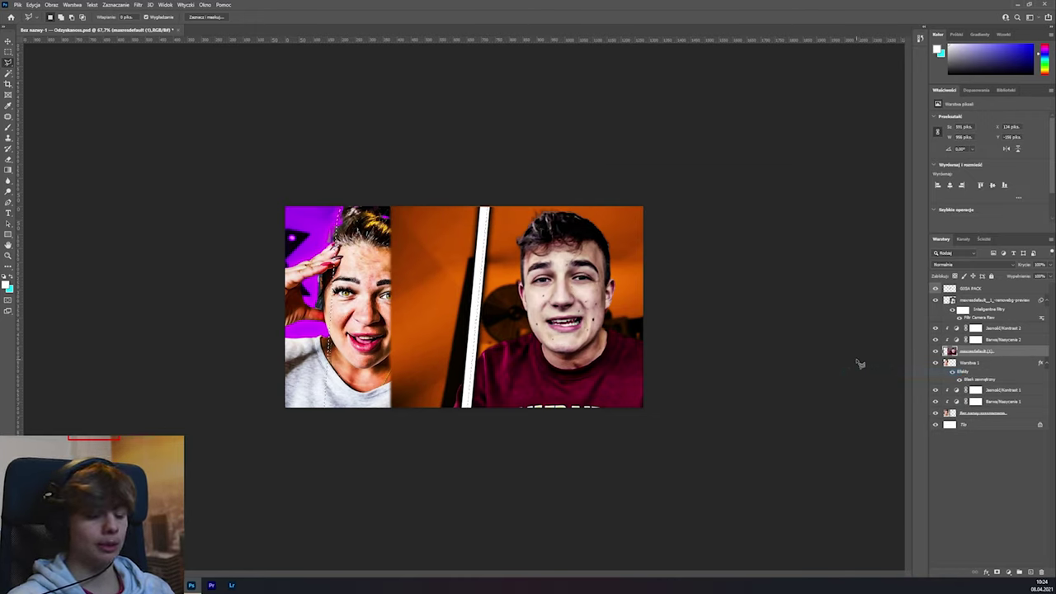
key(Delete)
key(ctrl+d)
scroll(490, 398, down, 4)
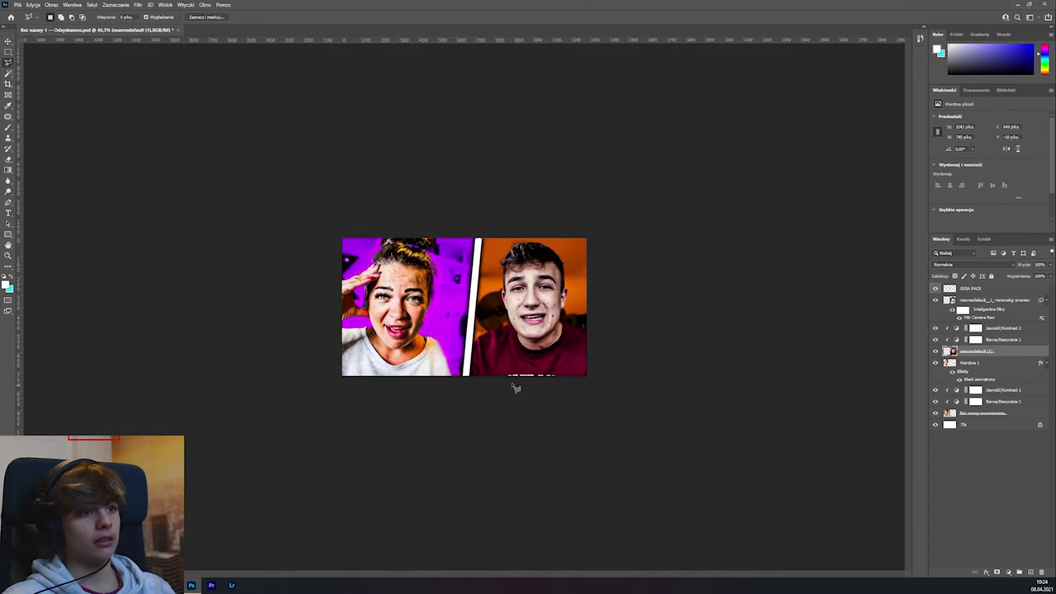
- Check the man's background-removed cutout by toggling its visibility, and rasterize that layer
scroll(516, 386, up, 8)
key(v)
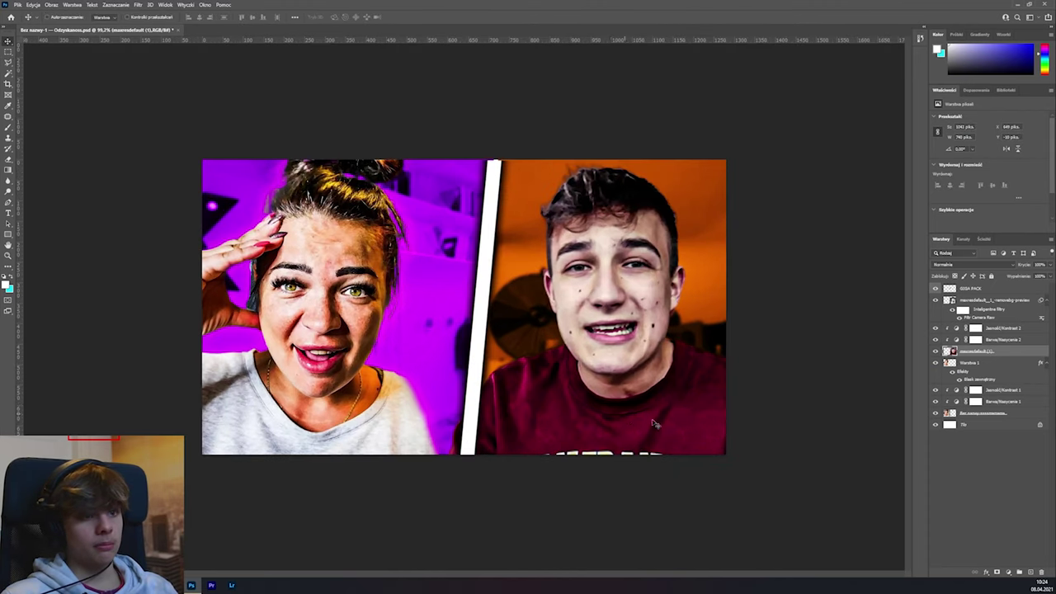
key(ctrl+plus)
click(963, 361)
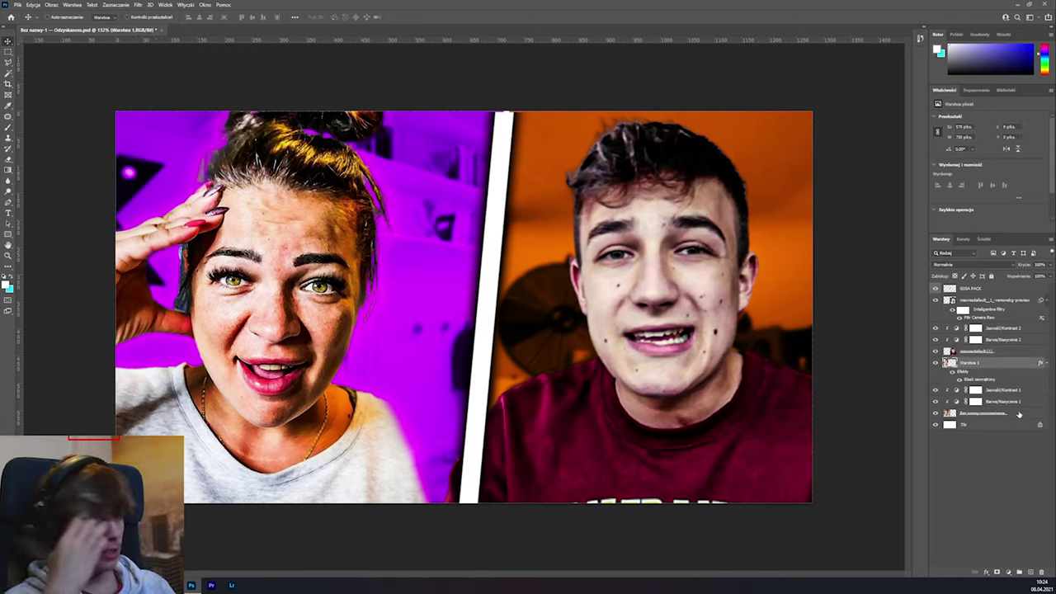
click(941, 351)
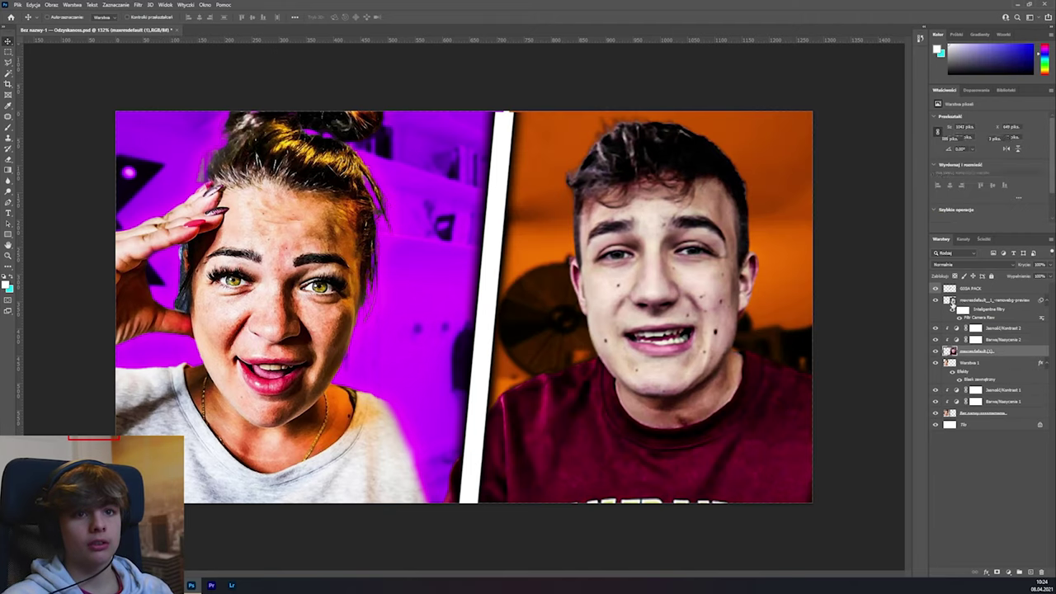
click(961, 301)
click(935, 300)
click(934, 301)
scroll(458, 462, up, 2)
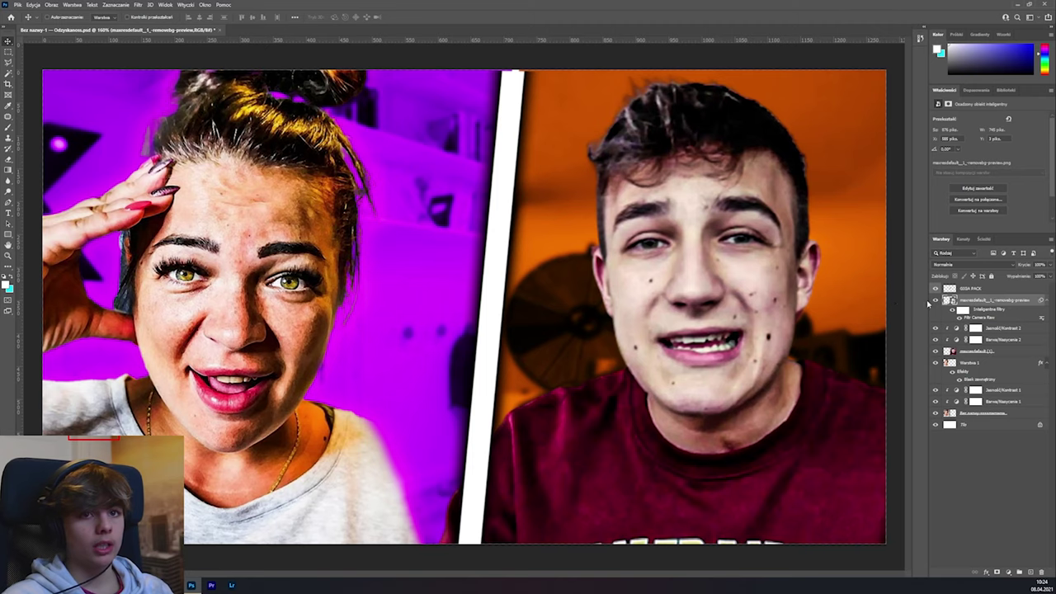
right_click(961, 303)
click(884, 373)
key(ctrl+minus)
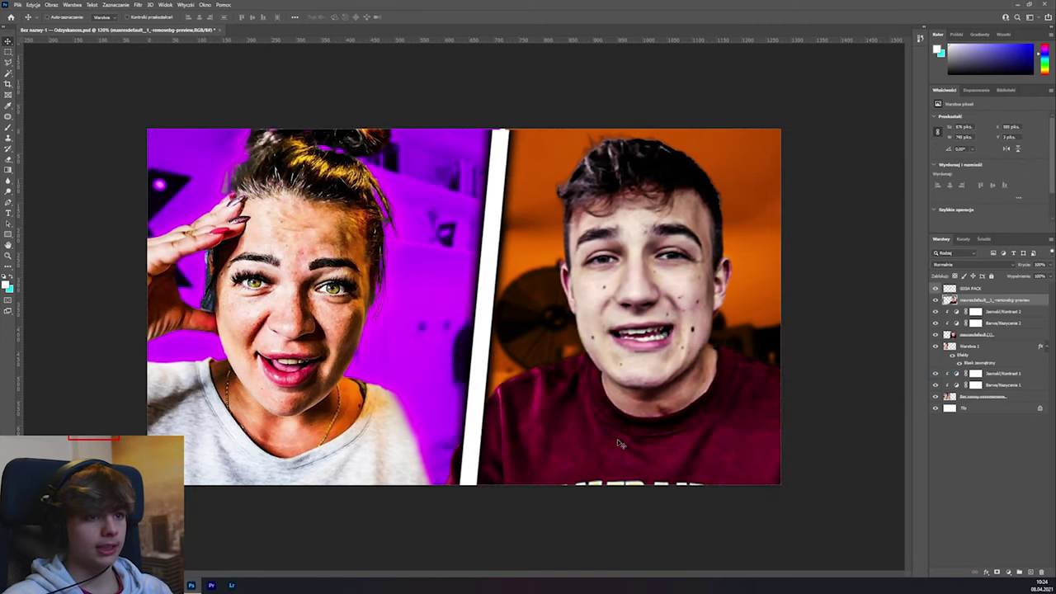
- Erase the bit of the man's sleeve that spills past the stripe onto the woman's side
key(e)
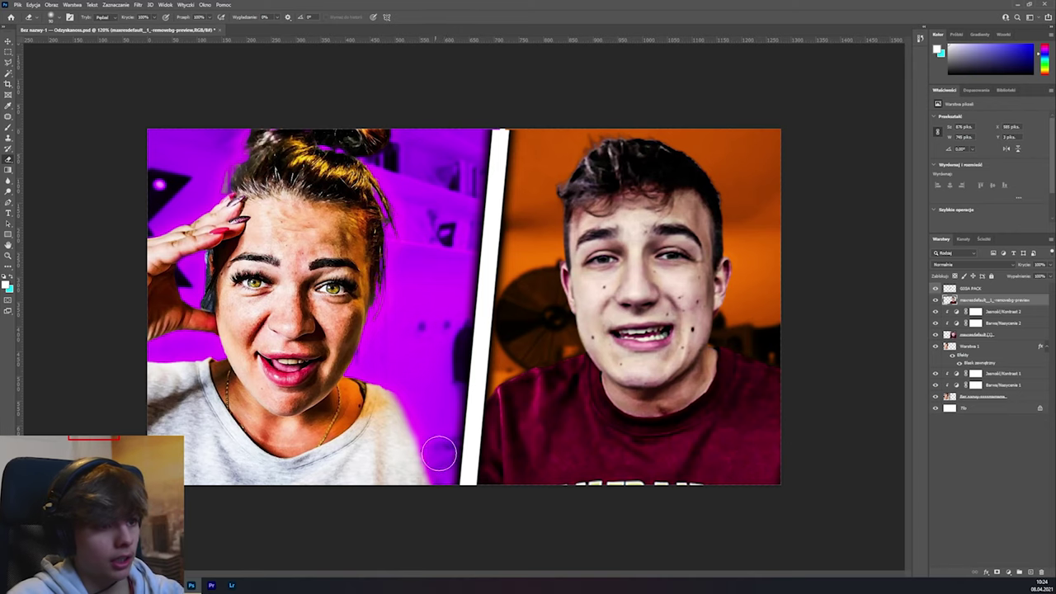
scroll(447, 439, down, 7)
scroll(454, 429, up, 6)
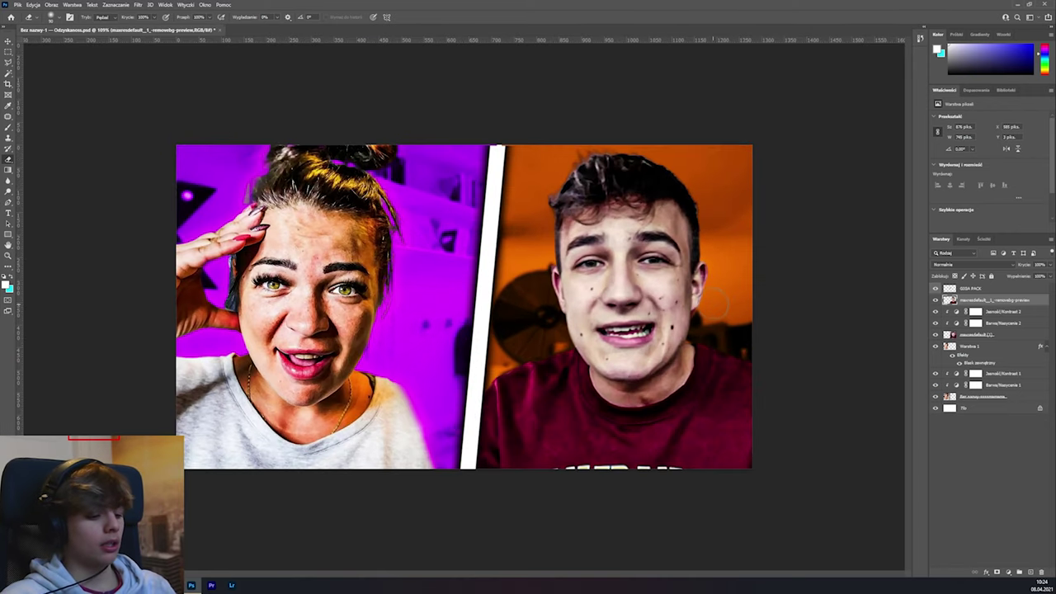
key(v)
- Scale the GIGA PACK stripe up slightly so that it extends past the canvas's upper edge
click(981, 289)
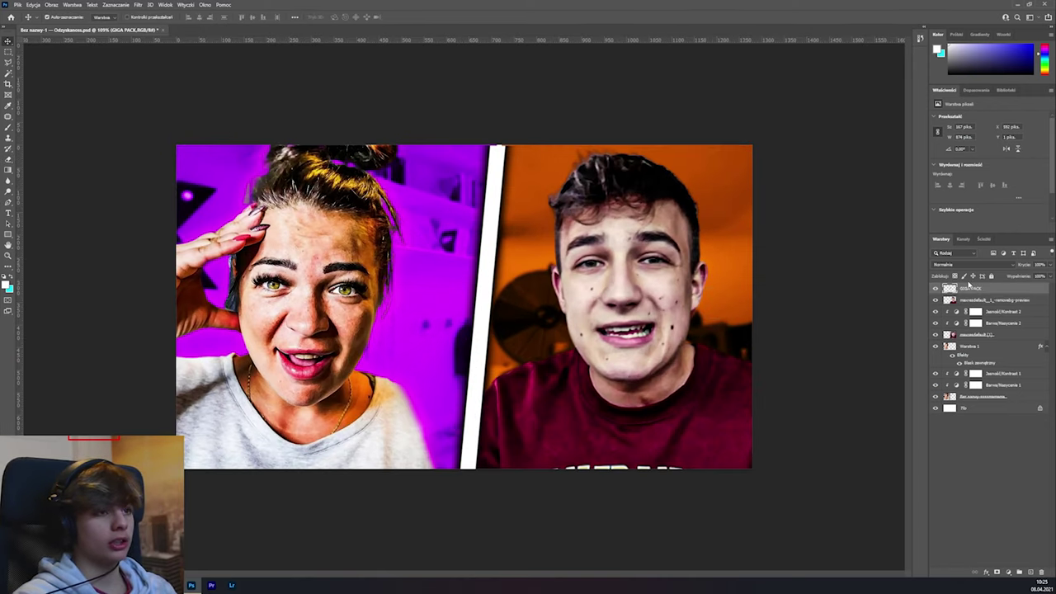
key(ctrl+t)
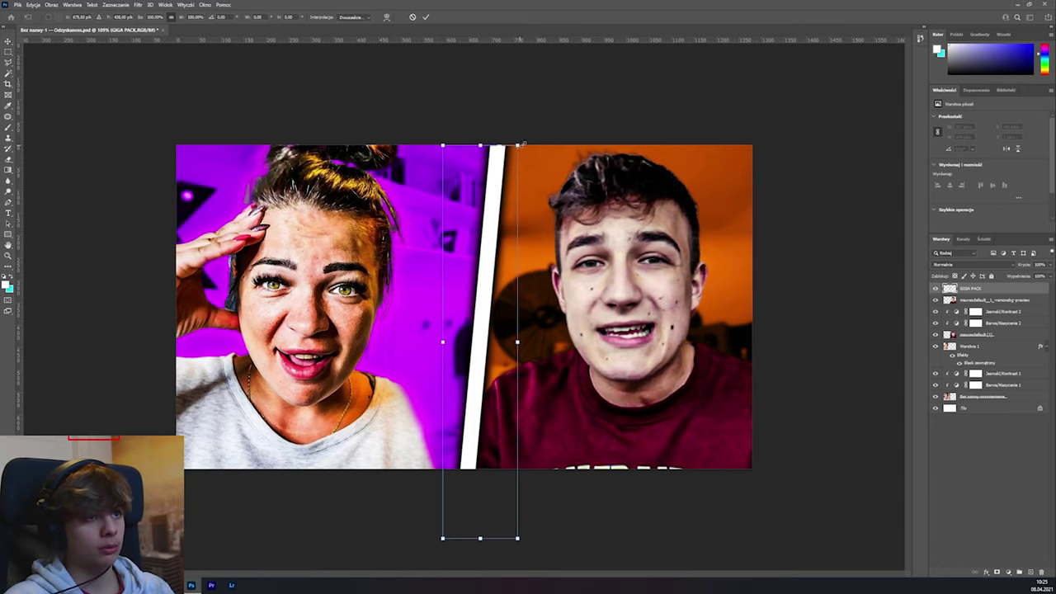
drag(523, 144, 522, 146)
click(989, 288)
scroll(513, 353, down, 5)
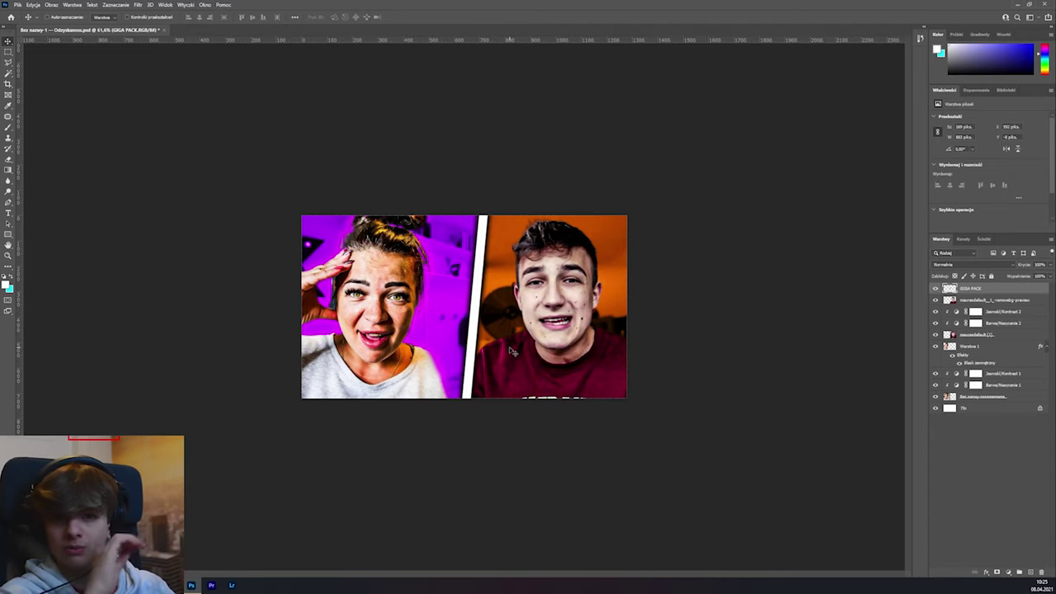
- Start a text layer across the canvas, set in the Product Sans font with the Bold Italic style
scroll(449, 356, up, 6)
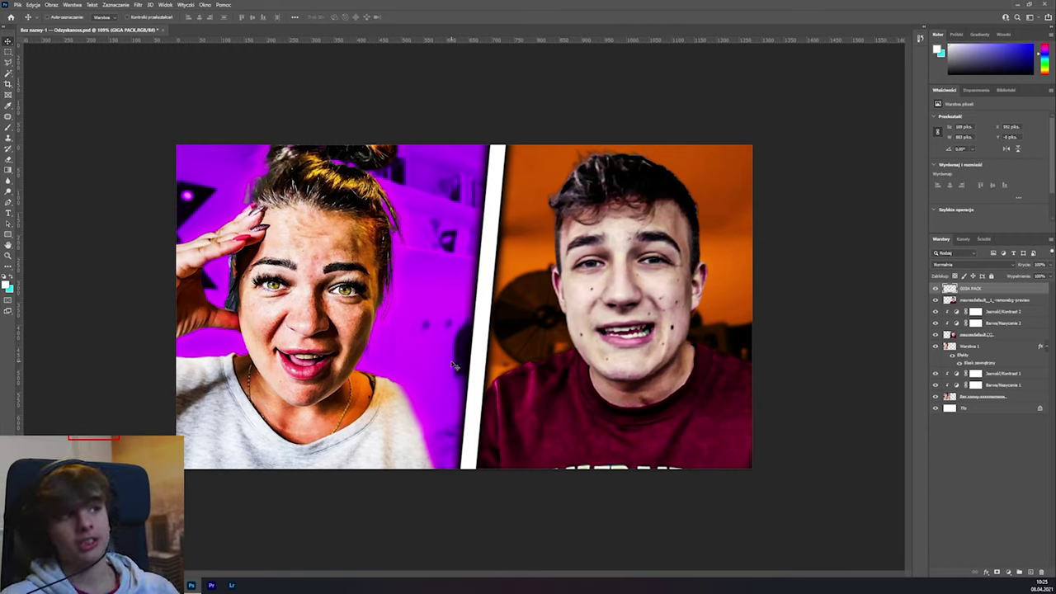
key(t)
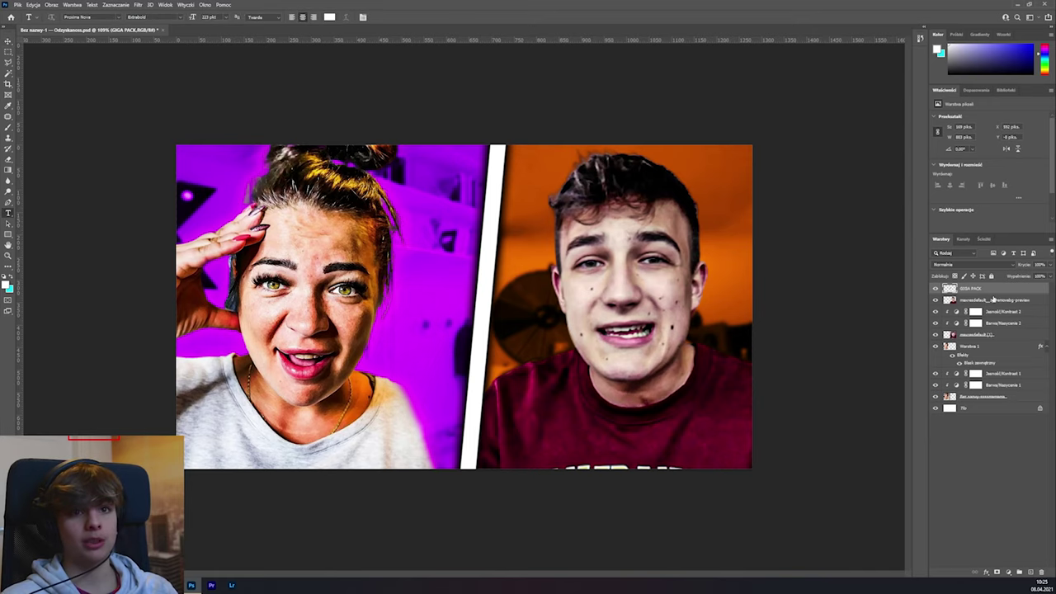
click(394, 317)
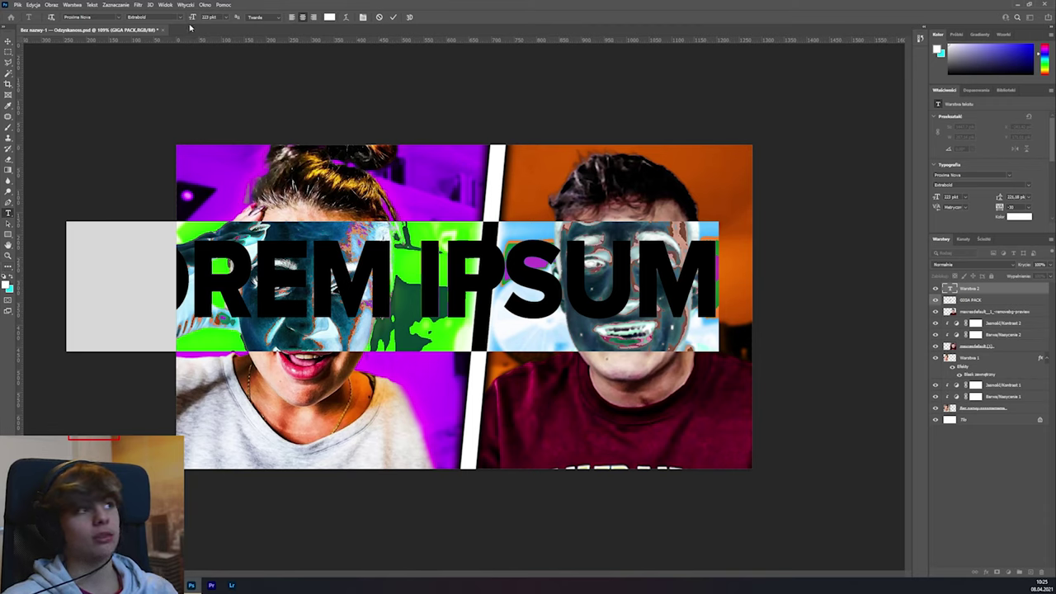
click(118, 17)
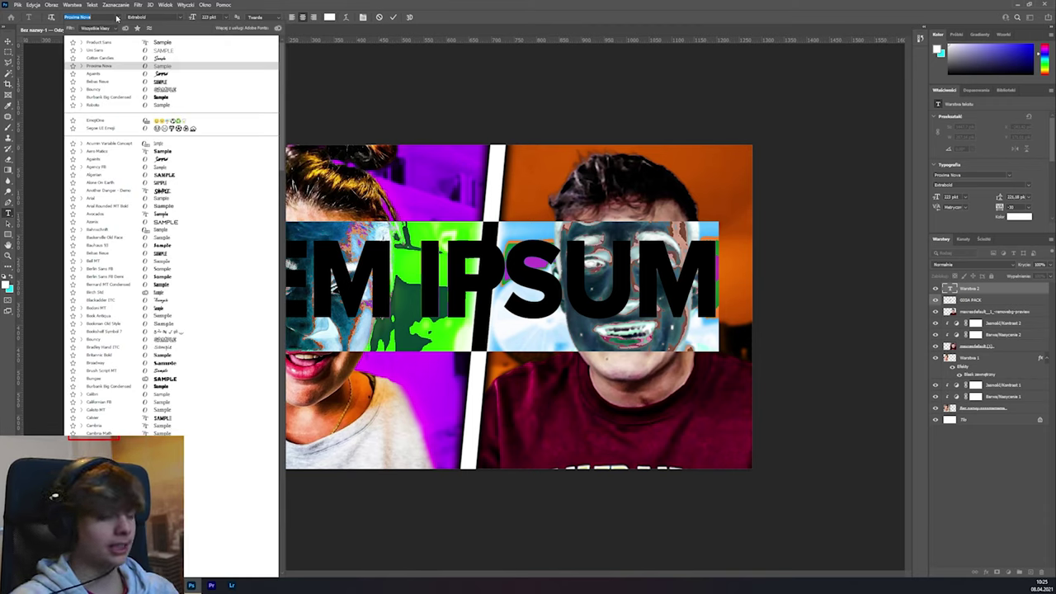
click(116, 43)
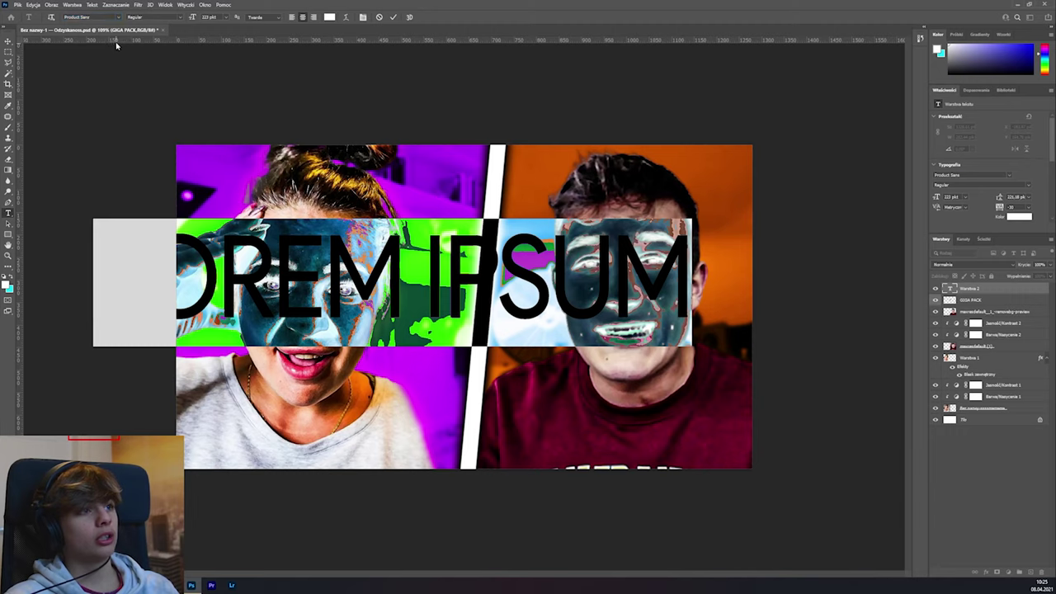
click(181, 17)
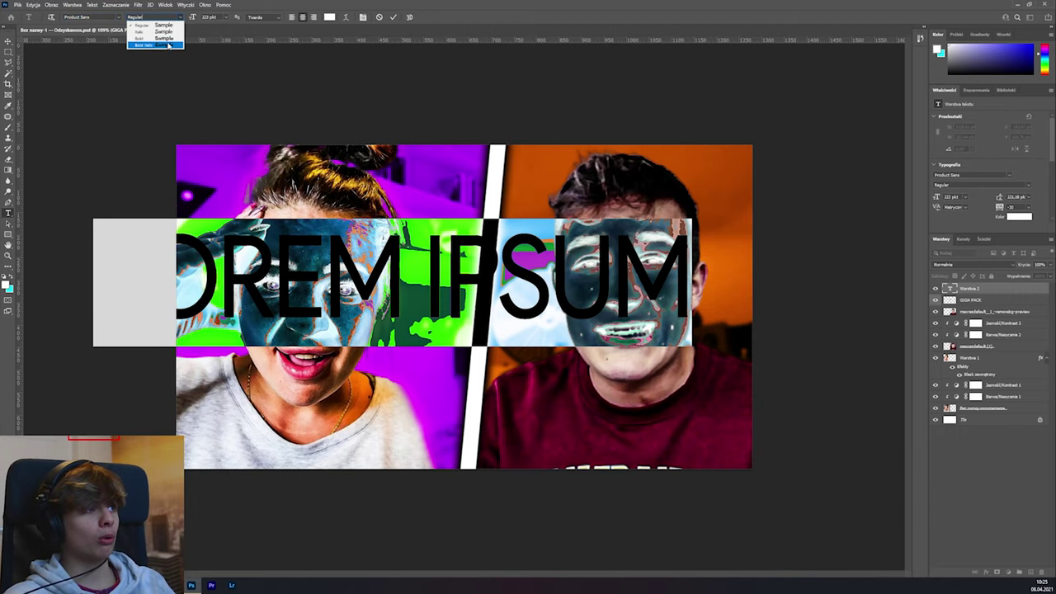
click(166, 48)
- Replace the placeholder text with "PRANK!", enlarge it, and place it across the lower part of the white stripe
key(ctrl+Return)
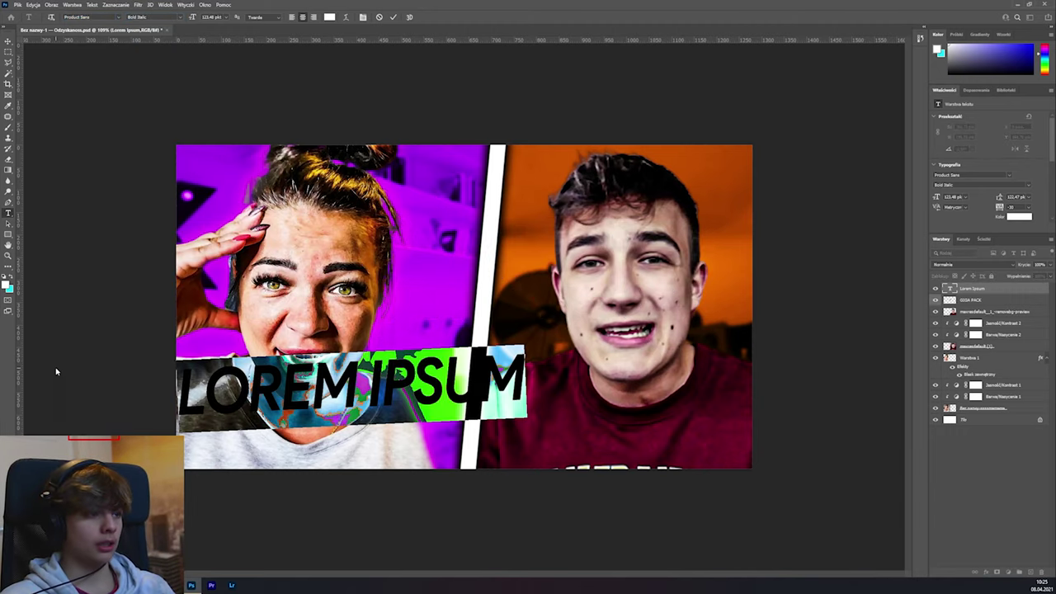
text(PRANK!)
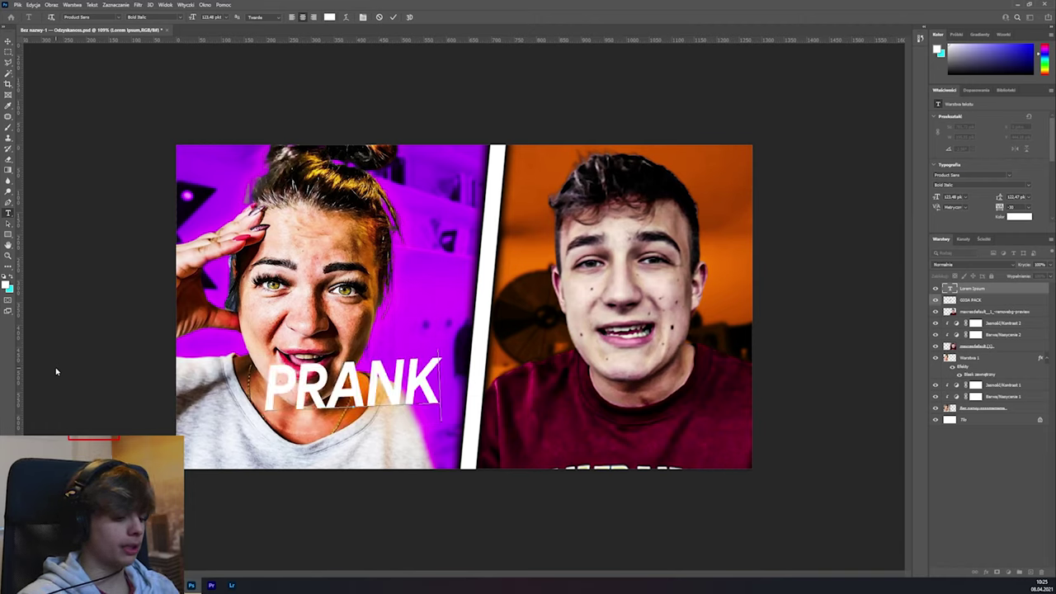
key(ctrl+Return)
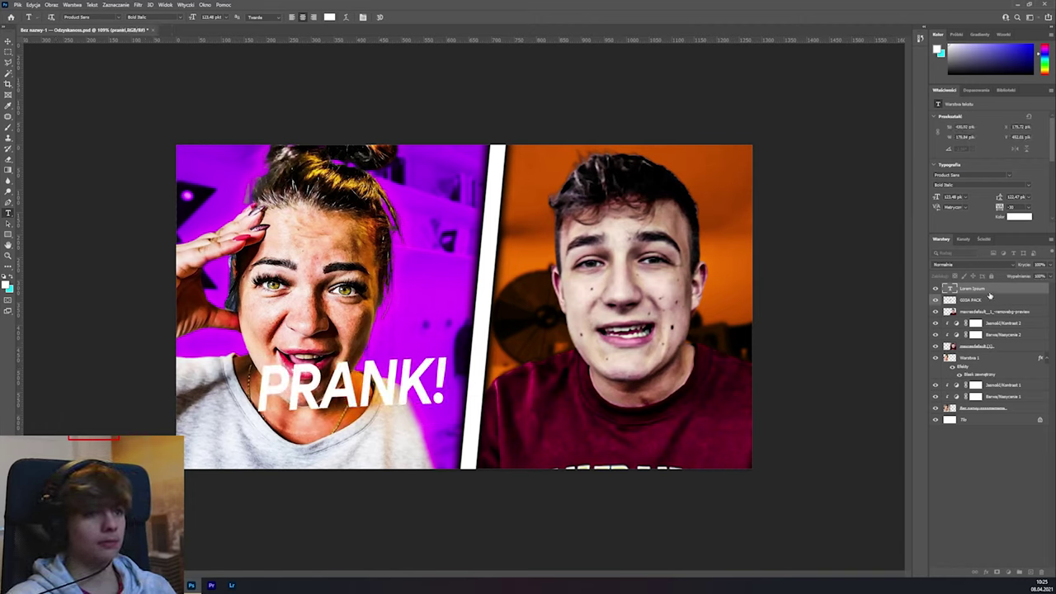
key(ctrl+t)
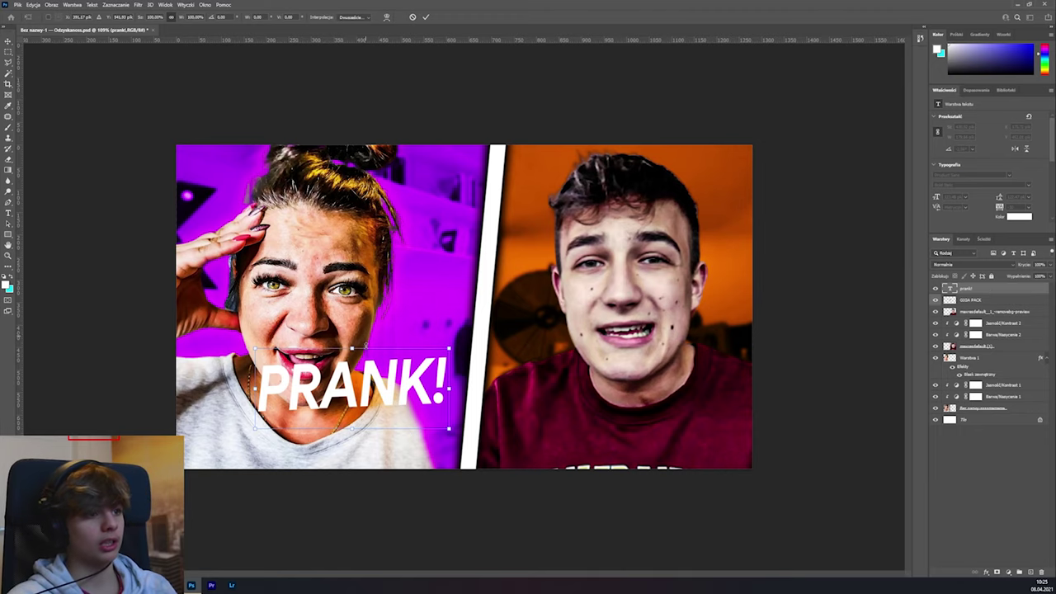
drag(491, 359, 458, 347)
drag(401, 382, 331, 383)
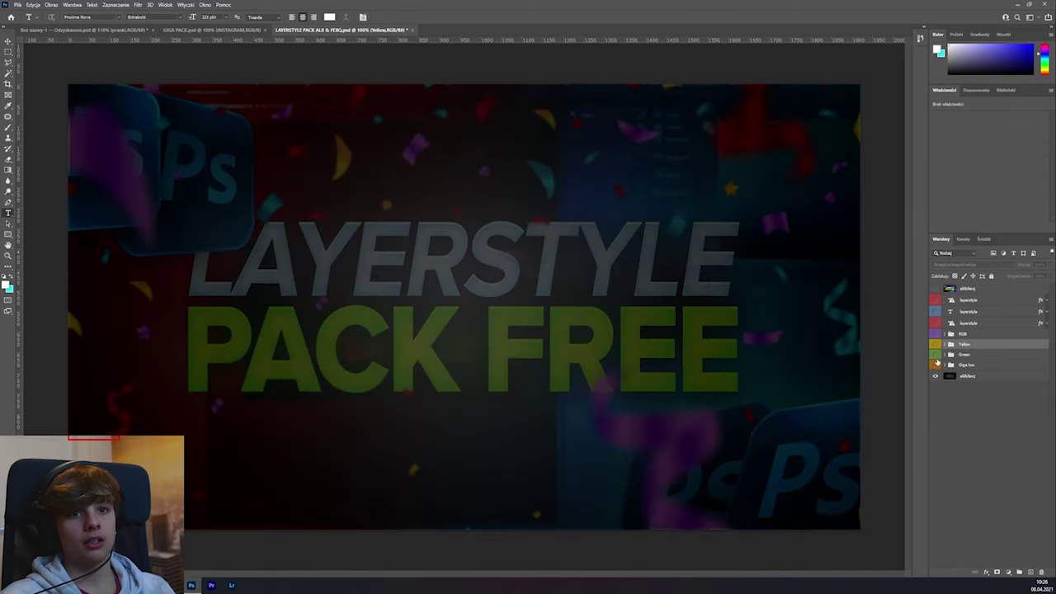
- Preview the Green and Giga style groups in the LAYERSTYLE PACK document by toggling their visibility
click(934, 354)
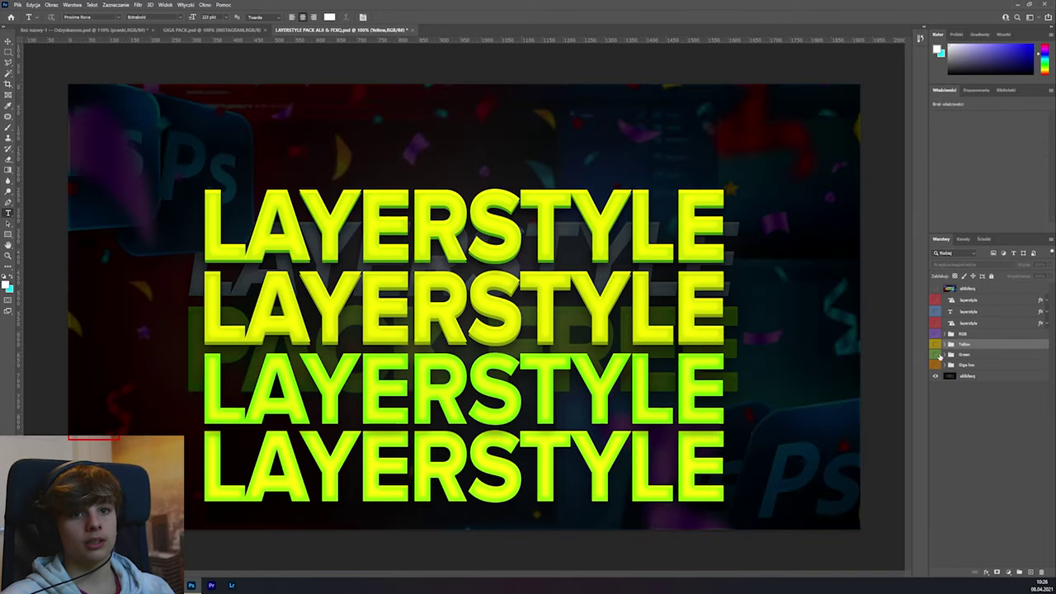
click(934, 354)
click(934, 365)
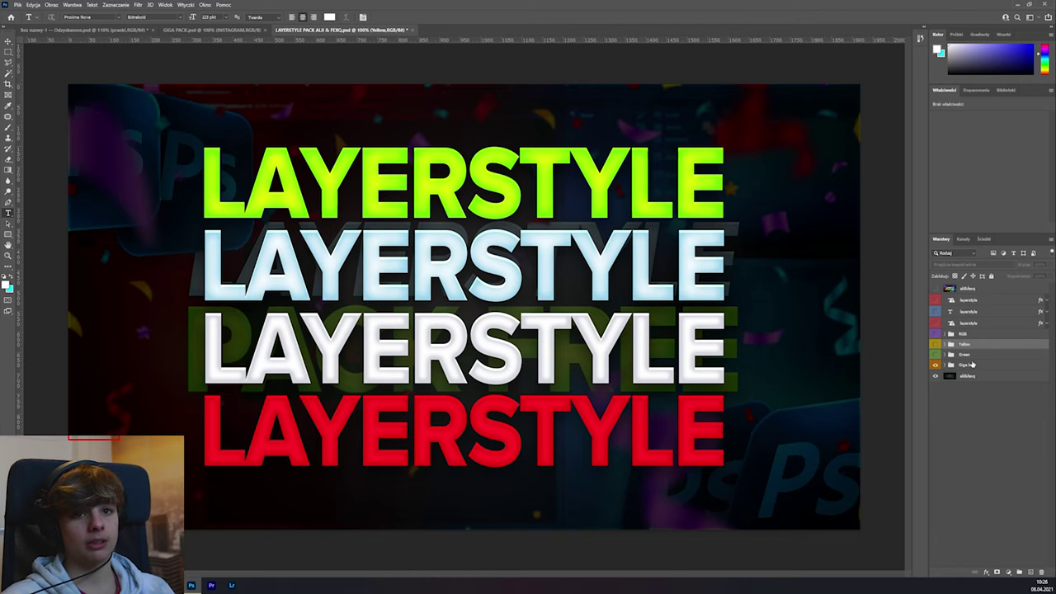
click(963, 357)
click(947, 365)
click(935, 365)
click(934, 366)
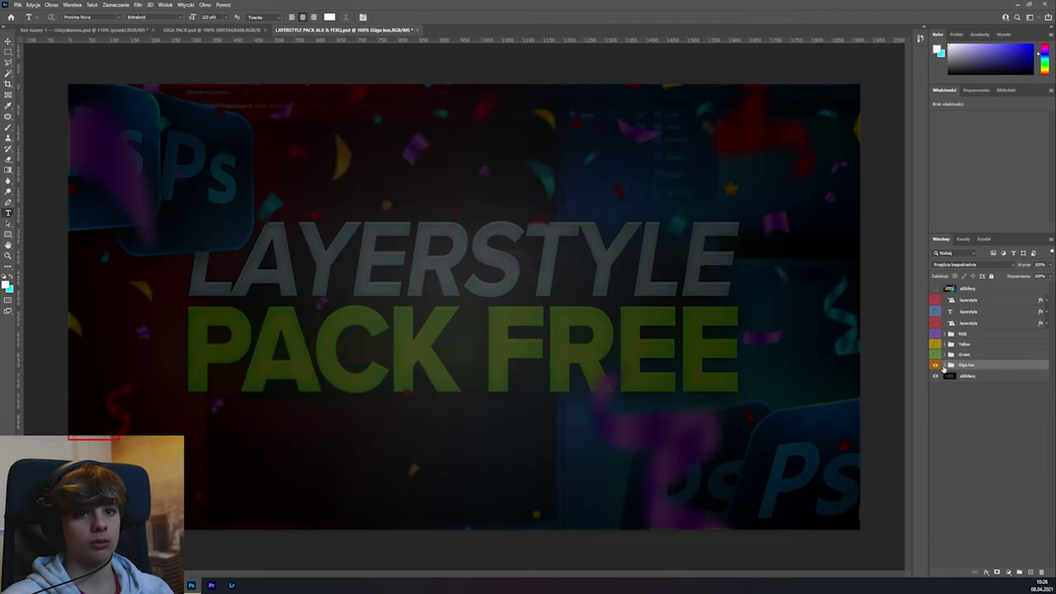
- Expand the Giga group and toggle its first two text layers to identify which style each one carries
click(944, 365)
click(935, 376)
click(935, 376)
click(935, 376)
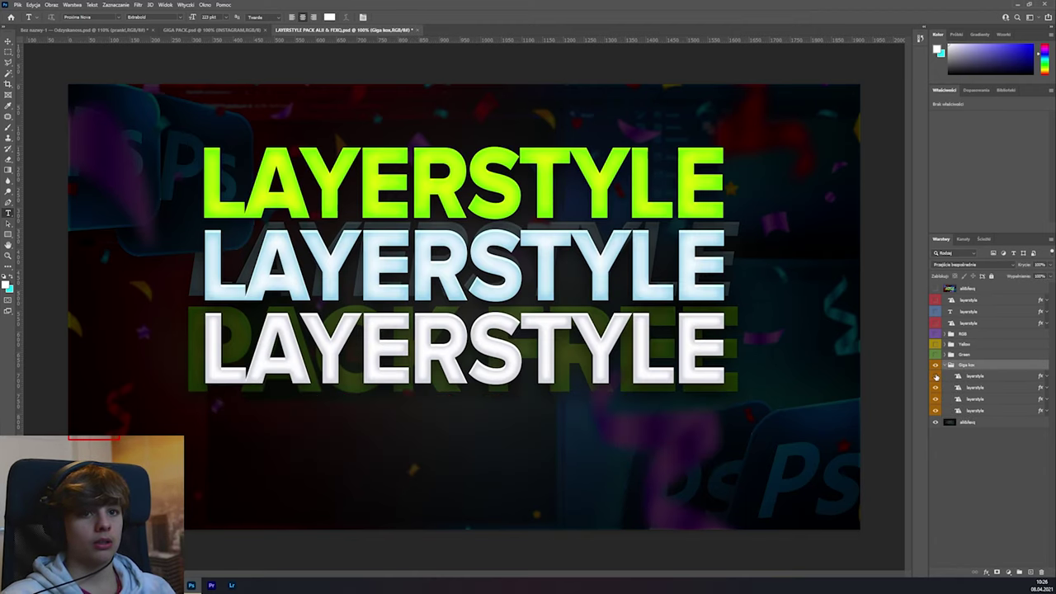
click(935, 377)
click(935, 387)
click(935, 387)
click(935, 386)
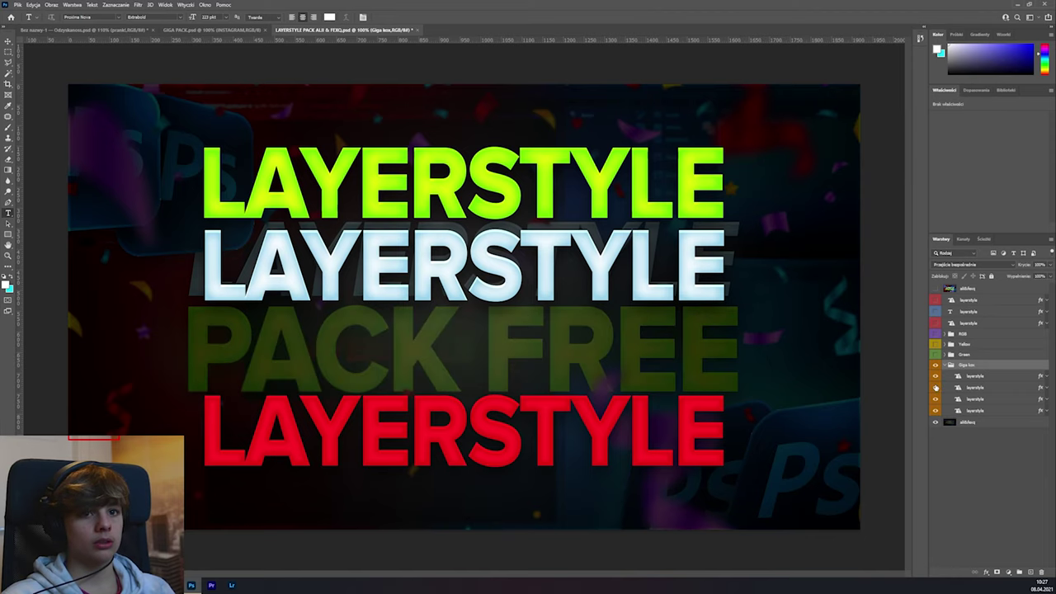
click(936, 387)
- Copy the layer style of the white LAYERSTYLE text and paste it onto the thumbnail's PRANK! text layer
click(977, 388)
right_click(978, 387)
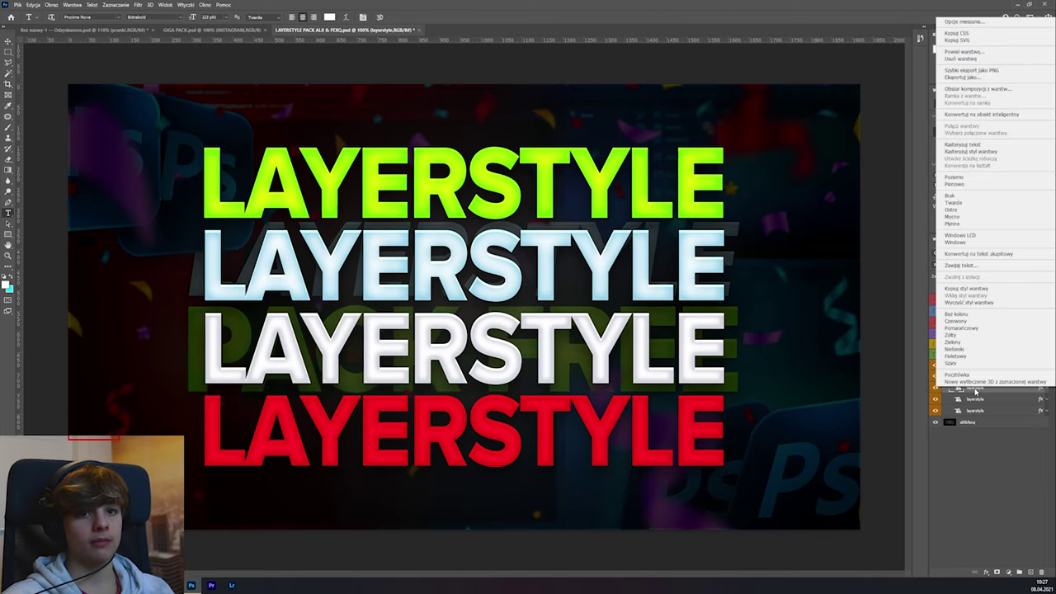
click(970, 288)
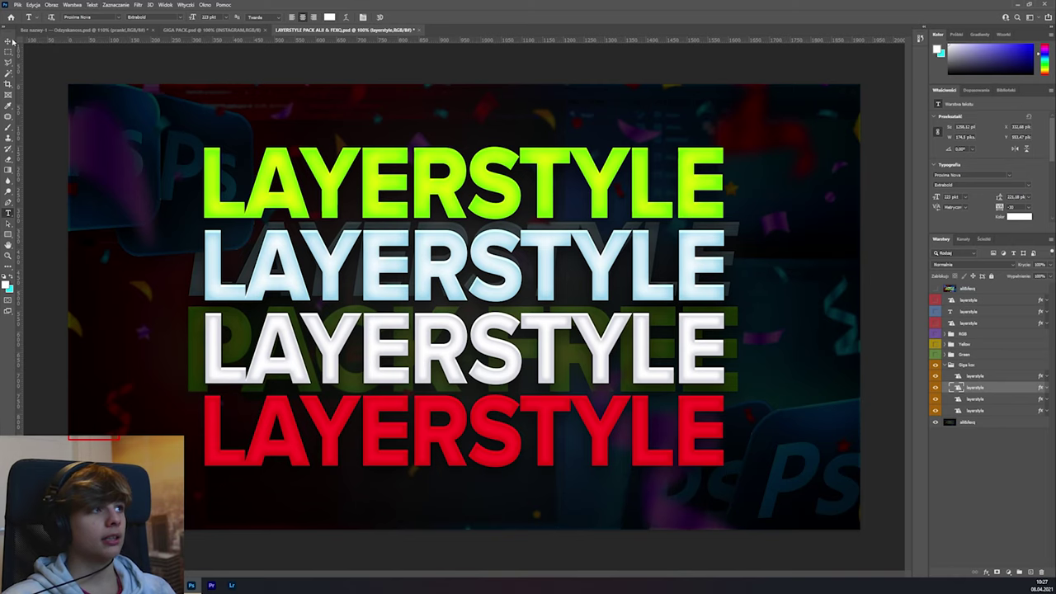
click(82, 29)
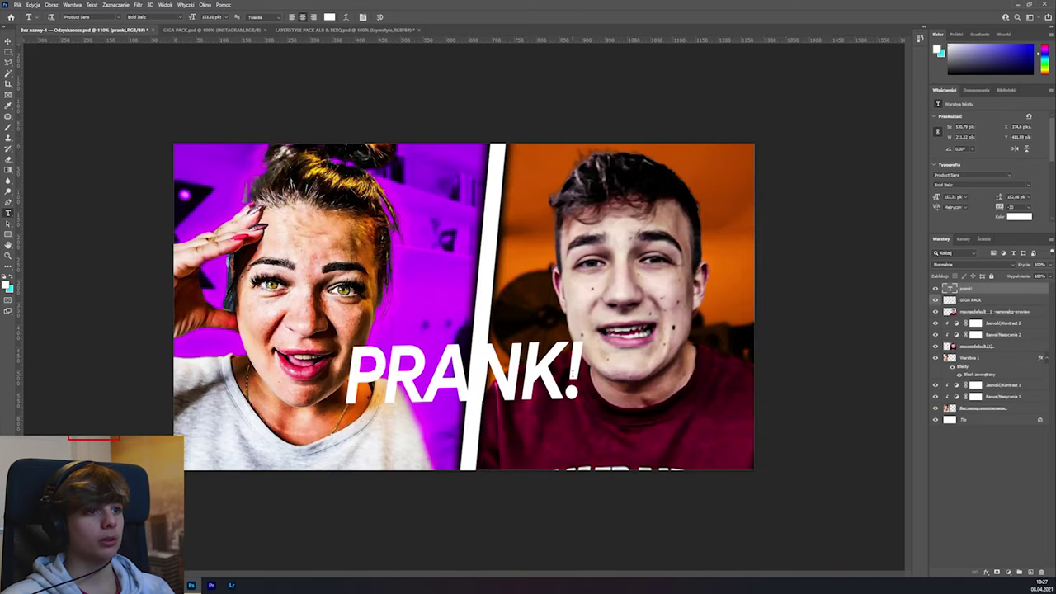
right_click(973, 299)
click(982, 291)
right_click(980, 290)
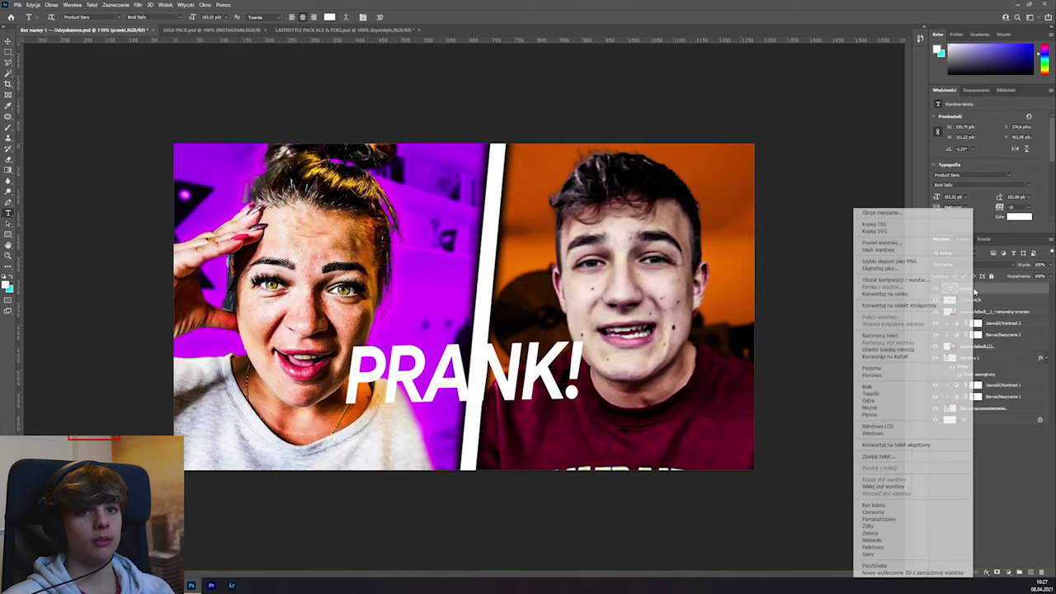
click(916, 486)
scroll(568, 375, down, 4)
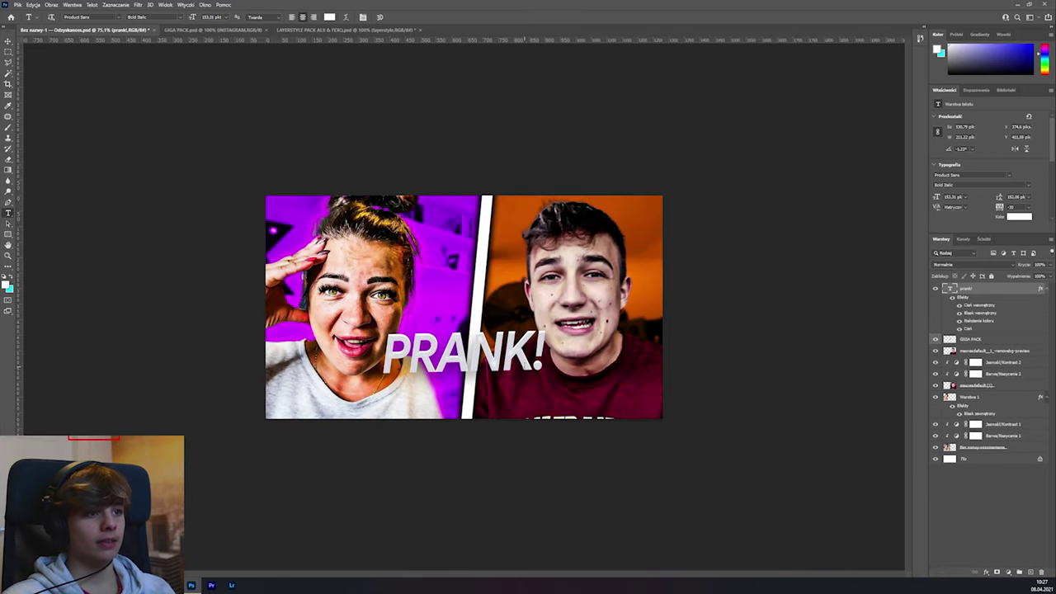
- Reduce the choke and size of the Inner Glow in the PRANK! text's layer style
scroll(900, 308, up, 7)
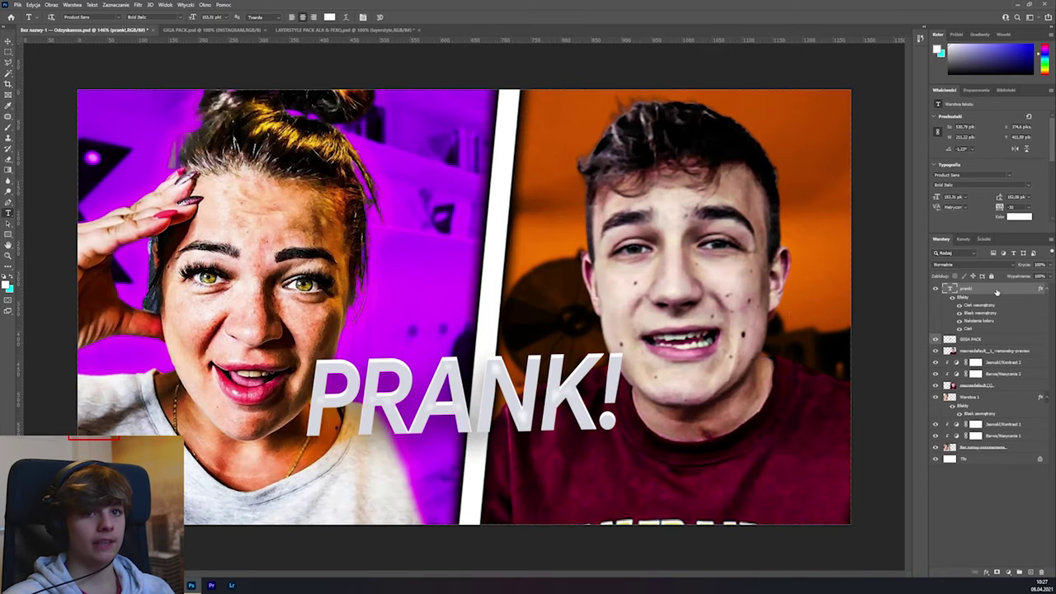
double_click(997, 292)
click(637, 321)
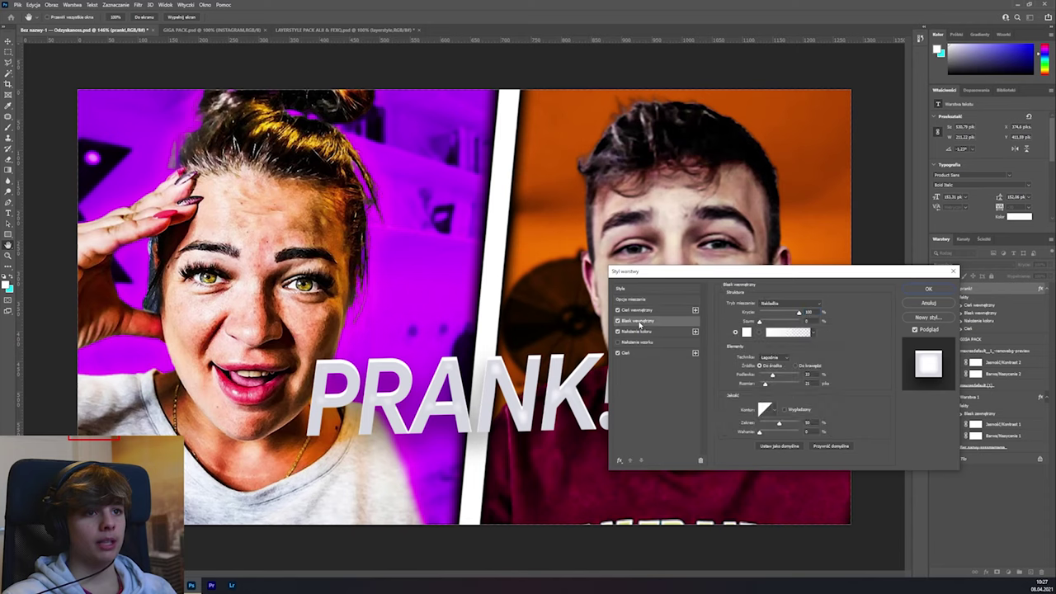
drag(773, 375, 764, 384)
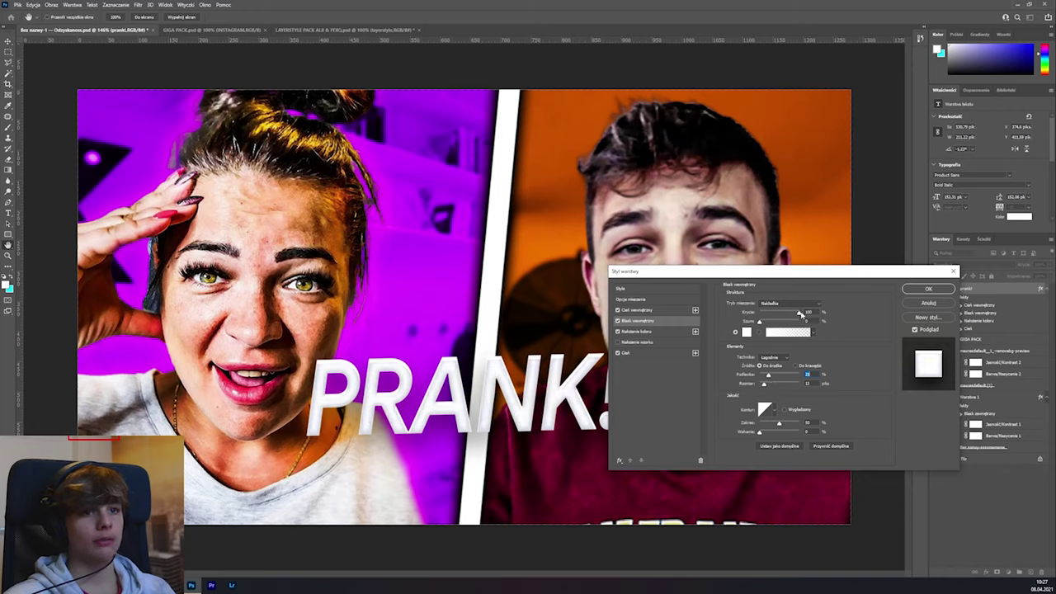
- Show all layer effects, raise the PRANK! text's Drop Shadow opacity, and add a white Outer Glow in Screen mode
click(620, 460)
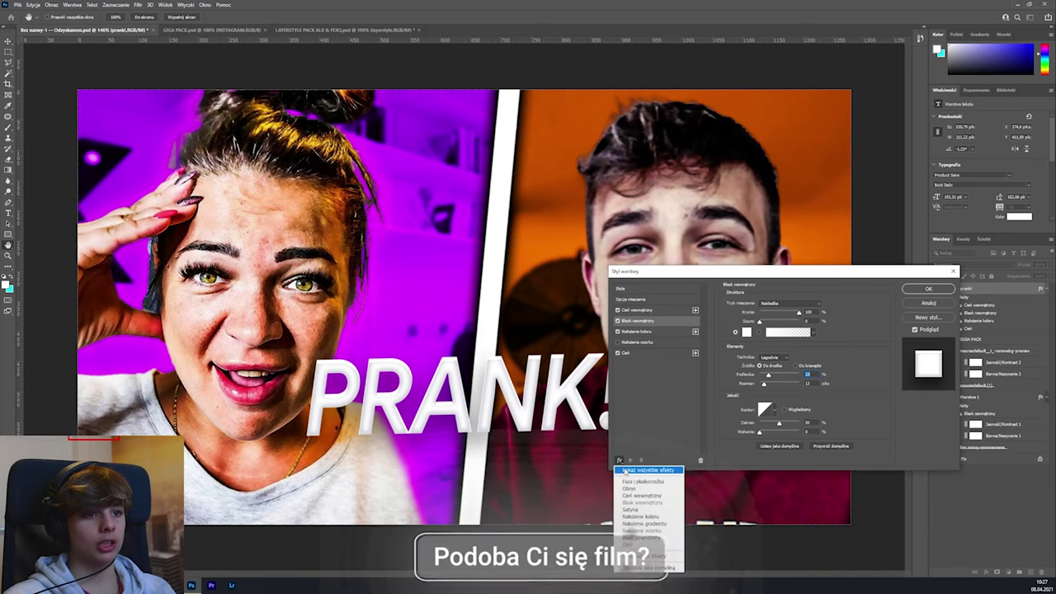
click(623, 471)
click(627, 428)
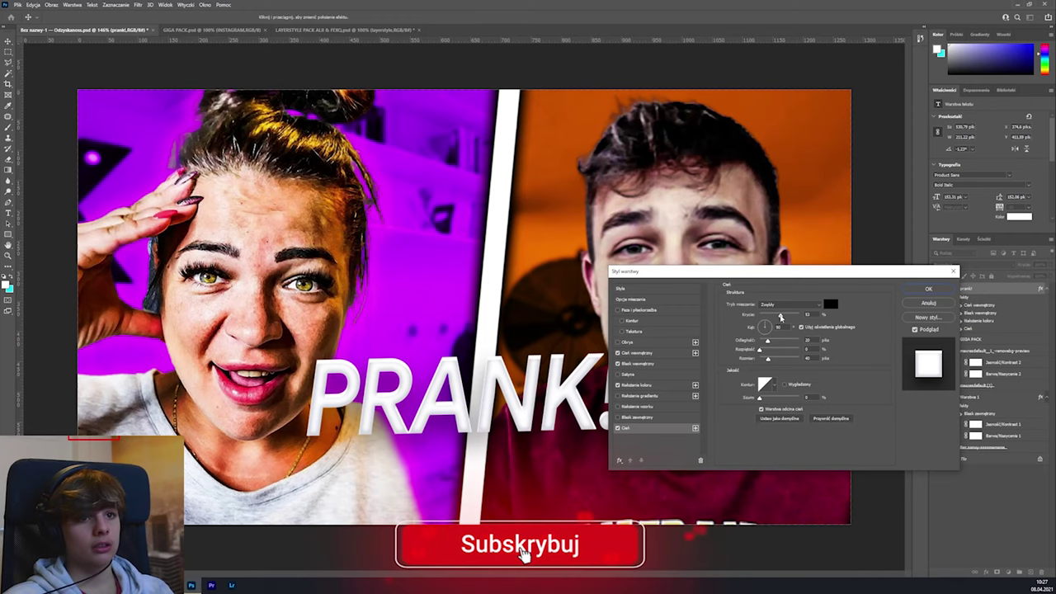
drag(780, 316, 799, 316)
drag(767, 359, 767, 360)
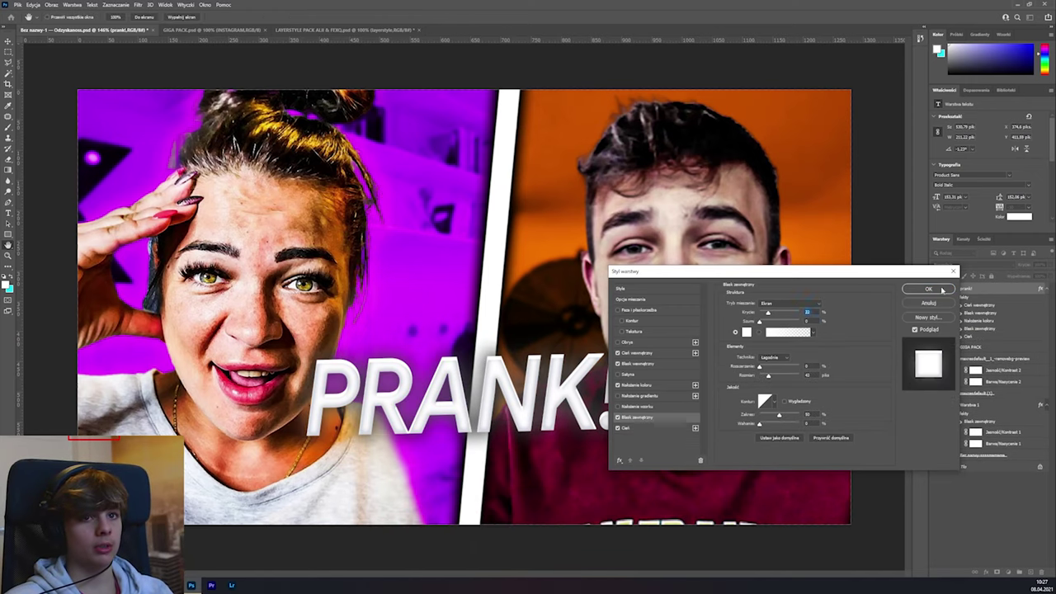
click(932, 288)
- Shift the PRANK! text slightly to the right over the stripe
scroll(508, 381, down, 8)
scroll(506, 380, up, 7)
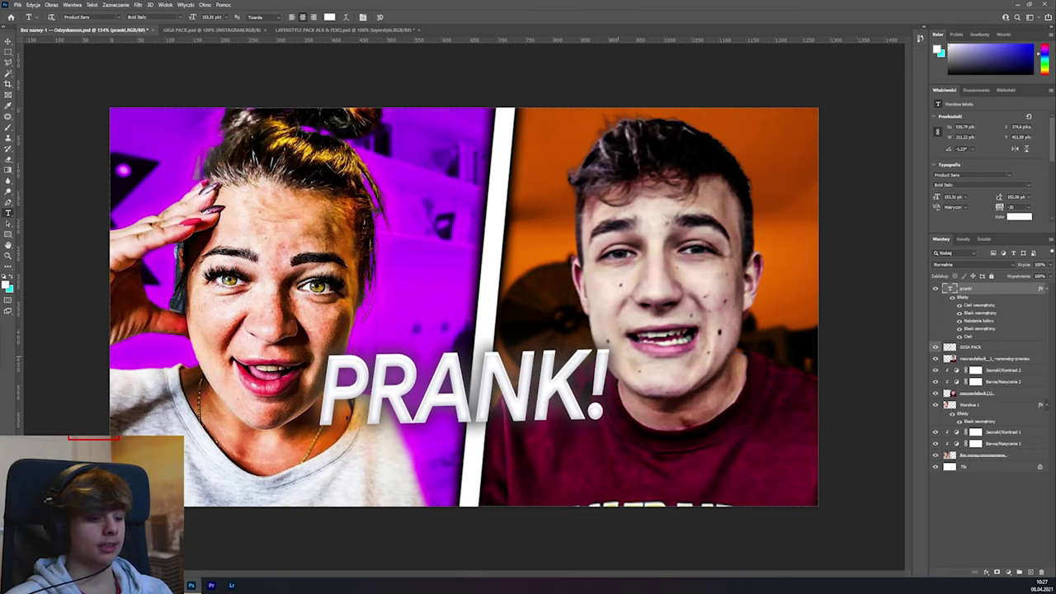
key(v)
drag(475, 403, 484, 402)
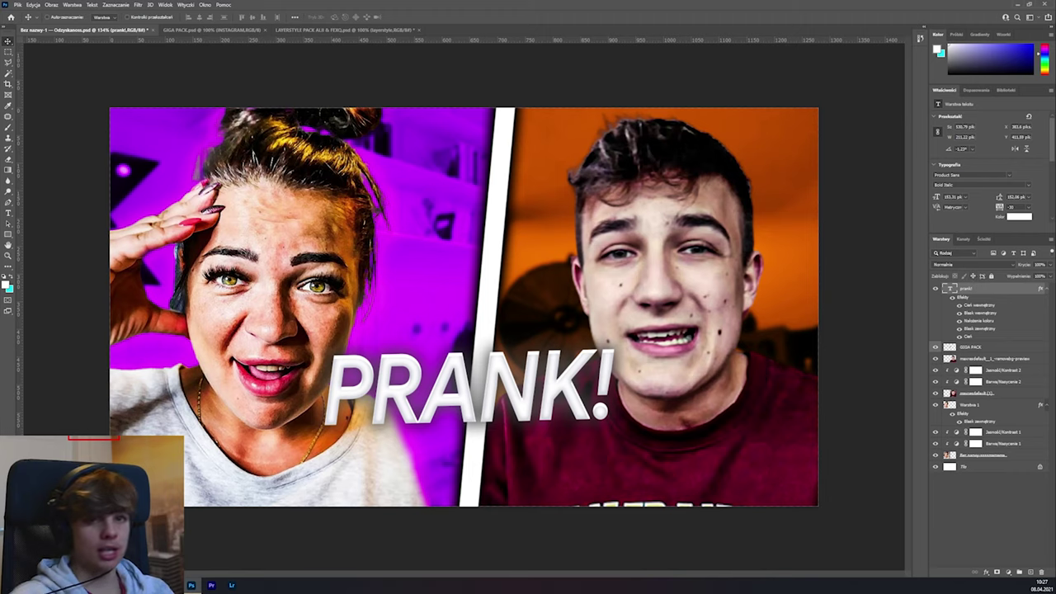
- Duplicate the PRANK! text layer and move the copy straight down beneath the original line
click(1045, 289)
key(ctrl+j)
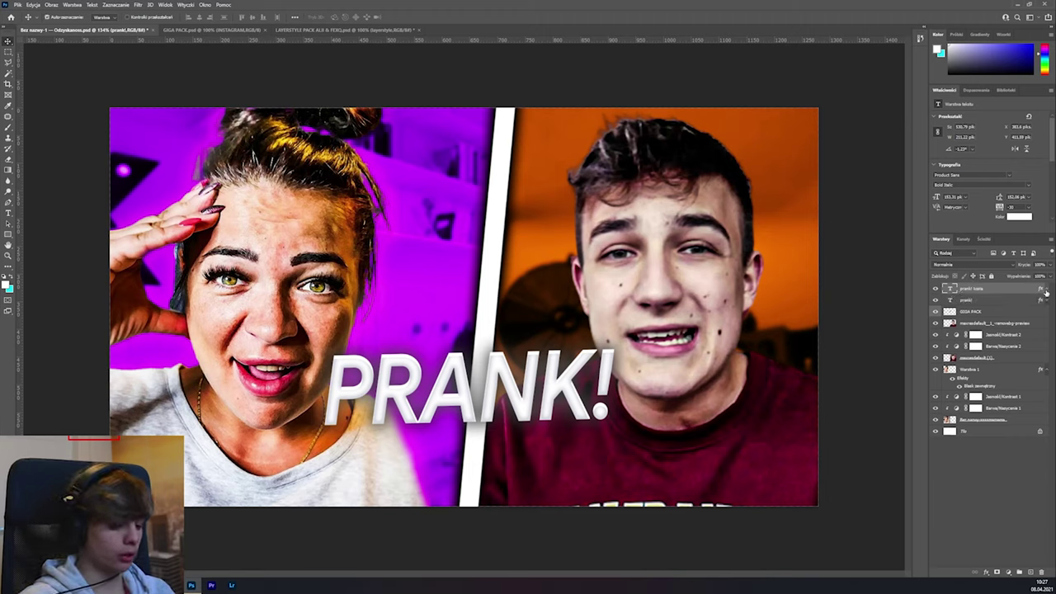
key(ctrl+t)
drag(453, 395, 452, 465)
key(Return)
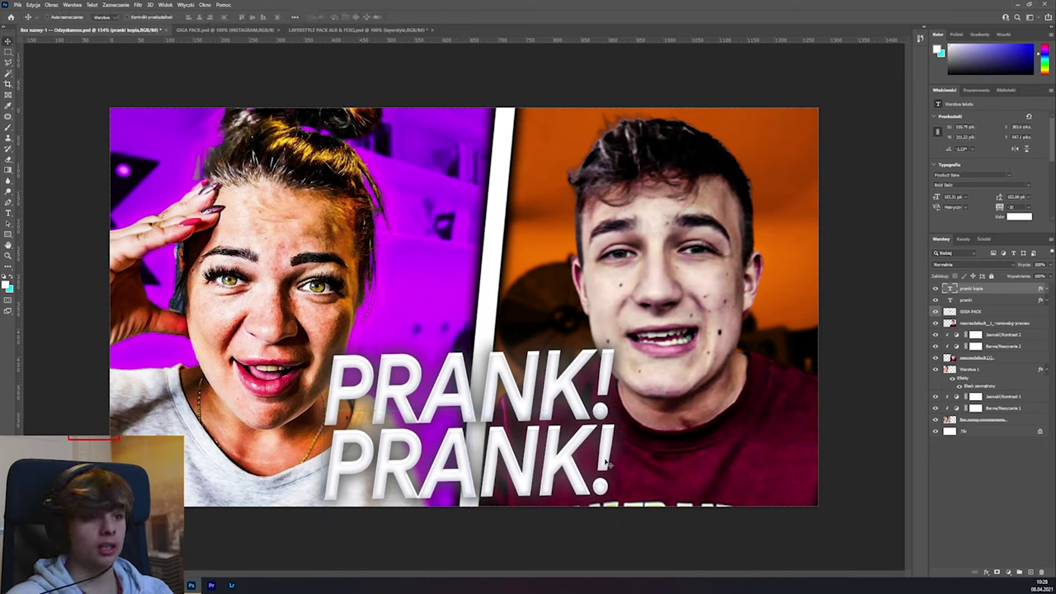
- Replace the lower copy's text with "NA MAMIE!"
key(t)
drag(607, 465, 156, 410)
text(NA)
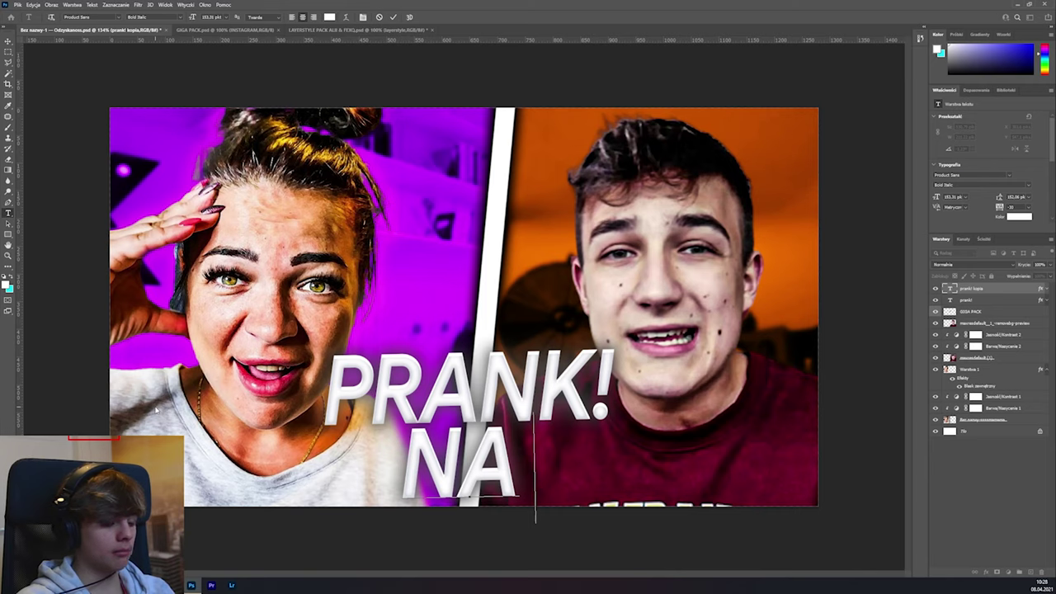
text( MAMIE)
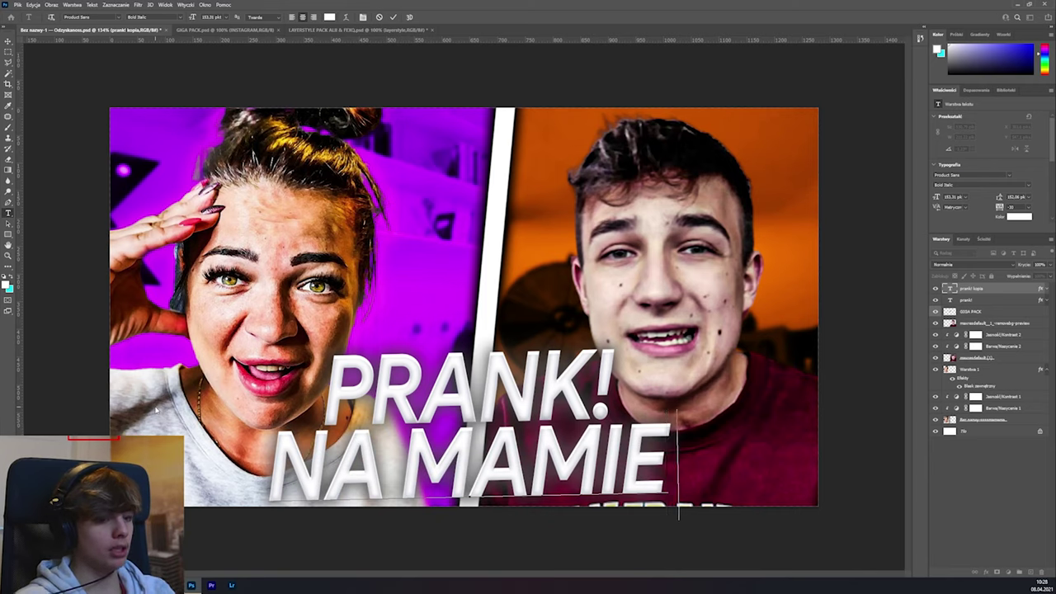
text(!)
key(ctrl+Return)
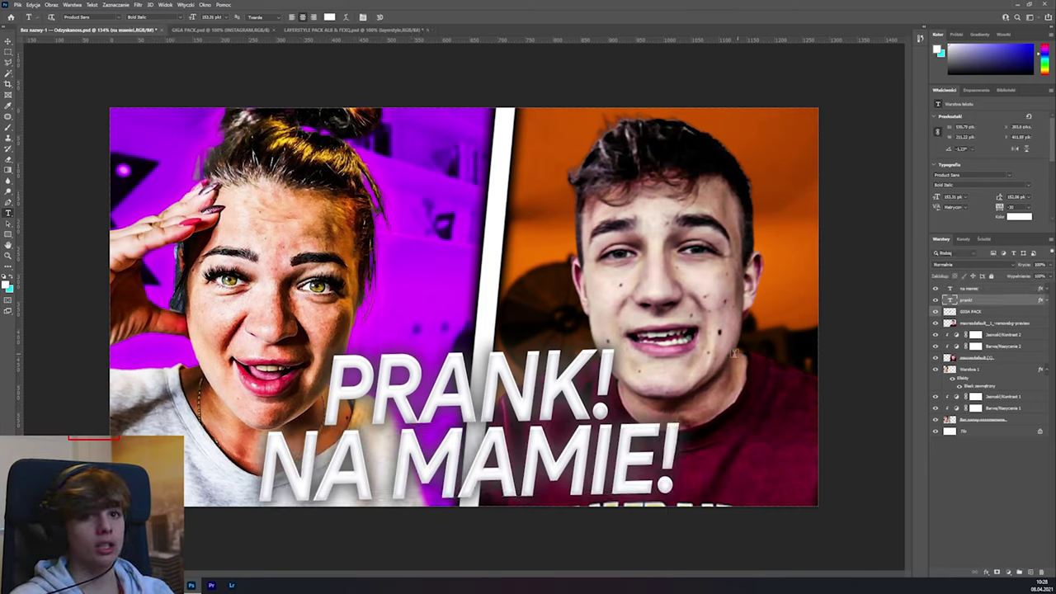
- Delete the exclamation mark from the upper text line so it reads "PRANK"
key(alt+bracketleft)
click(609, 394)
key(BackSpace)
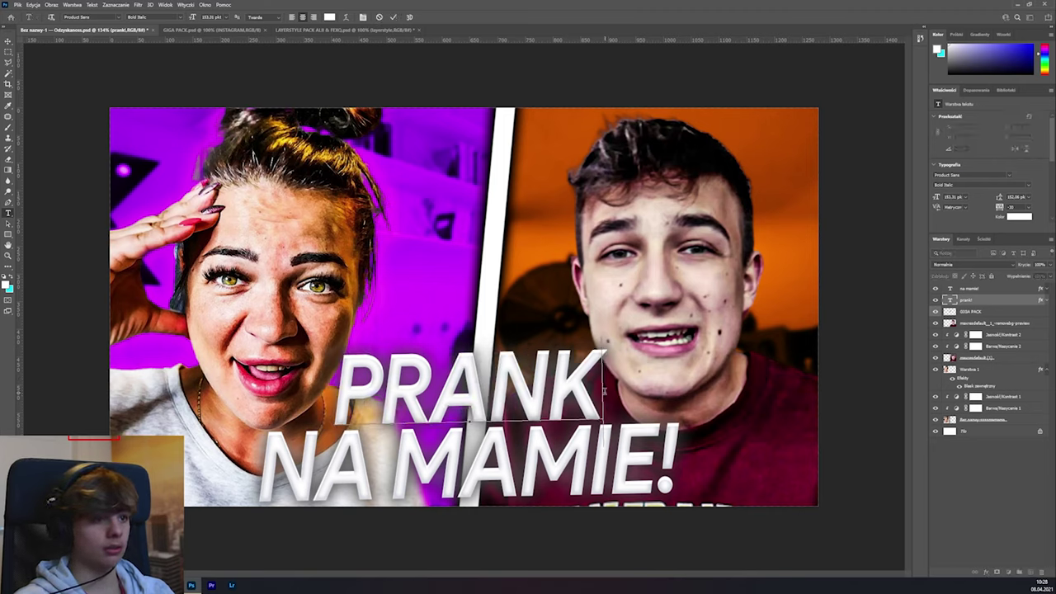
click(970, 290)
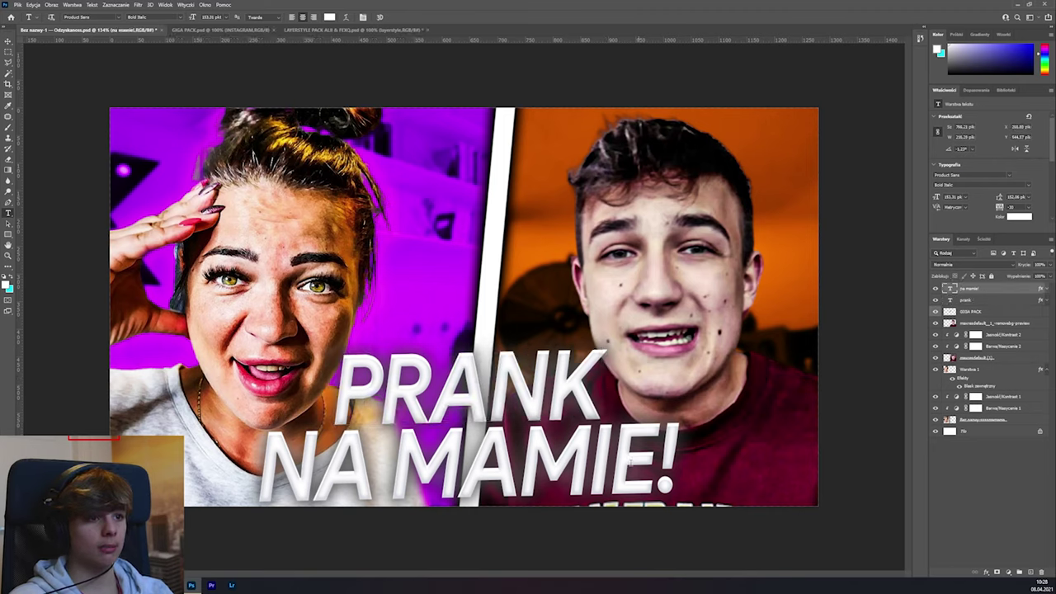
- Shift the NA MAMIE! text slightly to the right and set its font to Proxima Nova Extrabold
key(v)
drag(453, 463, 466, 467)
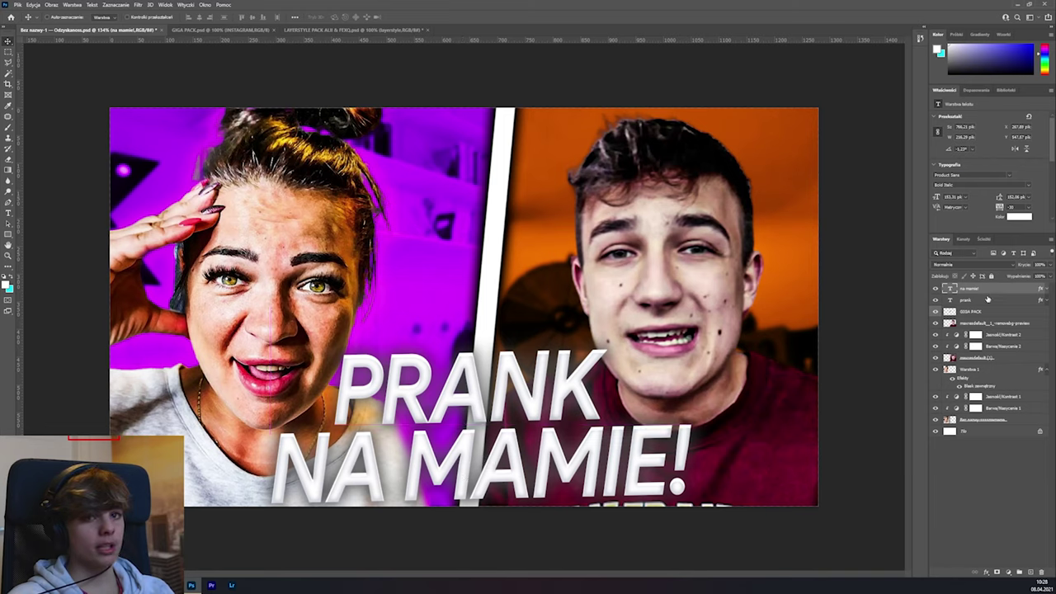
key(t)
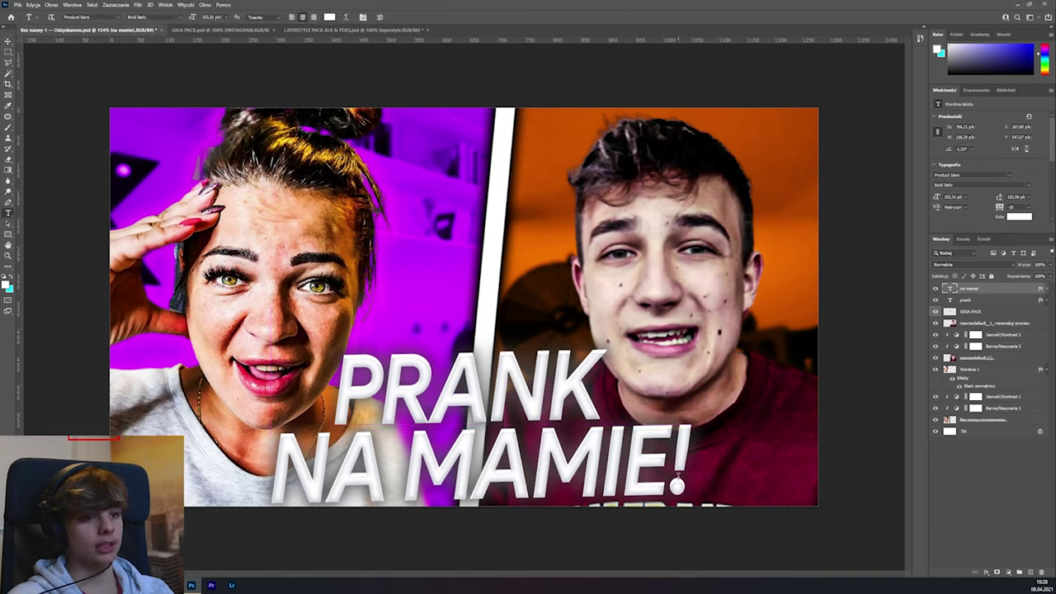
drag(690, 483, 272, 483)
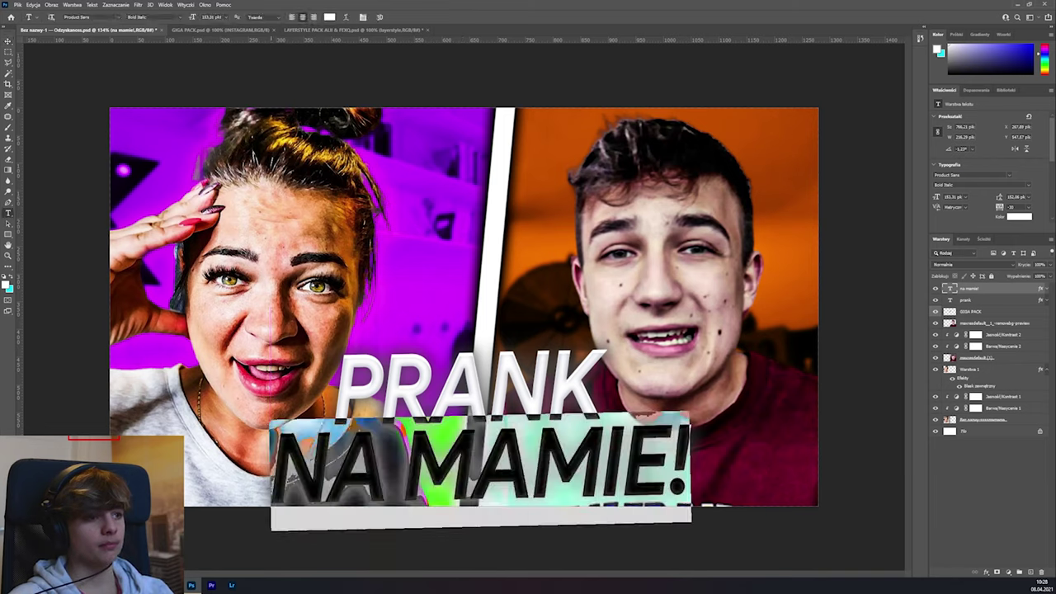
click(117, 18)
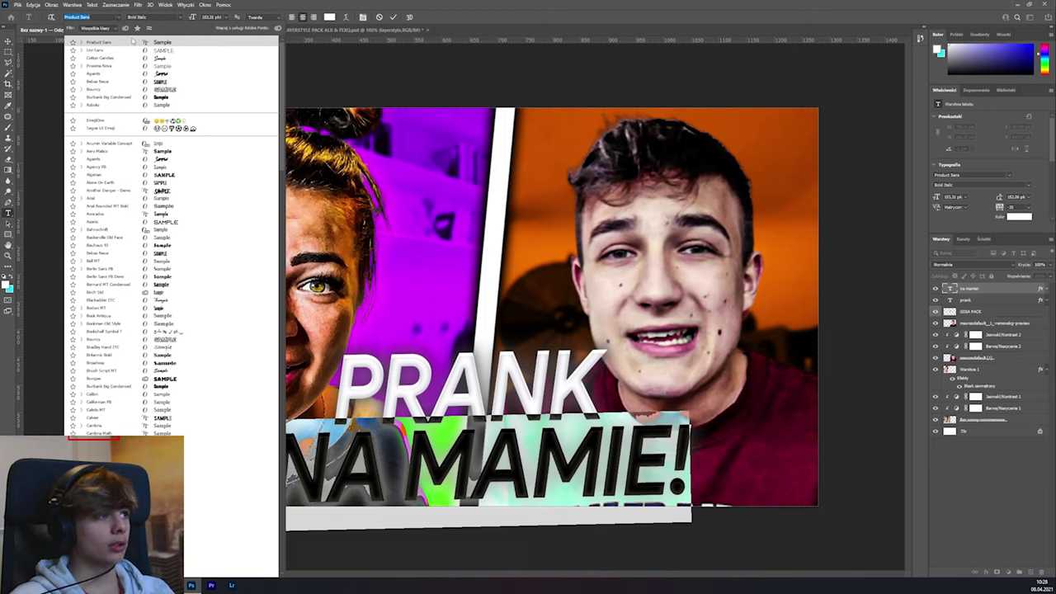
text(pro)
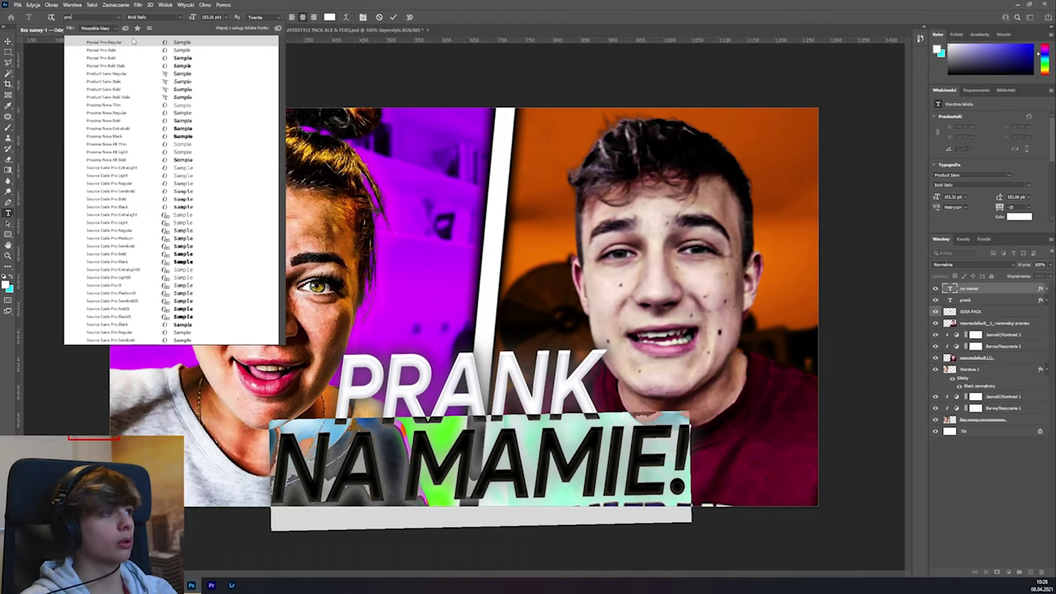
text(xima Nova)
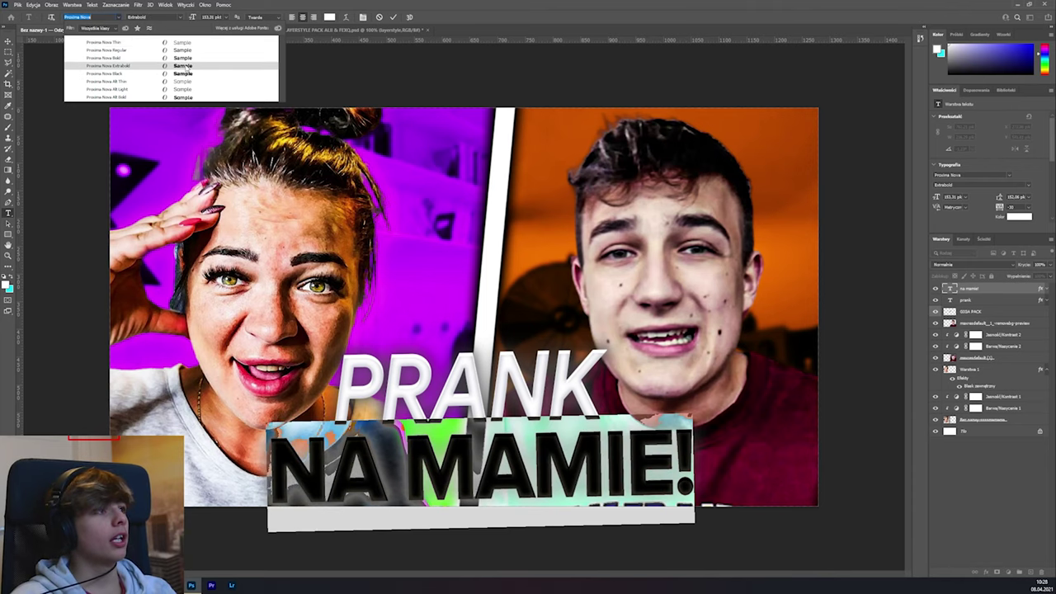
click(195, 66)
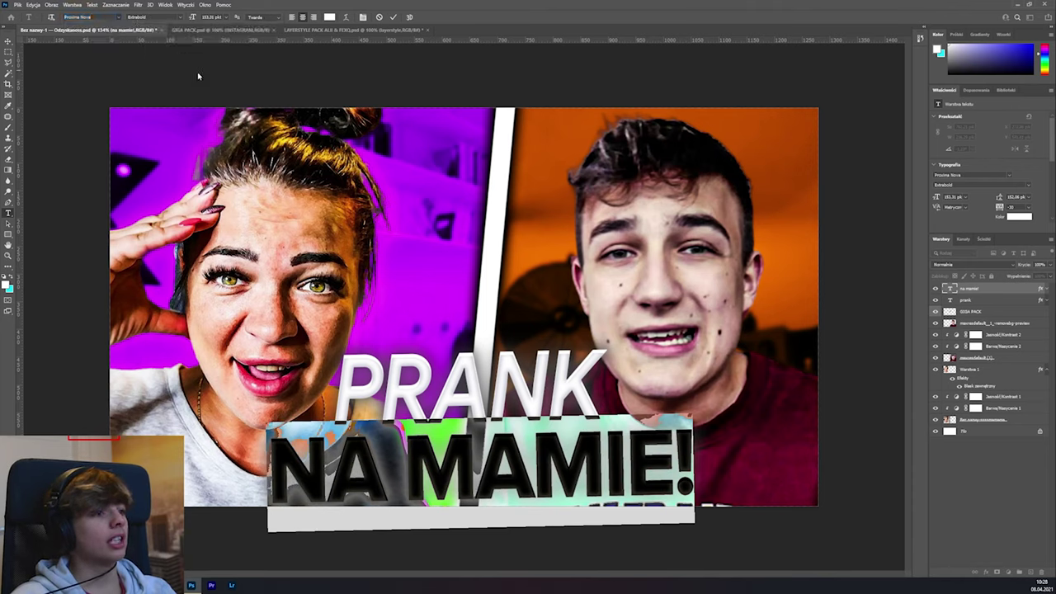
click(982, 291)
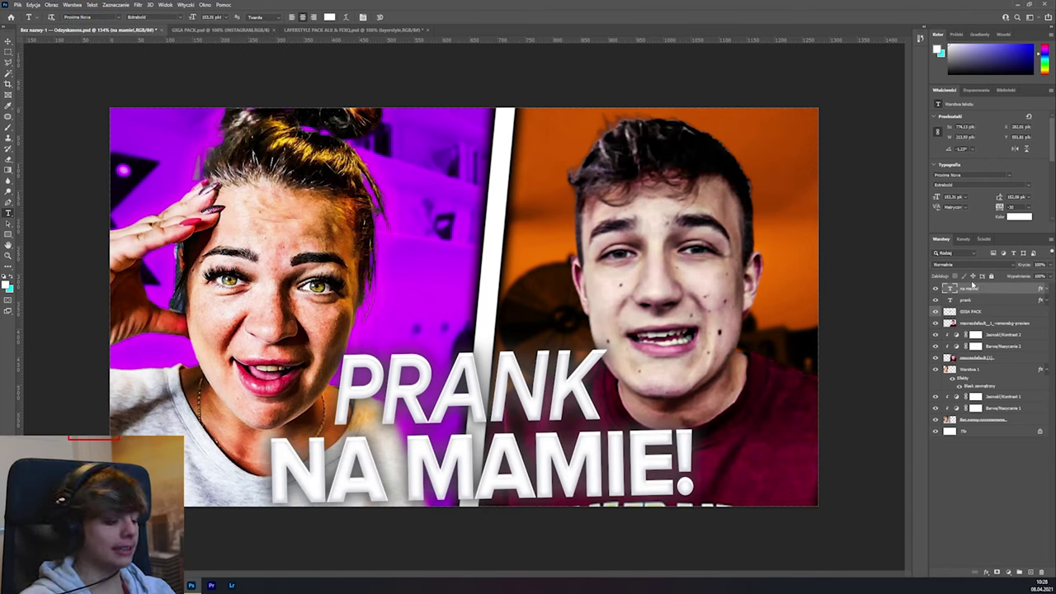
- Scale the NA MAMIE! text down to about 107.7 pt and place it close beneath the PRANK line
key(ctrl+t)
drag(695, 414, 642, 427)
drag(581, 484, 581, 473)
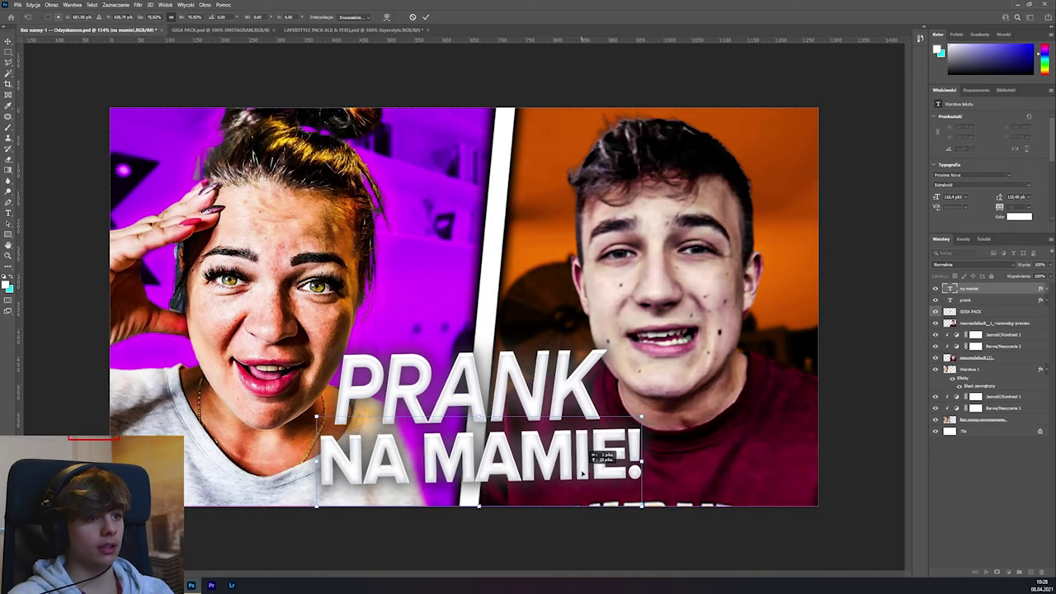
drag(641, 430, 627, 433)
drag(579, 460, 568, 452)
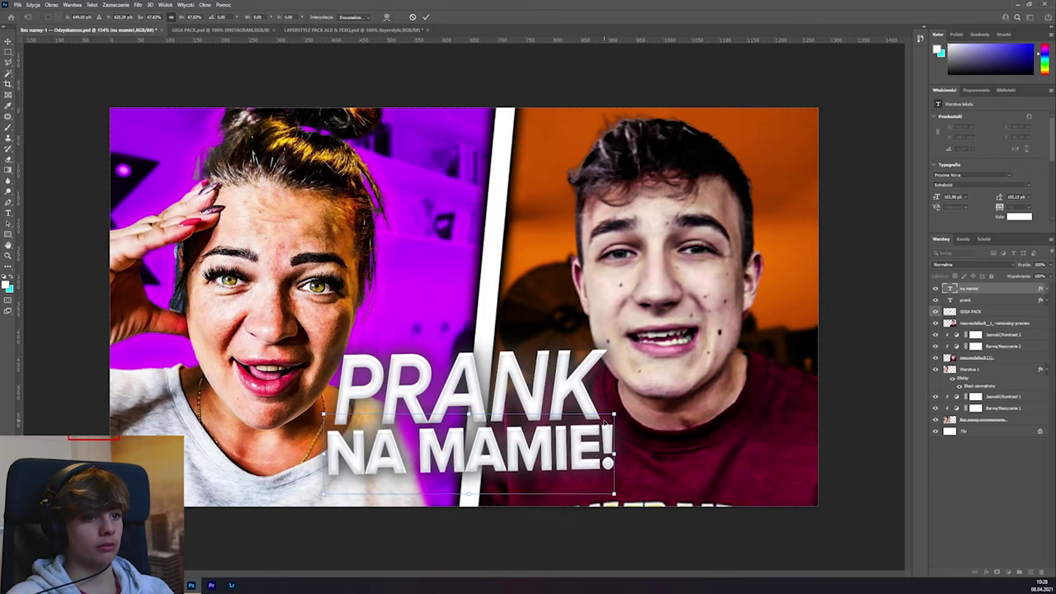
key(Return)
- Switch to the LAYERSTYLE PACK document, hide the Giga kox group, and show and expand the Yellow group
click(280, 30)
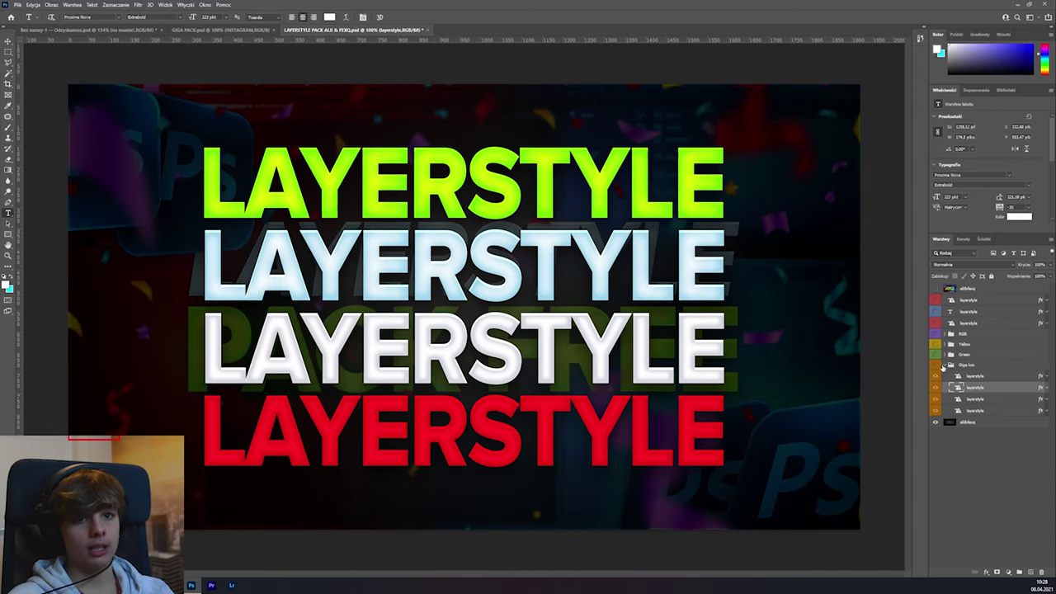
click(935, 365)
click(935, 365)
click(935, 365)
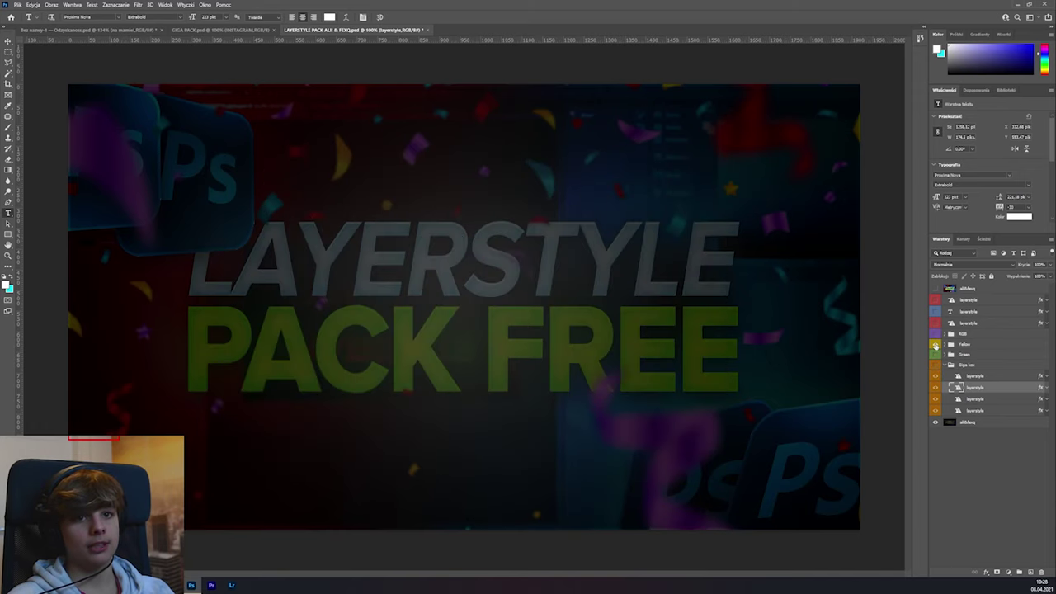
click(935, 343)
click(945, 343)
click(935, 354)
click(935, 355)
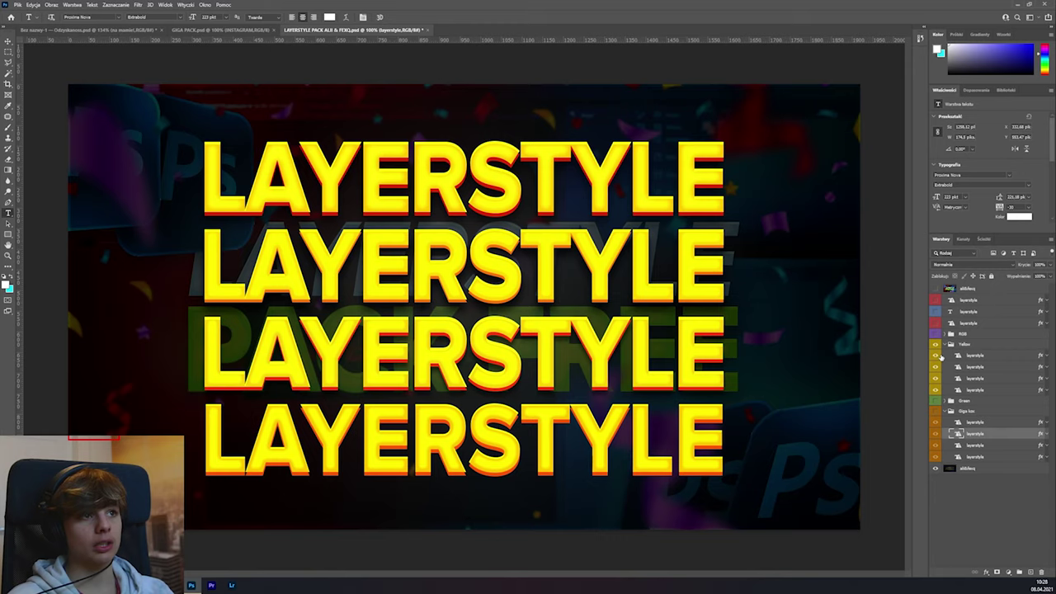
- Copy the layer style of the lowest yellow LAYERSTYLE sample and paste it onto the thumbnail's NA MAMIE! text layer
click(981, 360)
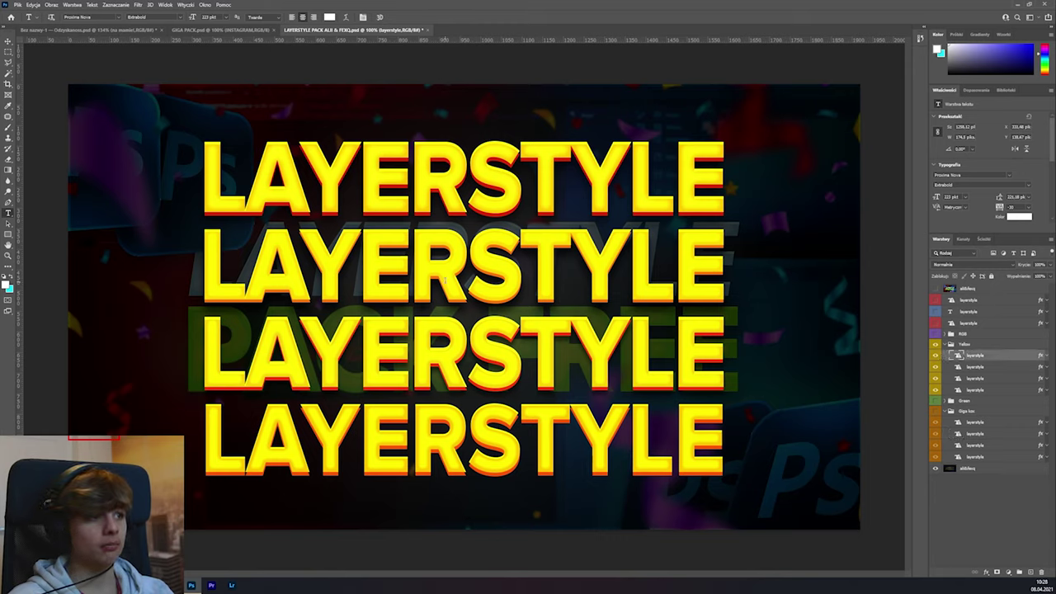
click(935, 389)
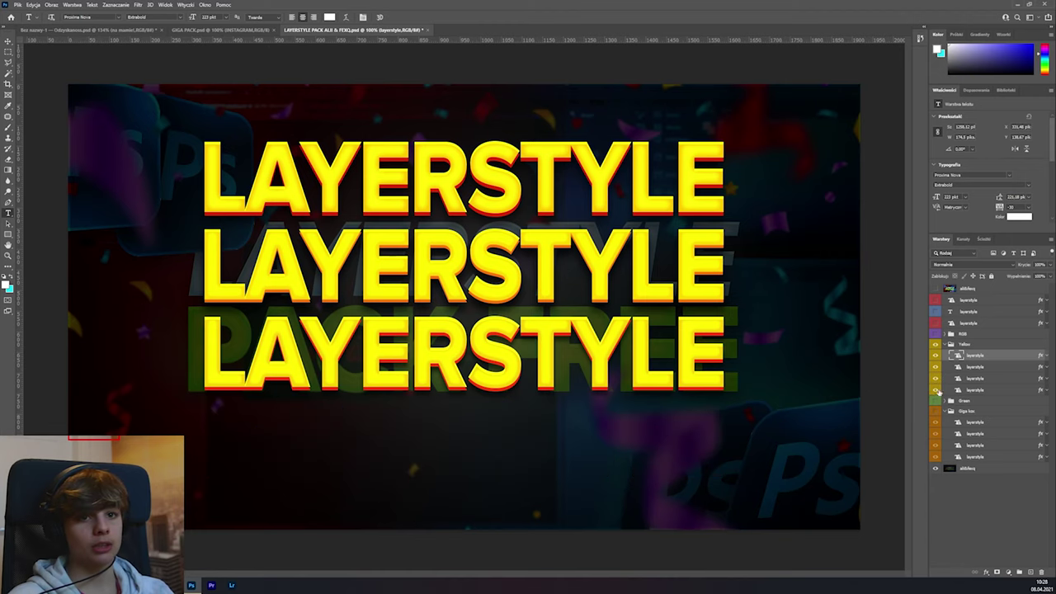
click(935, 389)
click(973, 390)
right_click(971, 392)
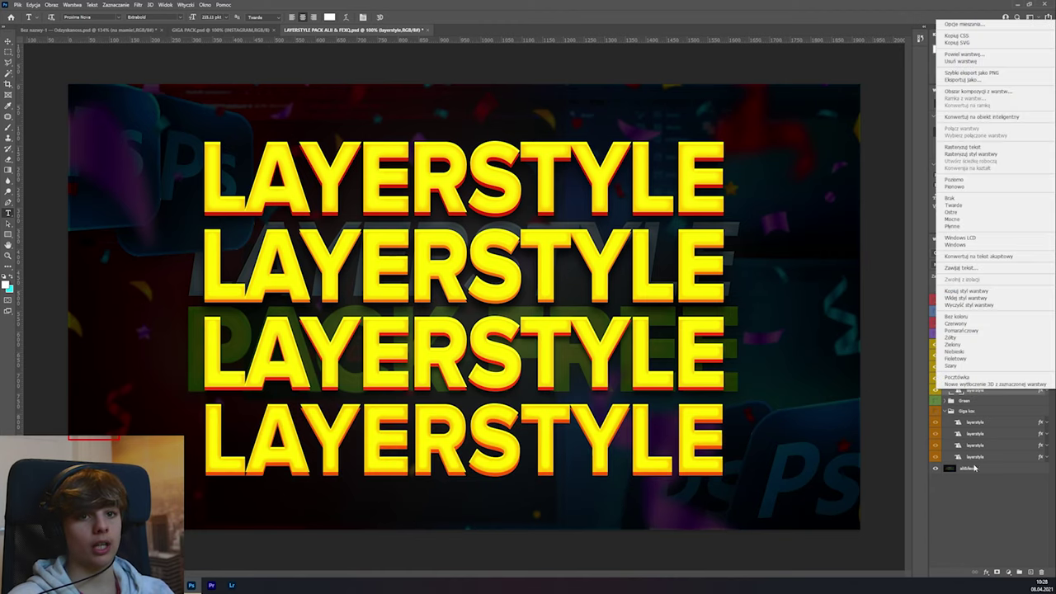
click(956, 324)
key(ctrl+Tab)
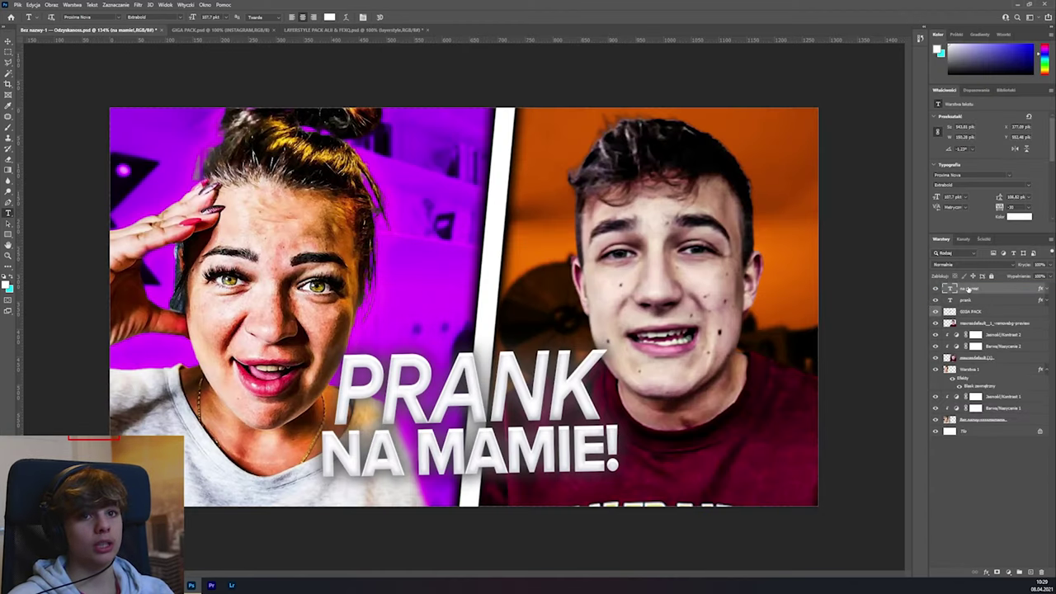
right_click(971, 290)
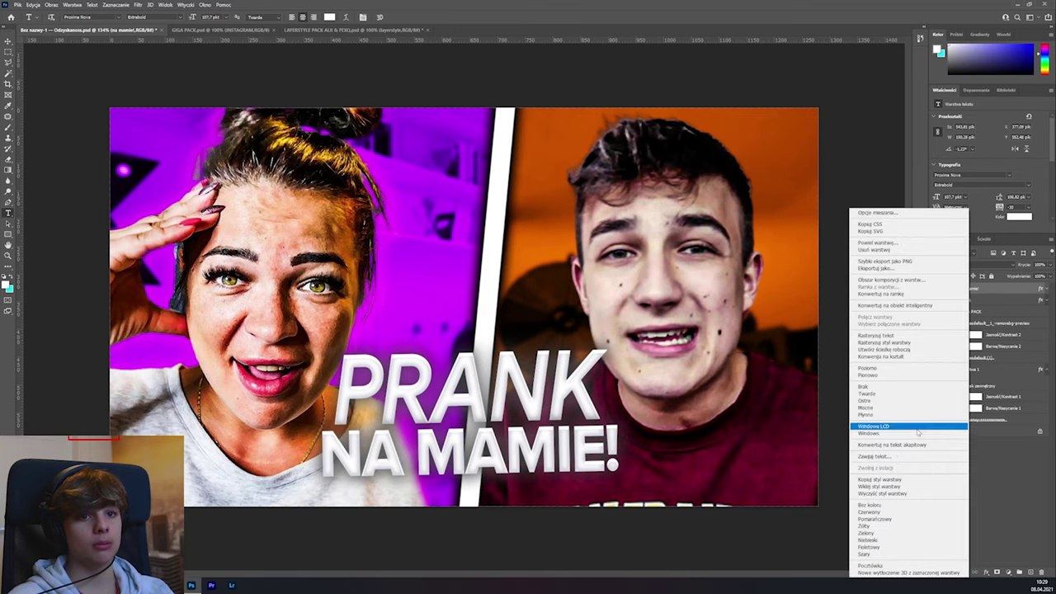
click(892, 488)
scroll(682, 440, down, 2)
scroll(683, 440, up, 4)
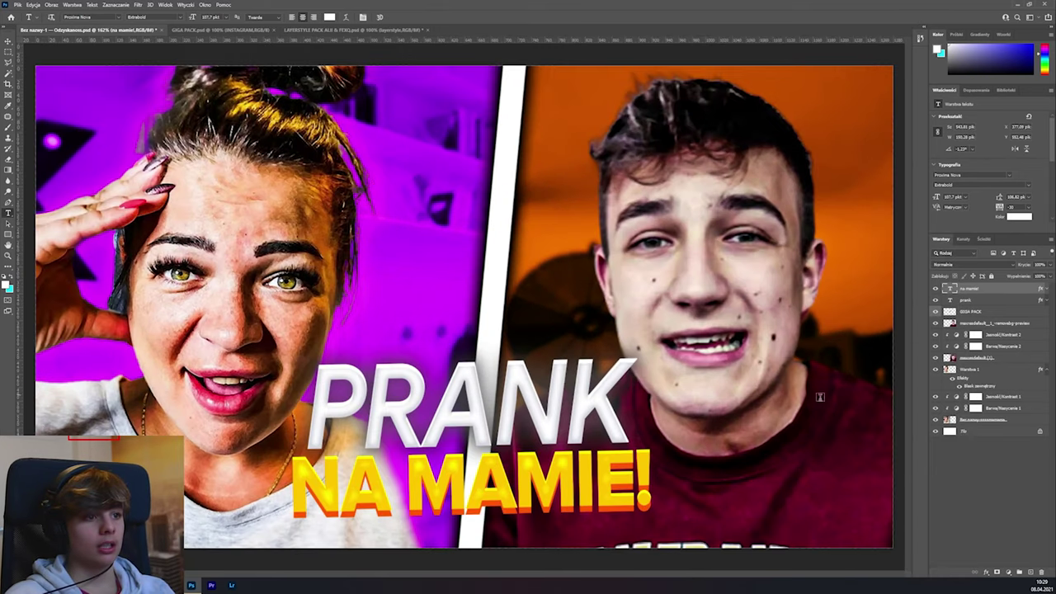
- Reduce the orange Drop Shadow's distance and the Inner Glow's choke and size on the NA MAMIE! text
double_click(1005, 288)
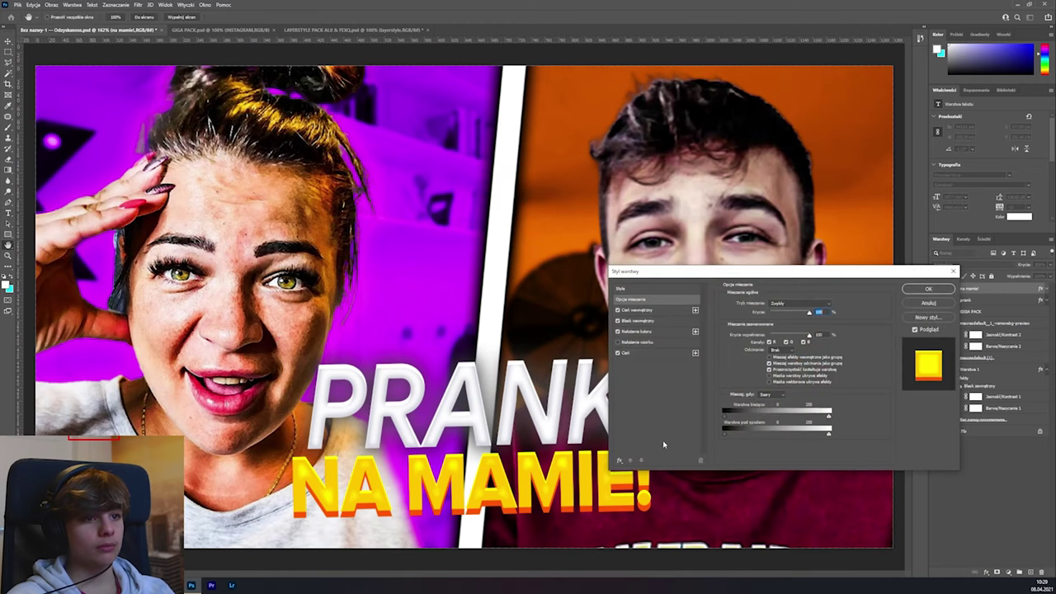
click(636, 352)
drag(762, 342, 762, 343)
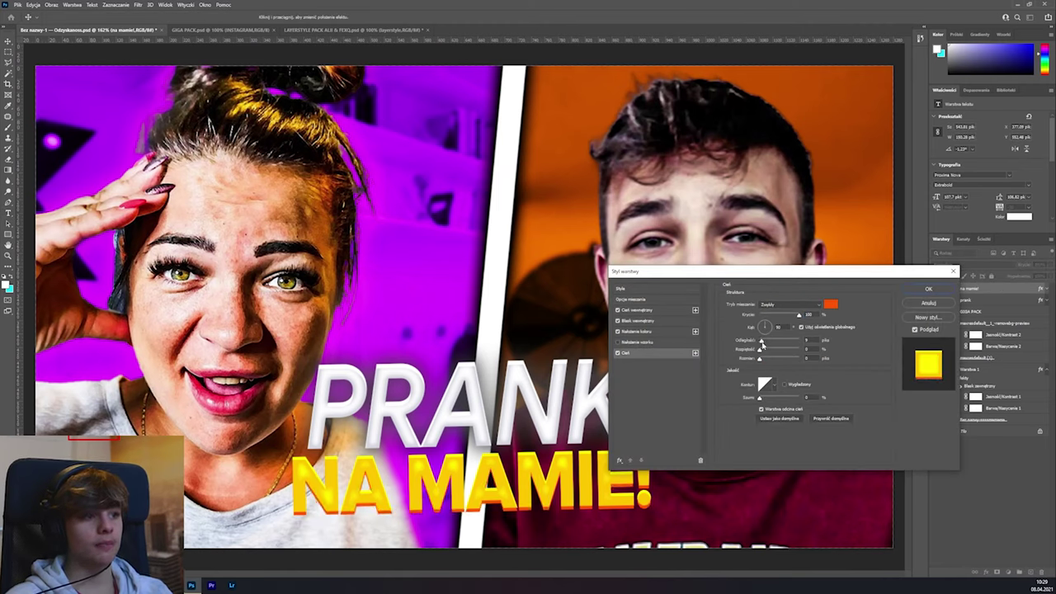
click(638, 320)
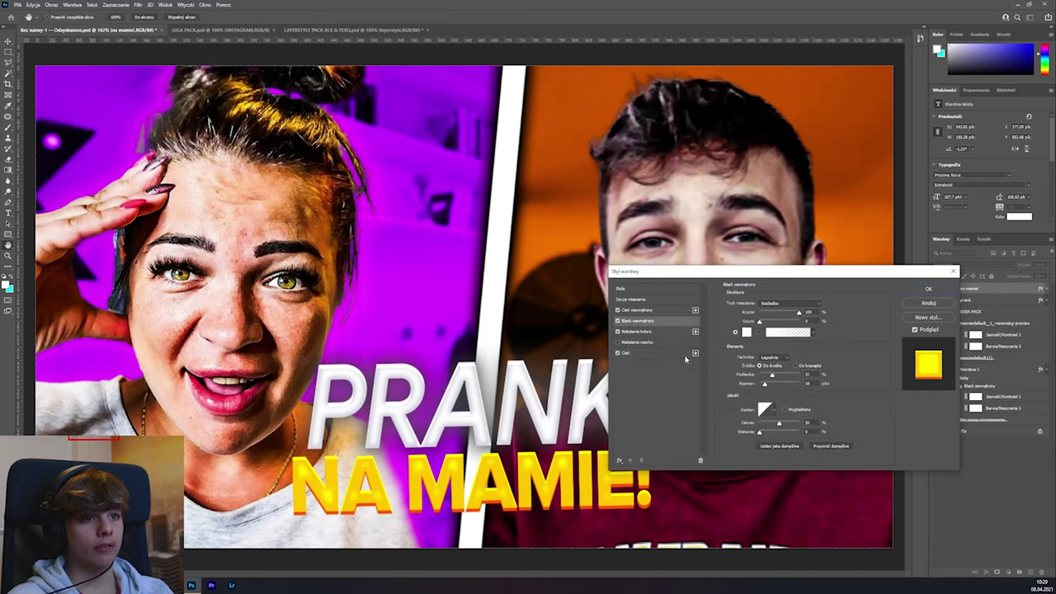
drag(768, 386, 767, 376)
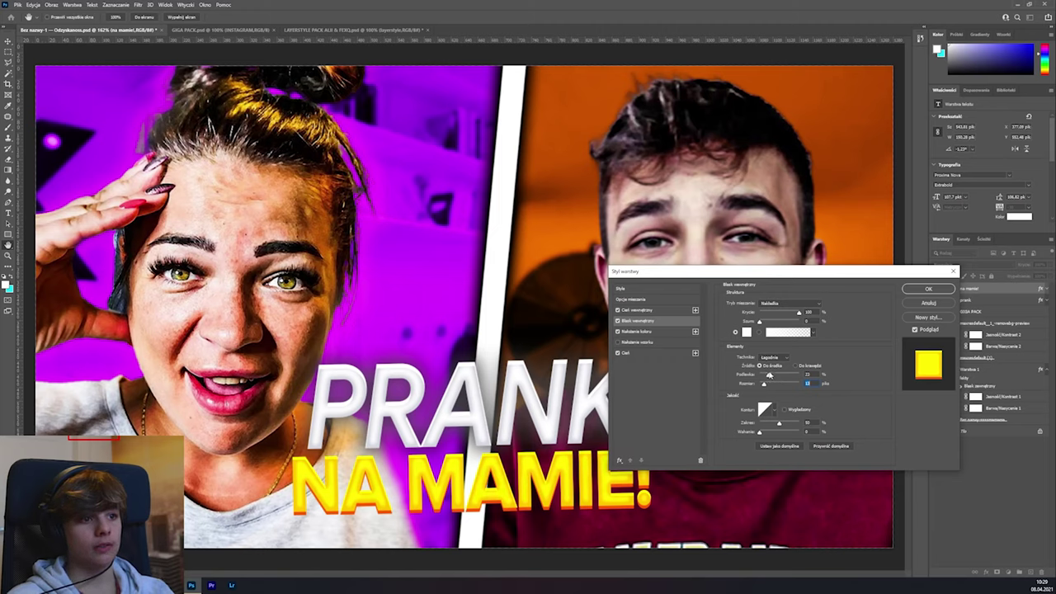
- Show all layer effects, add a second Drop Shadow to NA MAMIE!, colour the lower one black #000000, and increase its size
click(621, 461)
click(647, 564)
click(631, 428)
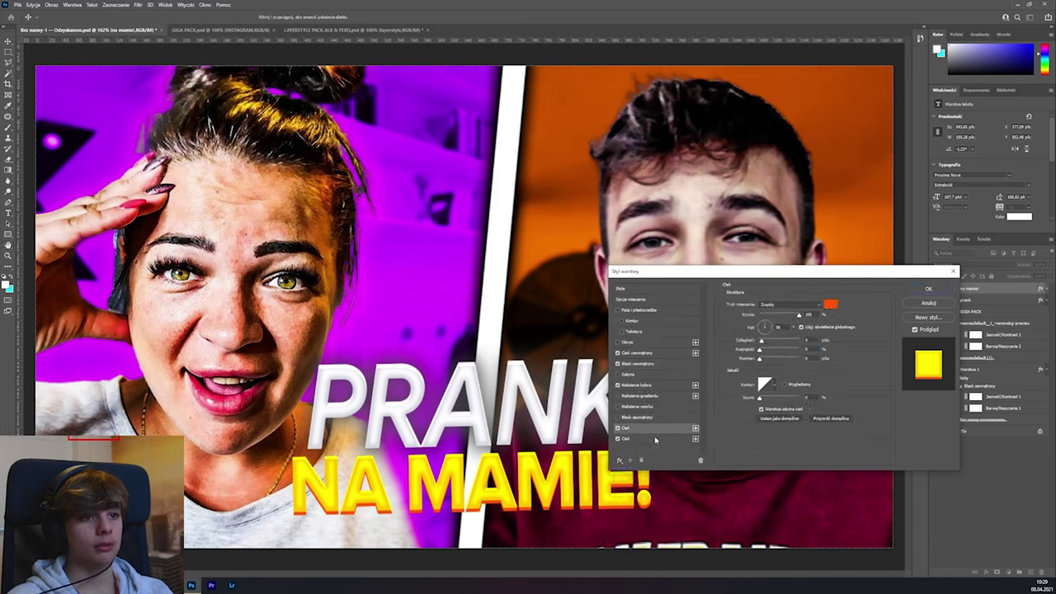
click(655, 439)
click(830, 305)
drag(477, 306, 440, 350)
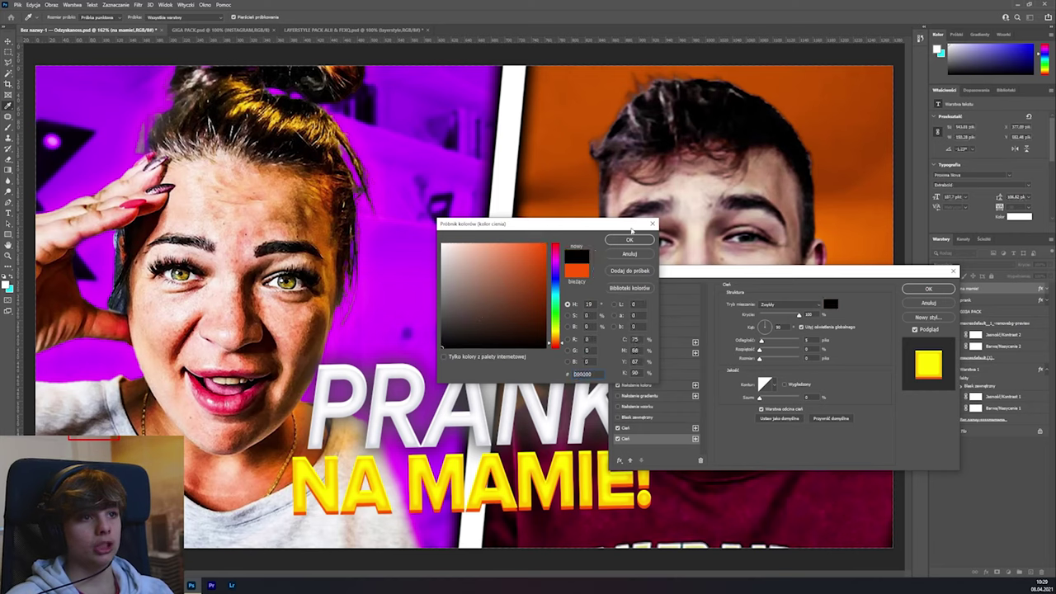
click(629, 239)
drag(761, 357, 764, 359)
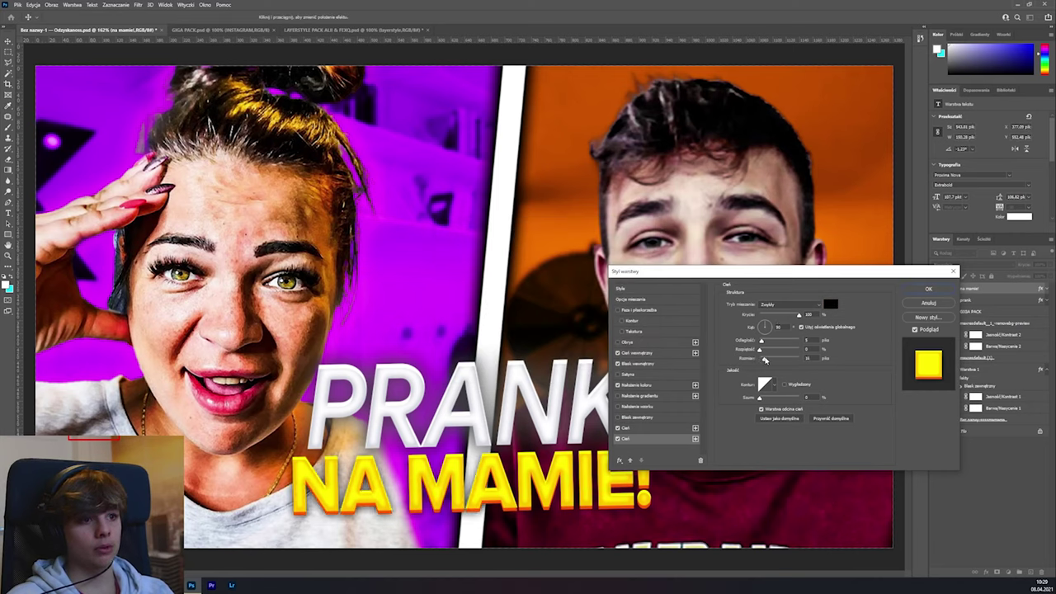
- Add a Screen-mode Outer Glow in yellow #fdc700 to NA MAMIE!, enlarge its size, and keep its opacity low
click(629, 418)
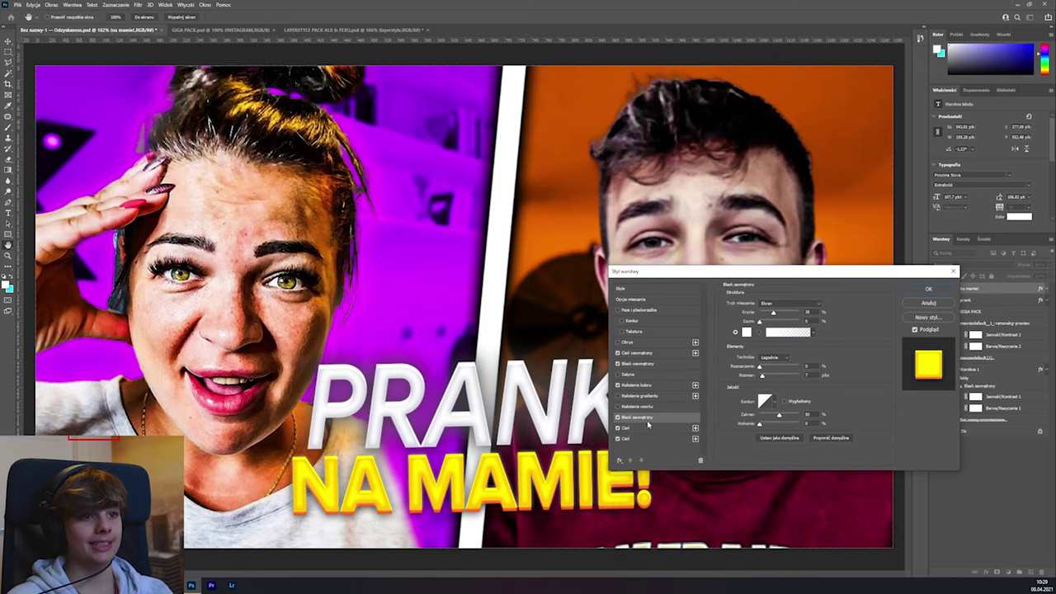
click(745, 332)
click(529, 471)
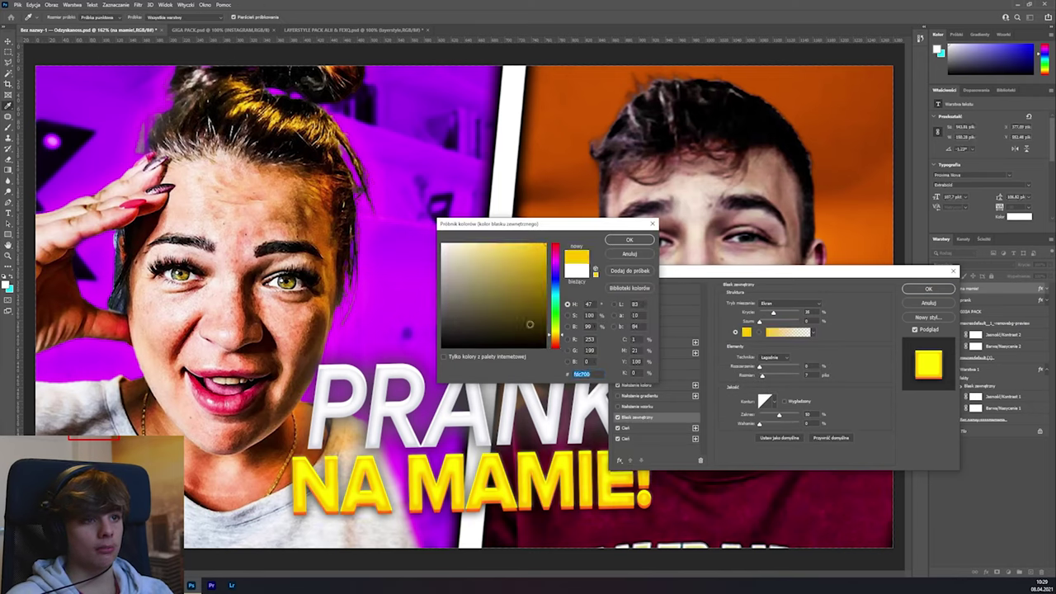
click(628, 240)
drag(774, 312, 804, 313)
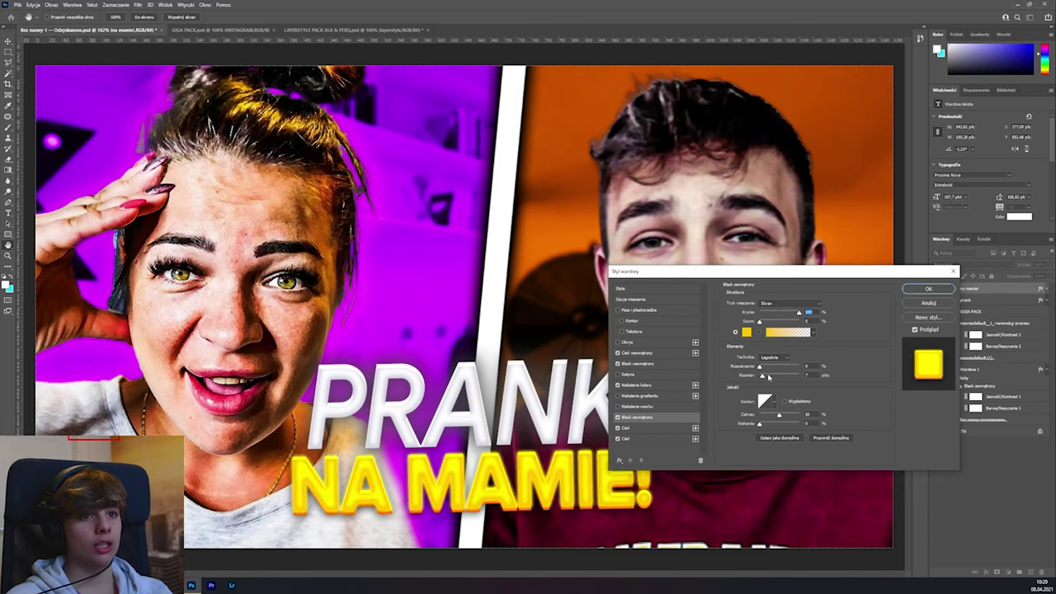
drag(762, 376, 769, 378)
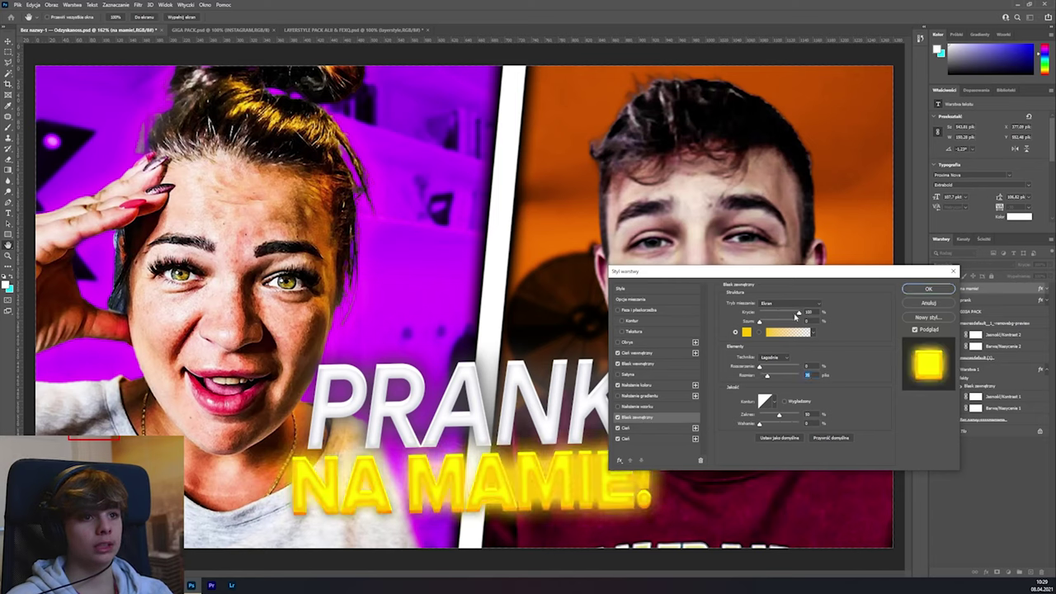
drag(796, 313, 772, 313)
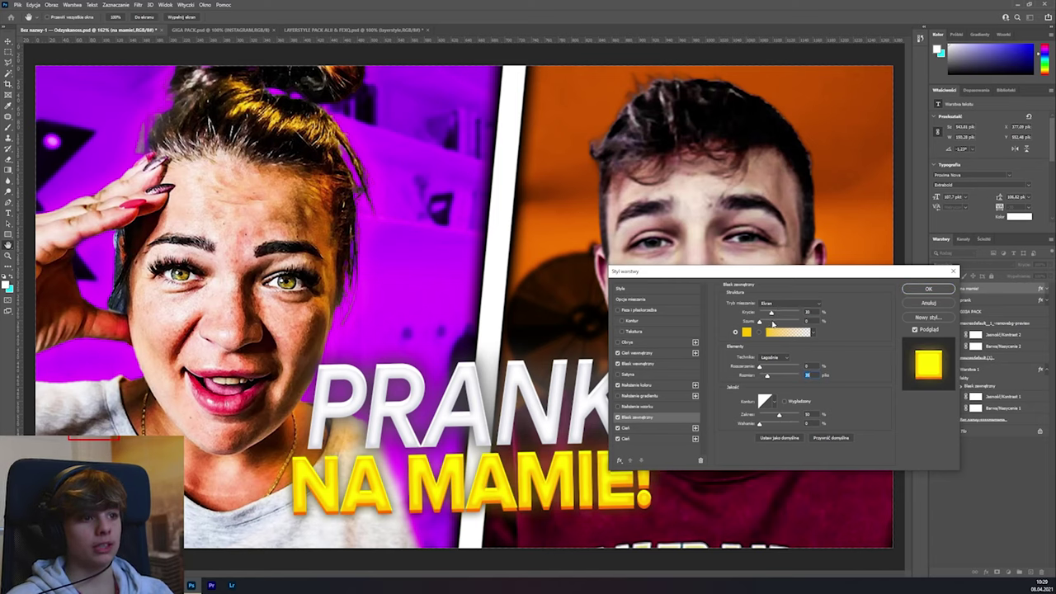
click(928, 289)
- Select the PRANK and NA MAMIE! text layers together, scale them up slightly, and centre them over the white stripe
scroll(824, 536, down, 6)
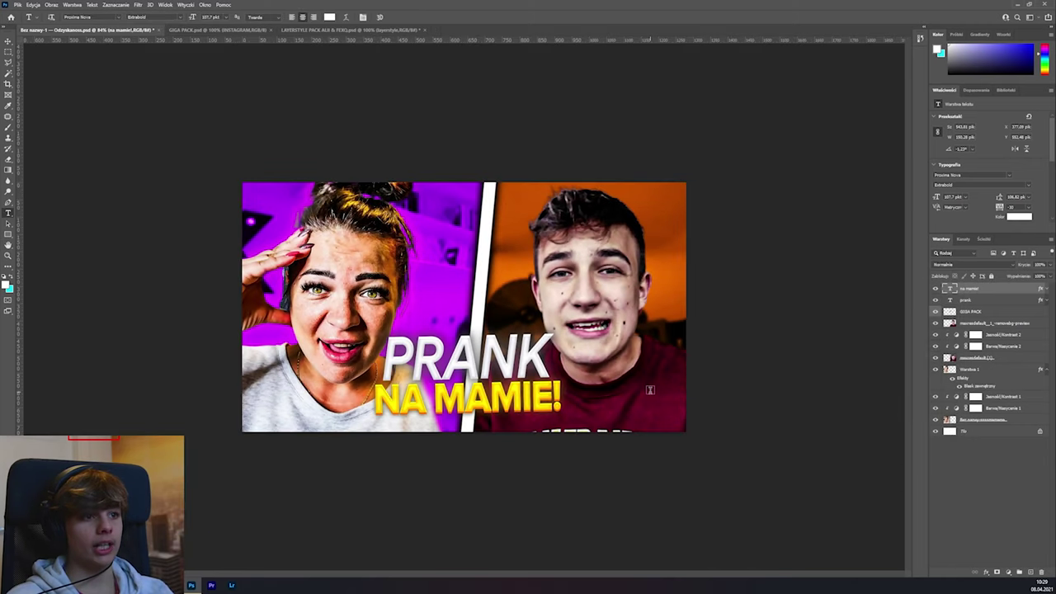
scroll(648, 391, up, 4)
shift+click(982, 302)
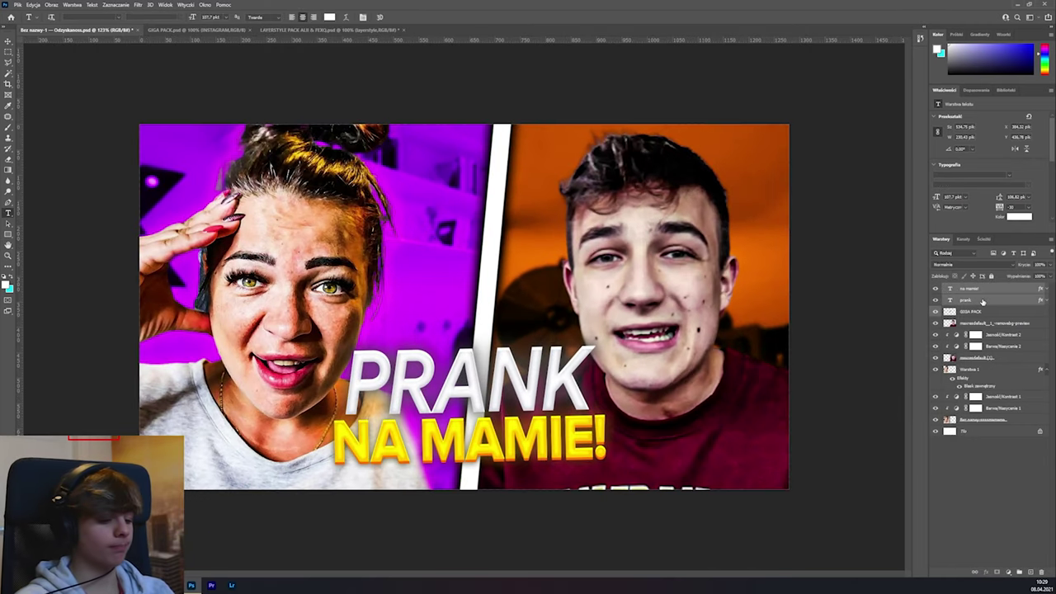
key(ctrl+t)
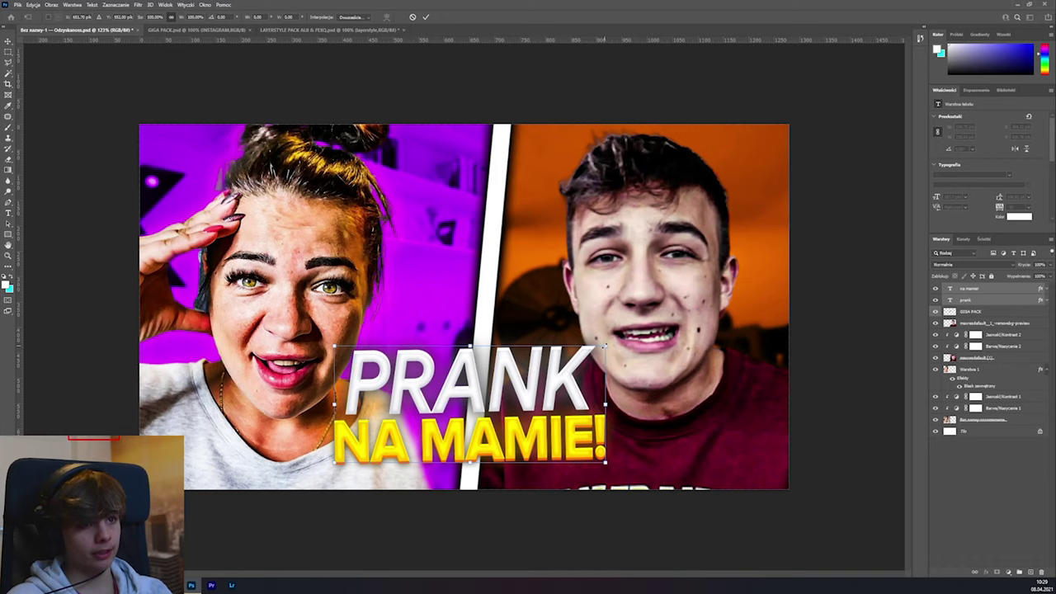
drag(605, 346, 619, 339)
drag(535, 397, 562, 394)
click(961, 303)
scroll(567, 325, down, 5)
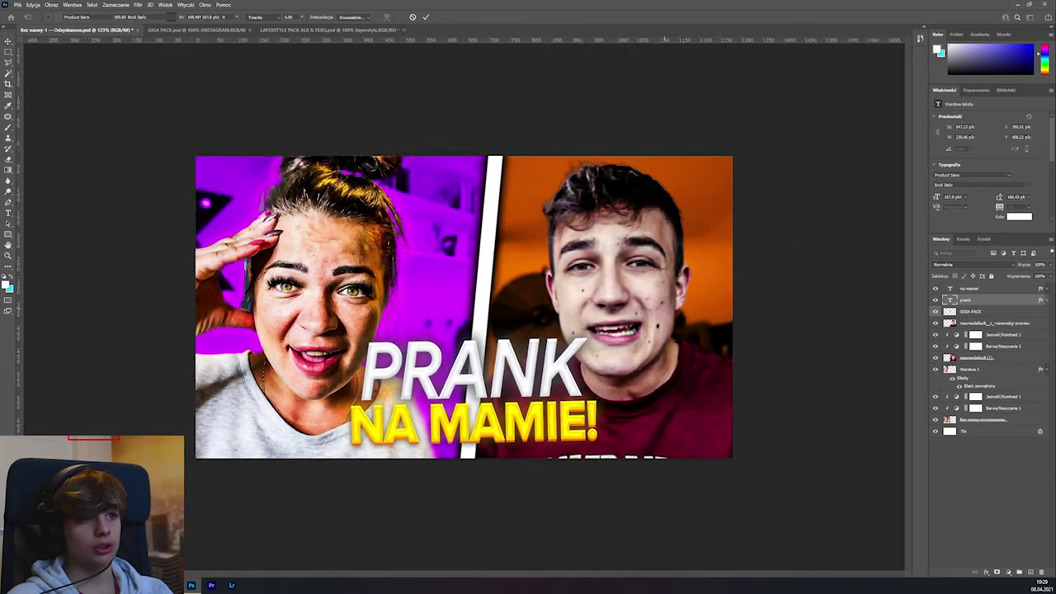
scroll(567, 325, up, 4)
- Add a new empty layer directly above the GIGA PACK layer, beneath both text layers
click(990, 313)
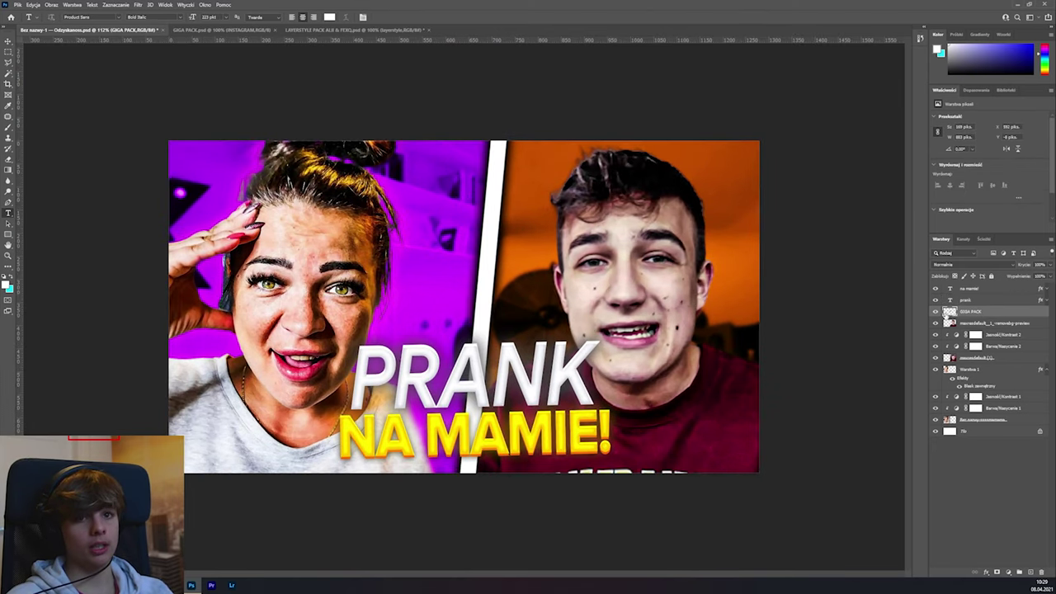
click(933, 312)
click(934, 313)
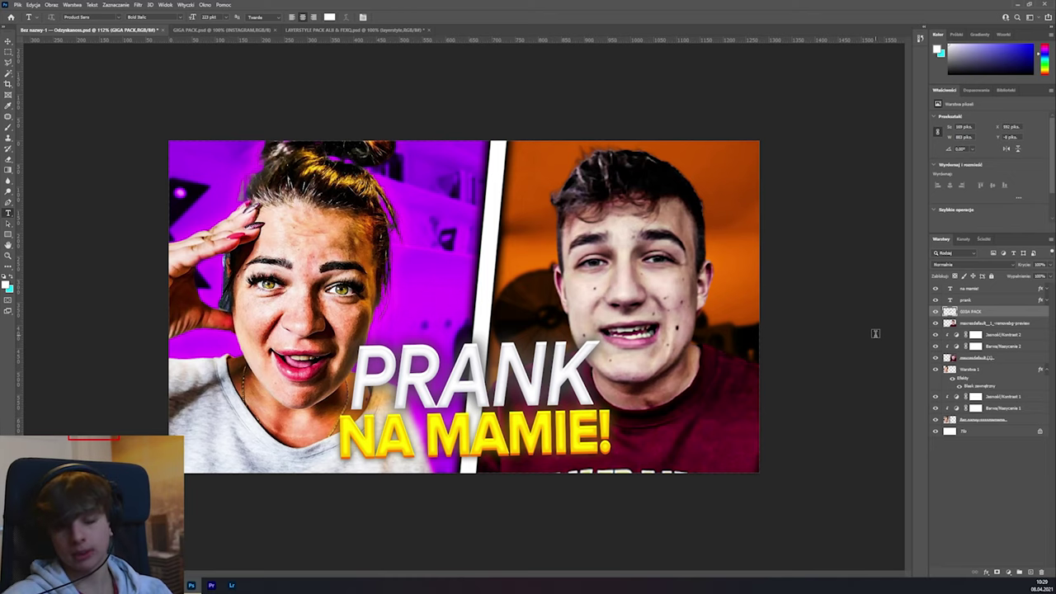
click(1029, 571)
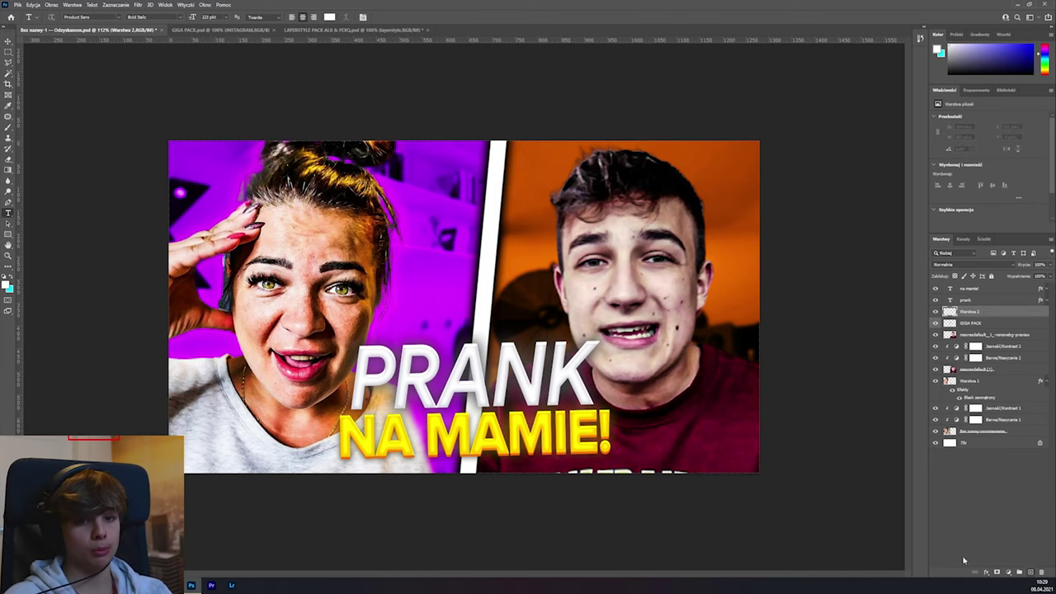
- Paint soft black shading behind the text on the new layer with a large Brush, and lower the layer's opacity to 57%
key(ctrl+plus)
key(b)
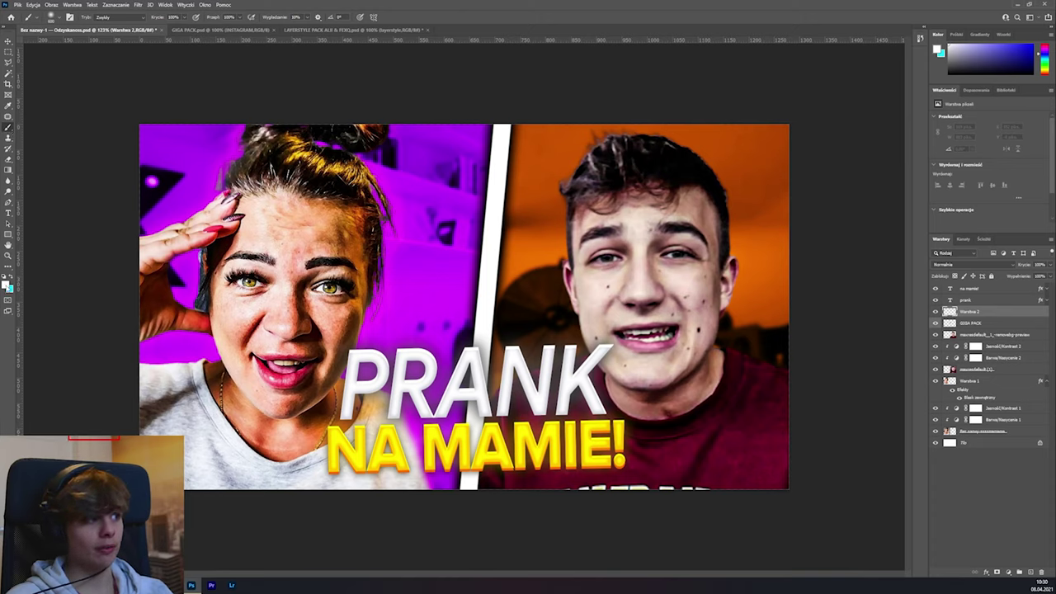
click(6, 285)
click(629, 241)
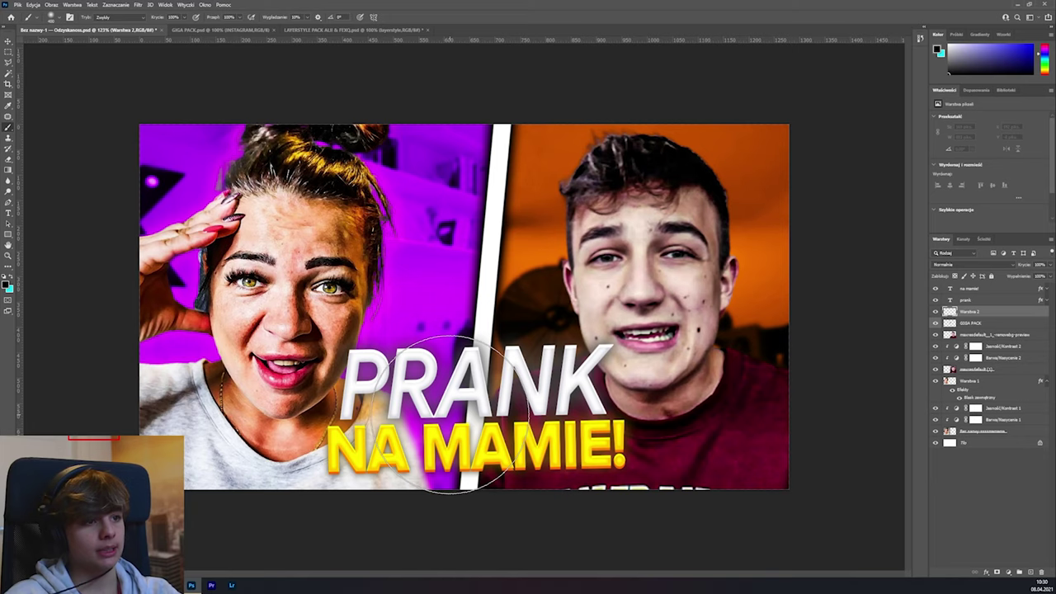
mouse_move(373, 436)
mouse_down()
mouse_move(581, 418)
mouse_move(580, 404)
mouse_move(550, 394)
mouse_move(446, 395)
mouse_move(377, 418)
mouse_move(409, 430)
mouse_move(584, 417)
mouse_move(557, 401)
mouse_move(521, 405)
mouse_move(574, 422)
mouse_up()
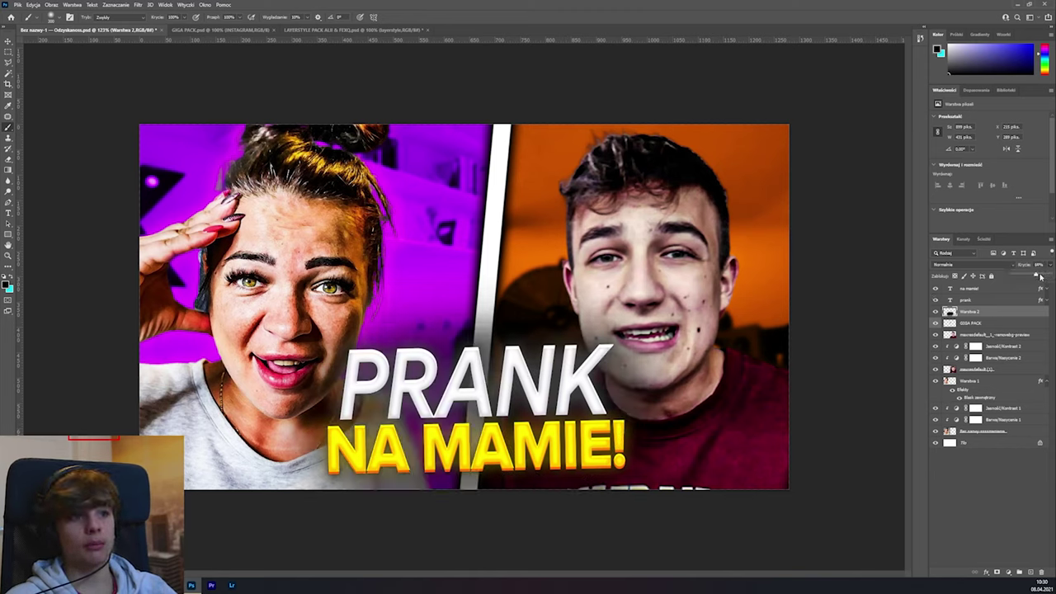
drag(1035, 276, 1032, 276)
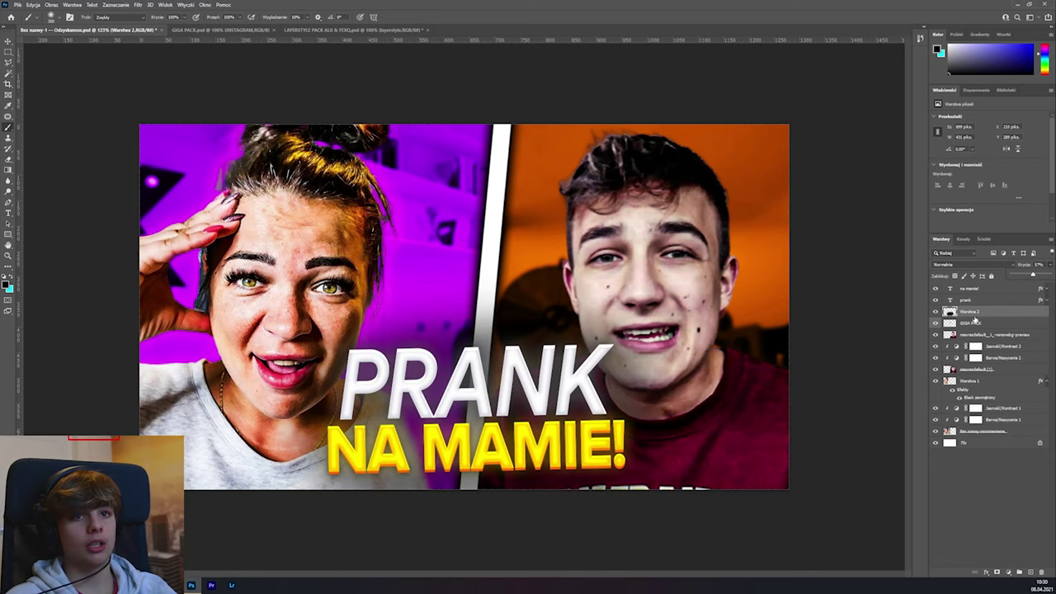
- Trim the edges of the black shading around the text with a large soft Eraser and check the thumbnail at reduced size
key(ctrl+0)
key(e)
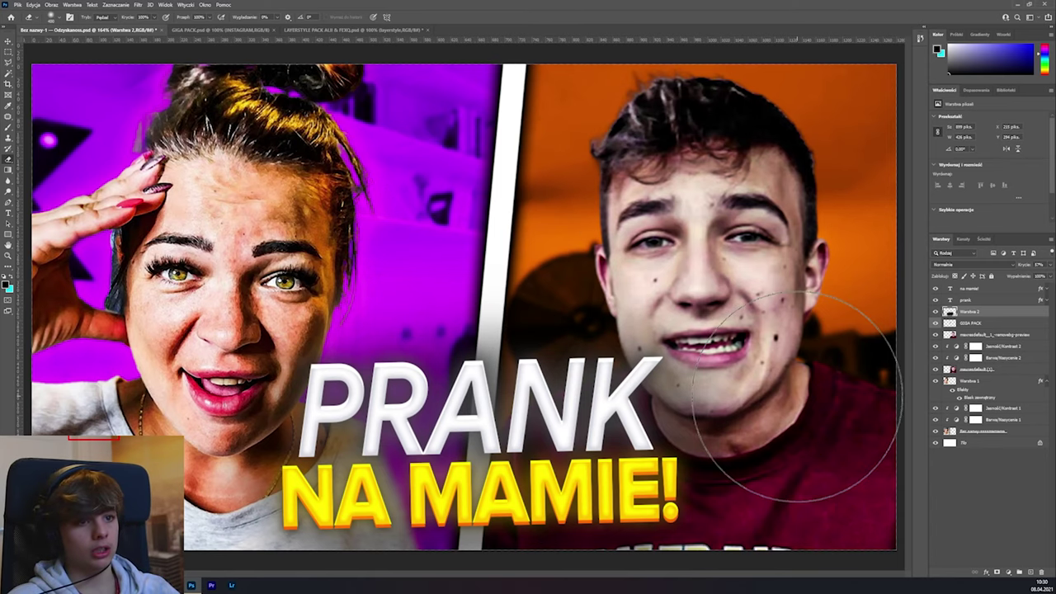
alt+scroll(787, 442, down, 3)
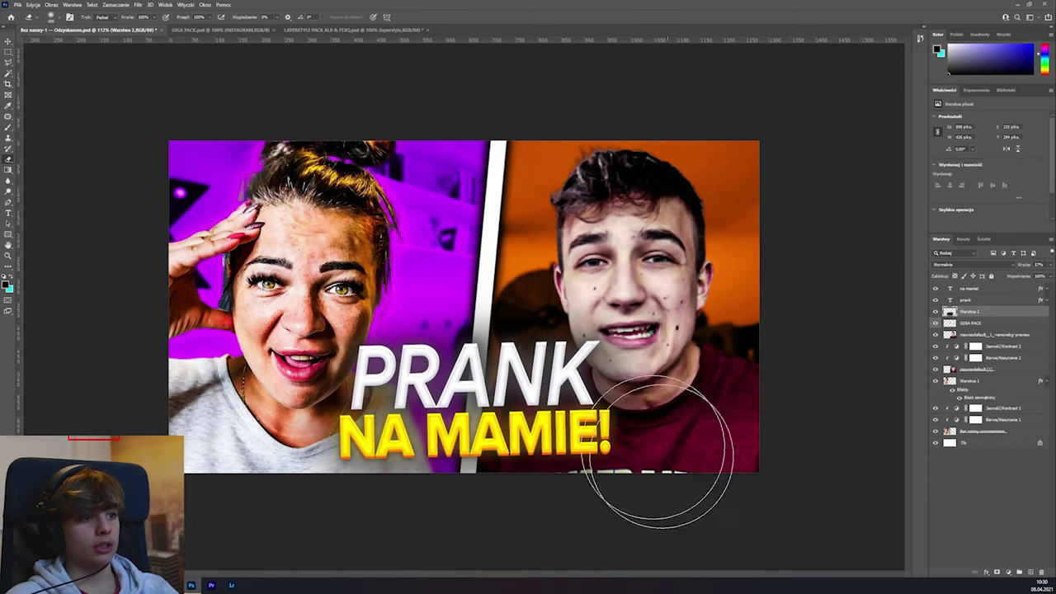
alt+scroll(648, 437, down, 2)
alt+scroll(631, 416, up, 2)
key(v)
alt+scroll(587, 381, down, 3)
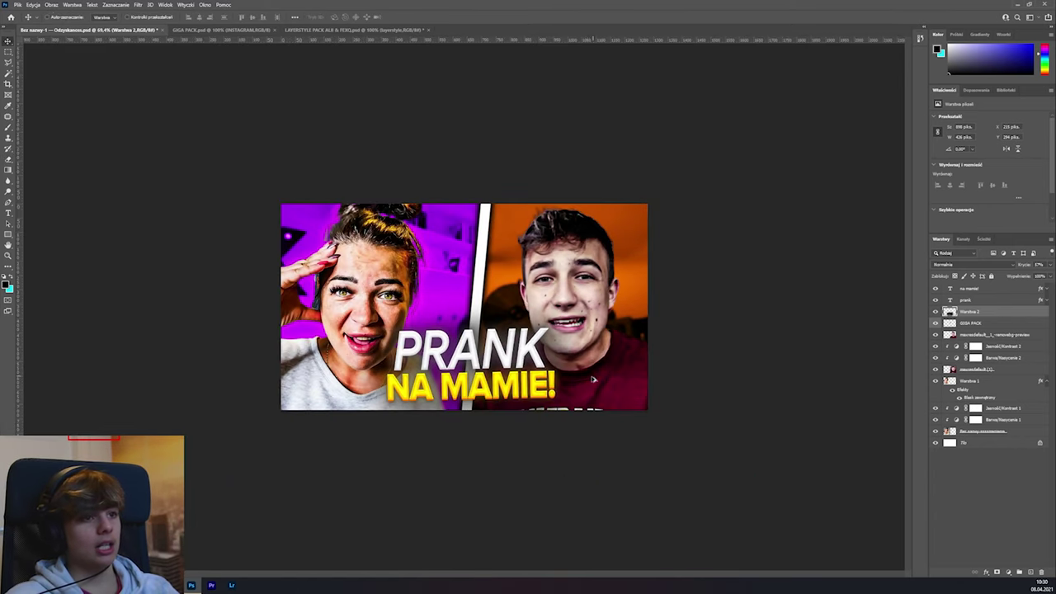
alt+scroll(584, 378, up, 3)
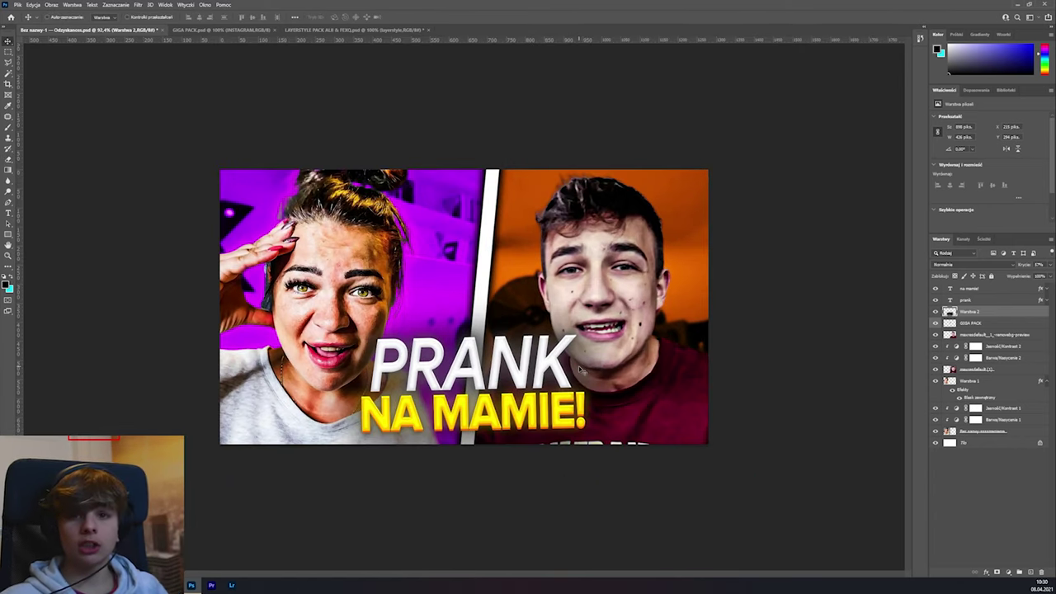